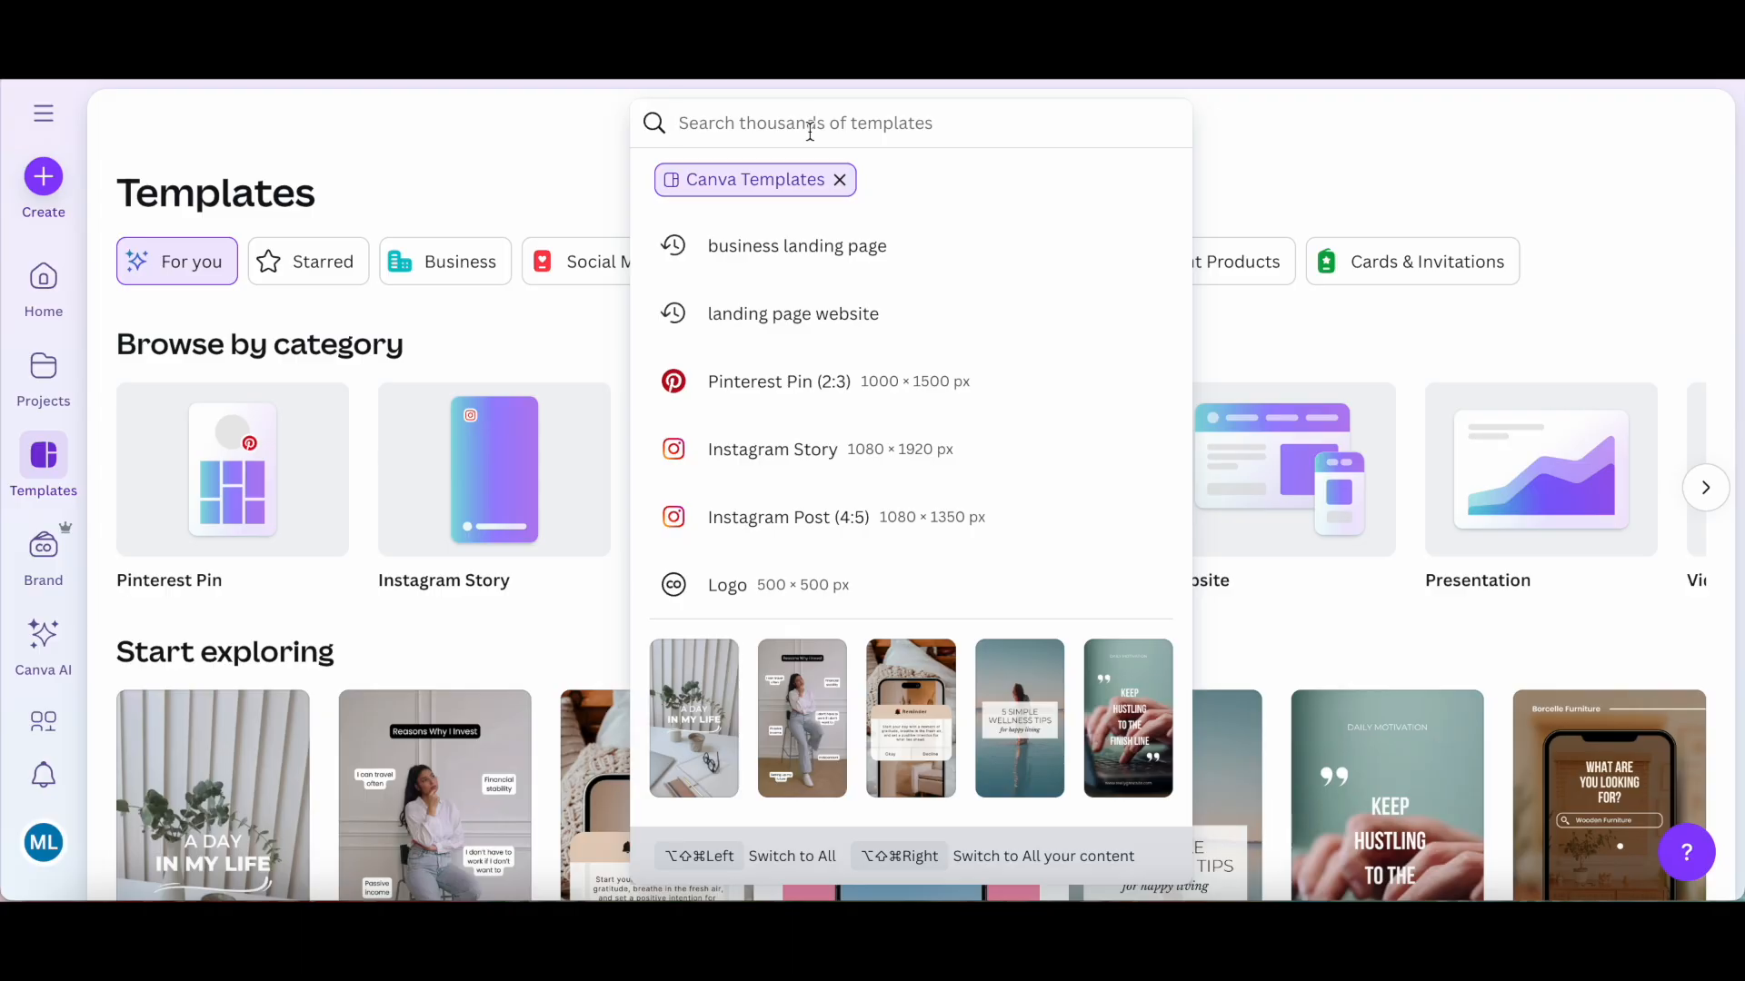
Step: Search the templates for "business landing page" and filter the results to the Website category
left_click(971, 262)
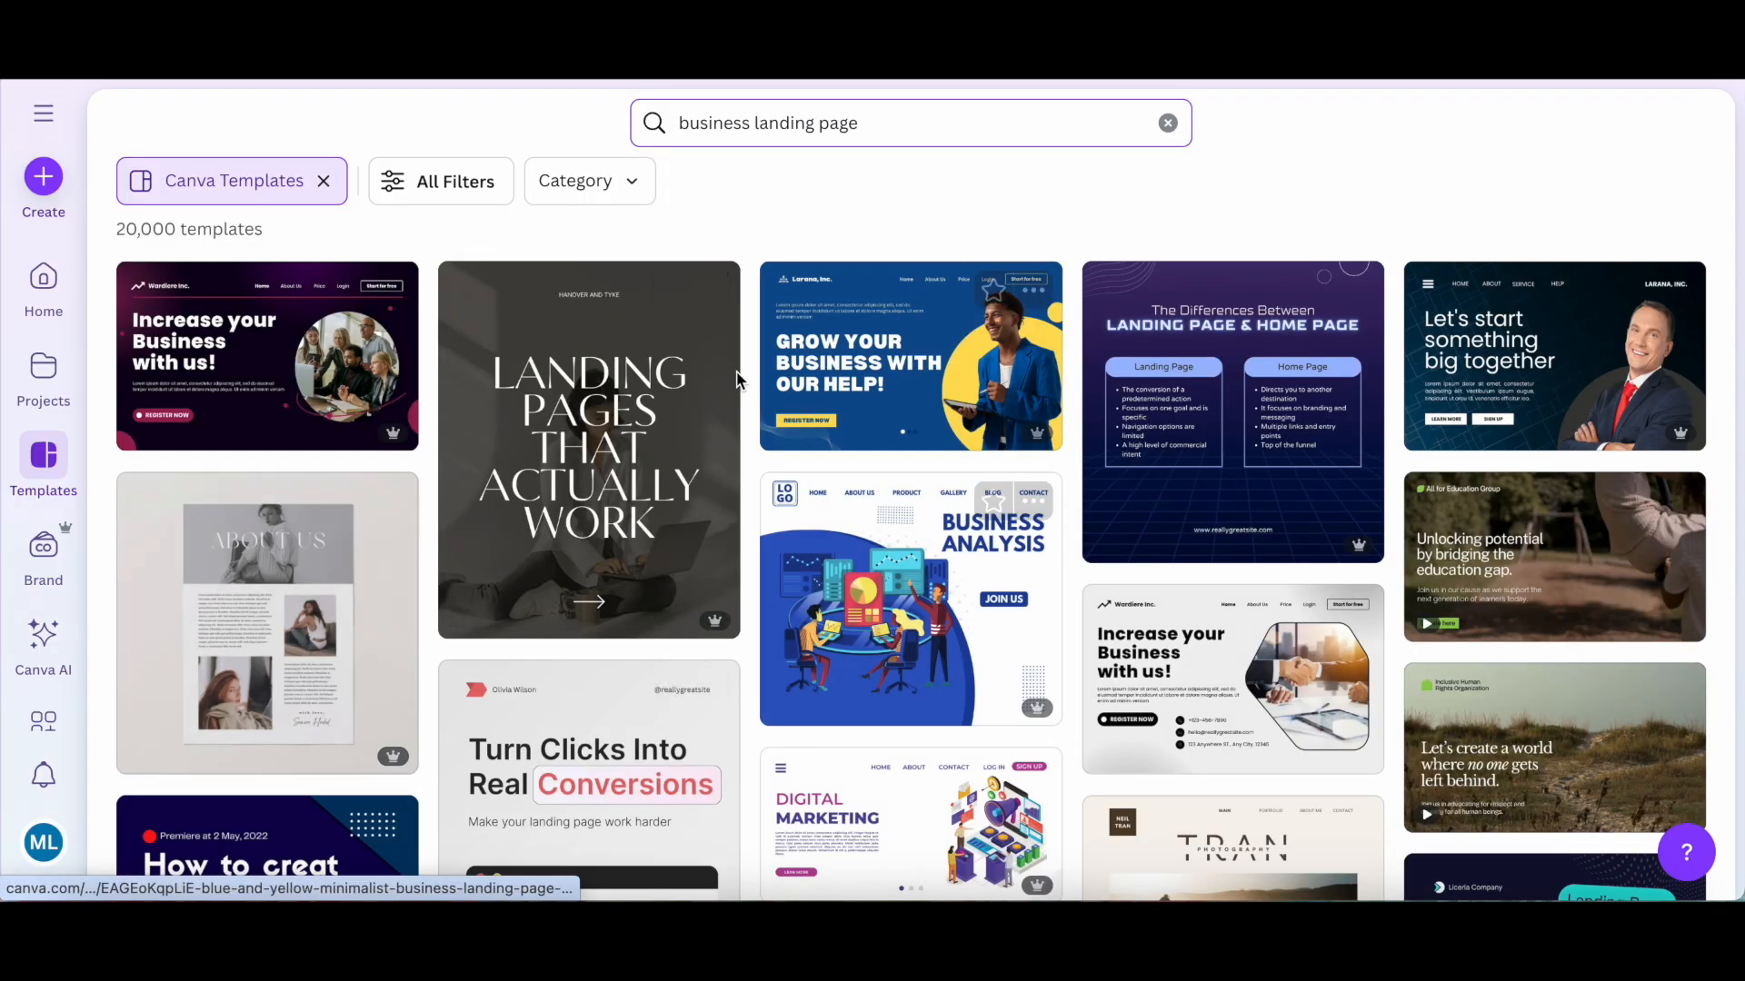
left_click(641, 198)
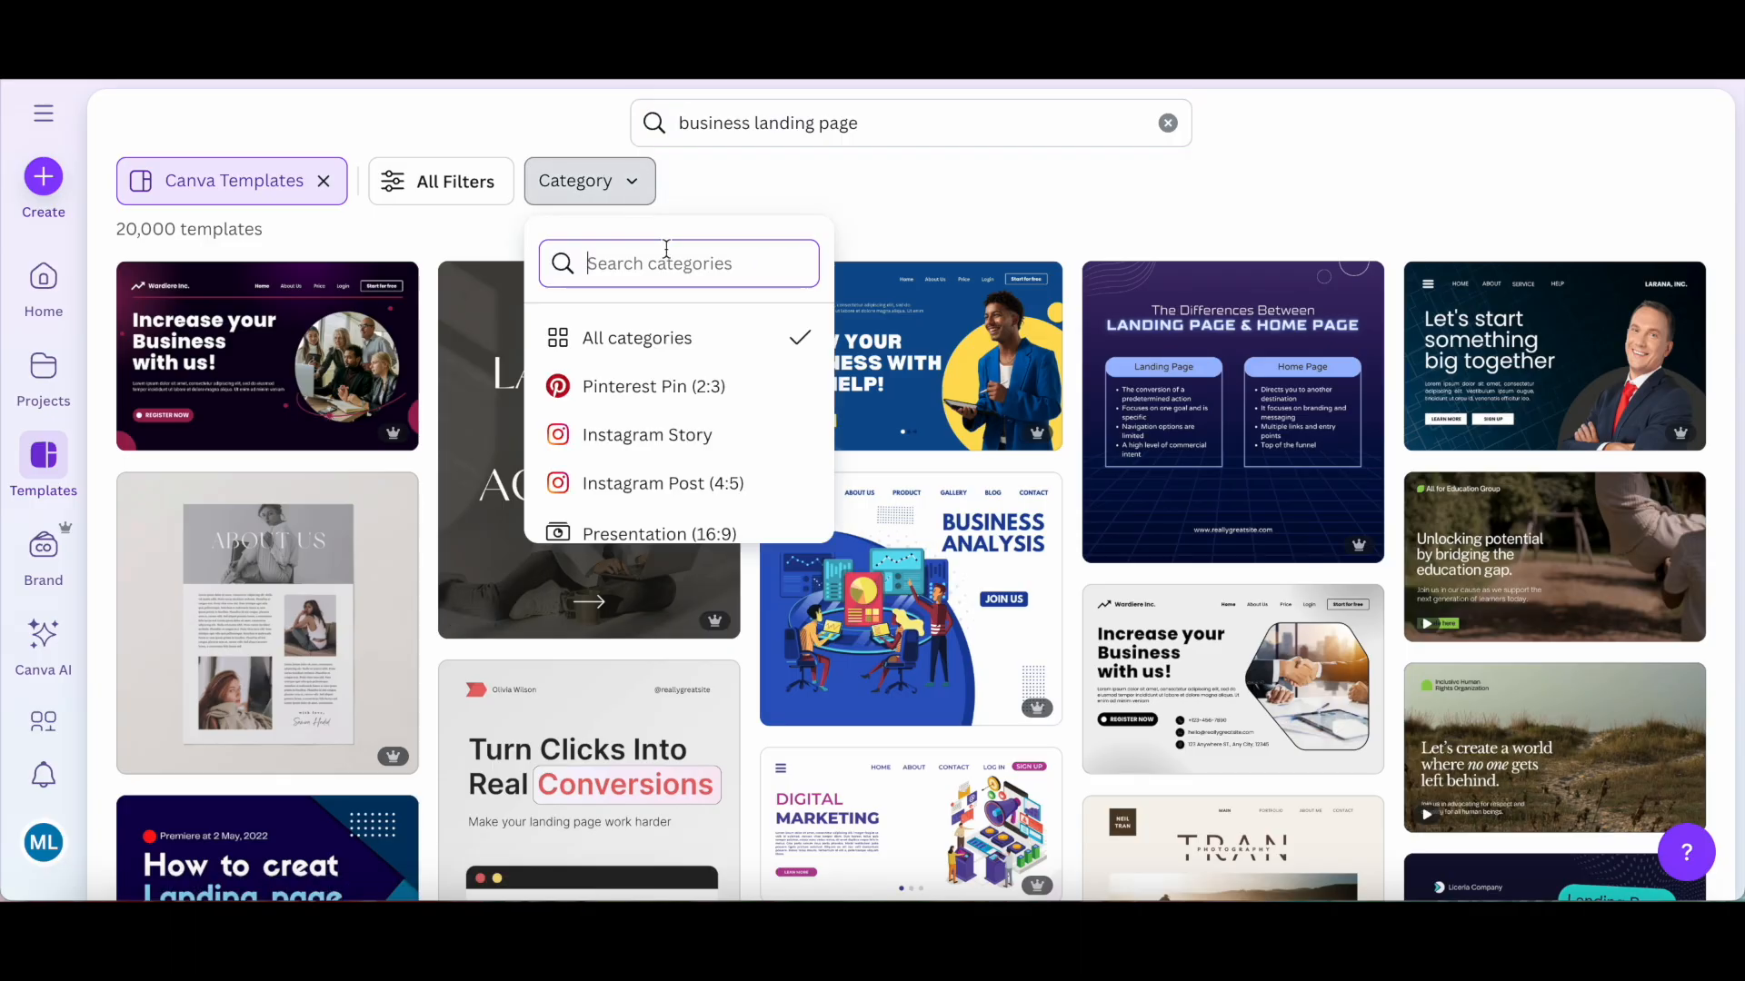
type("website")
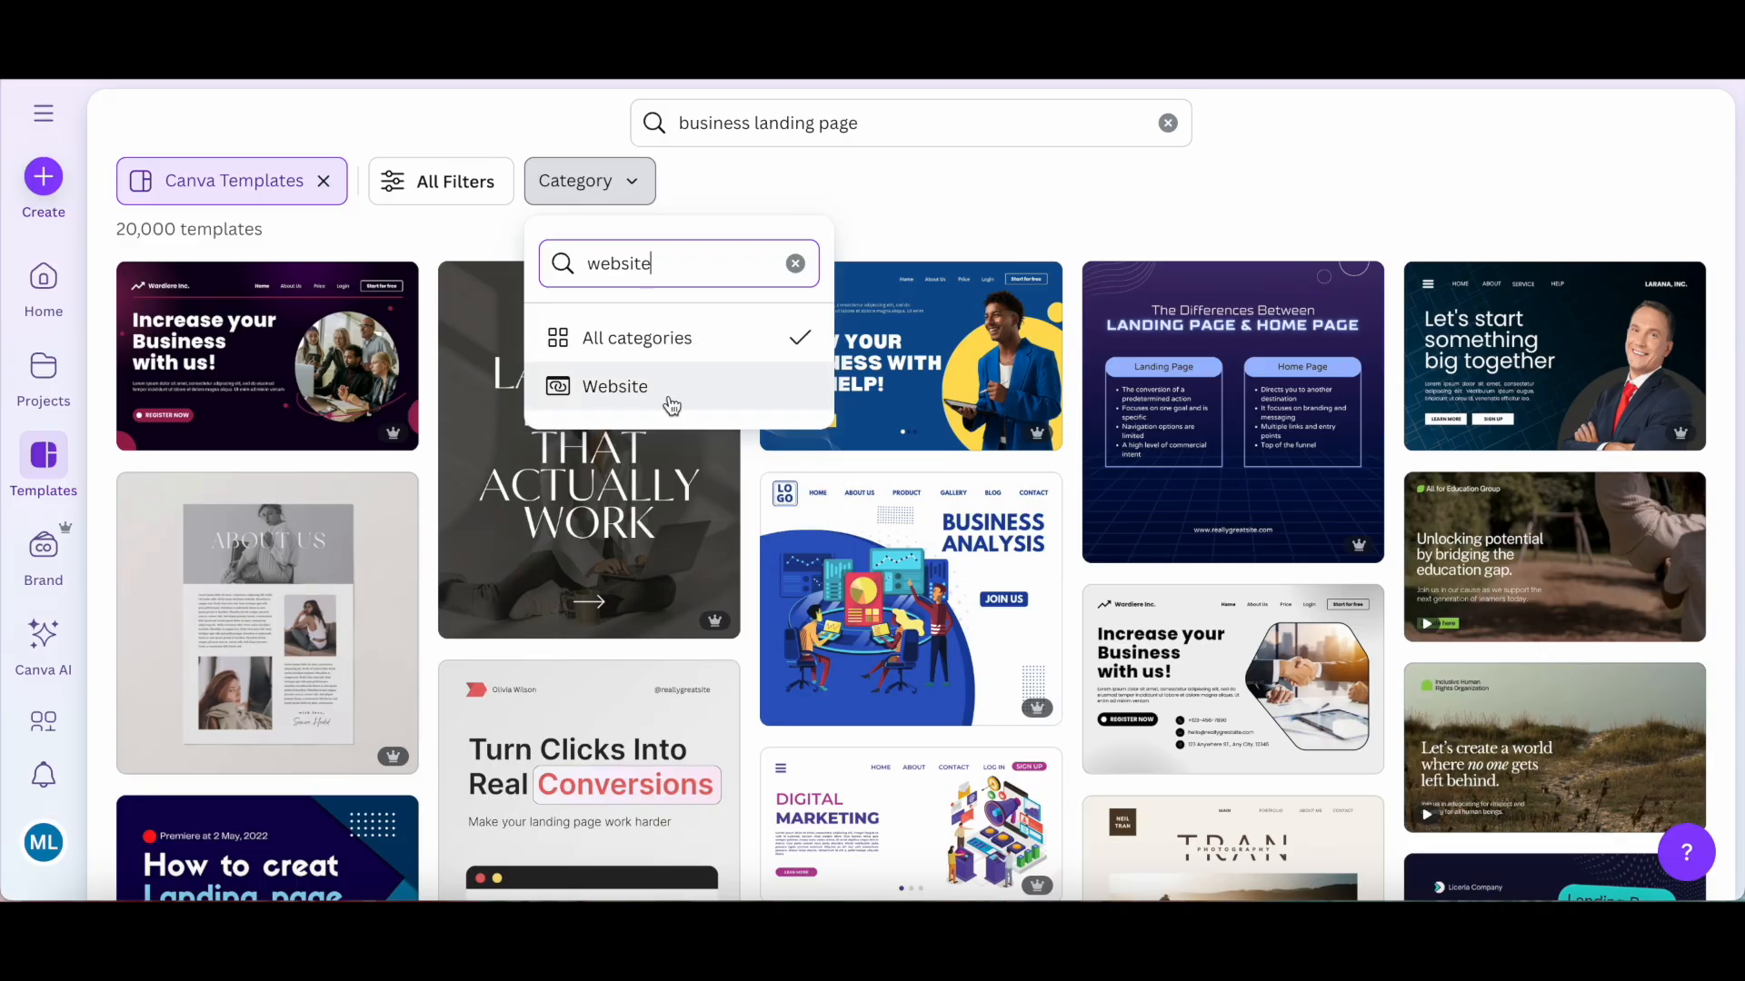
left_click(671, 404)
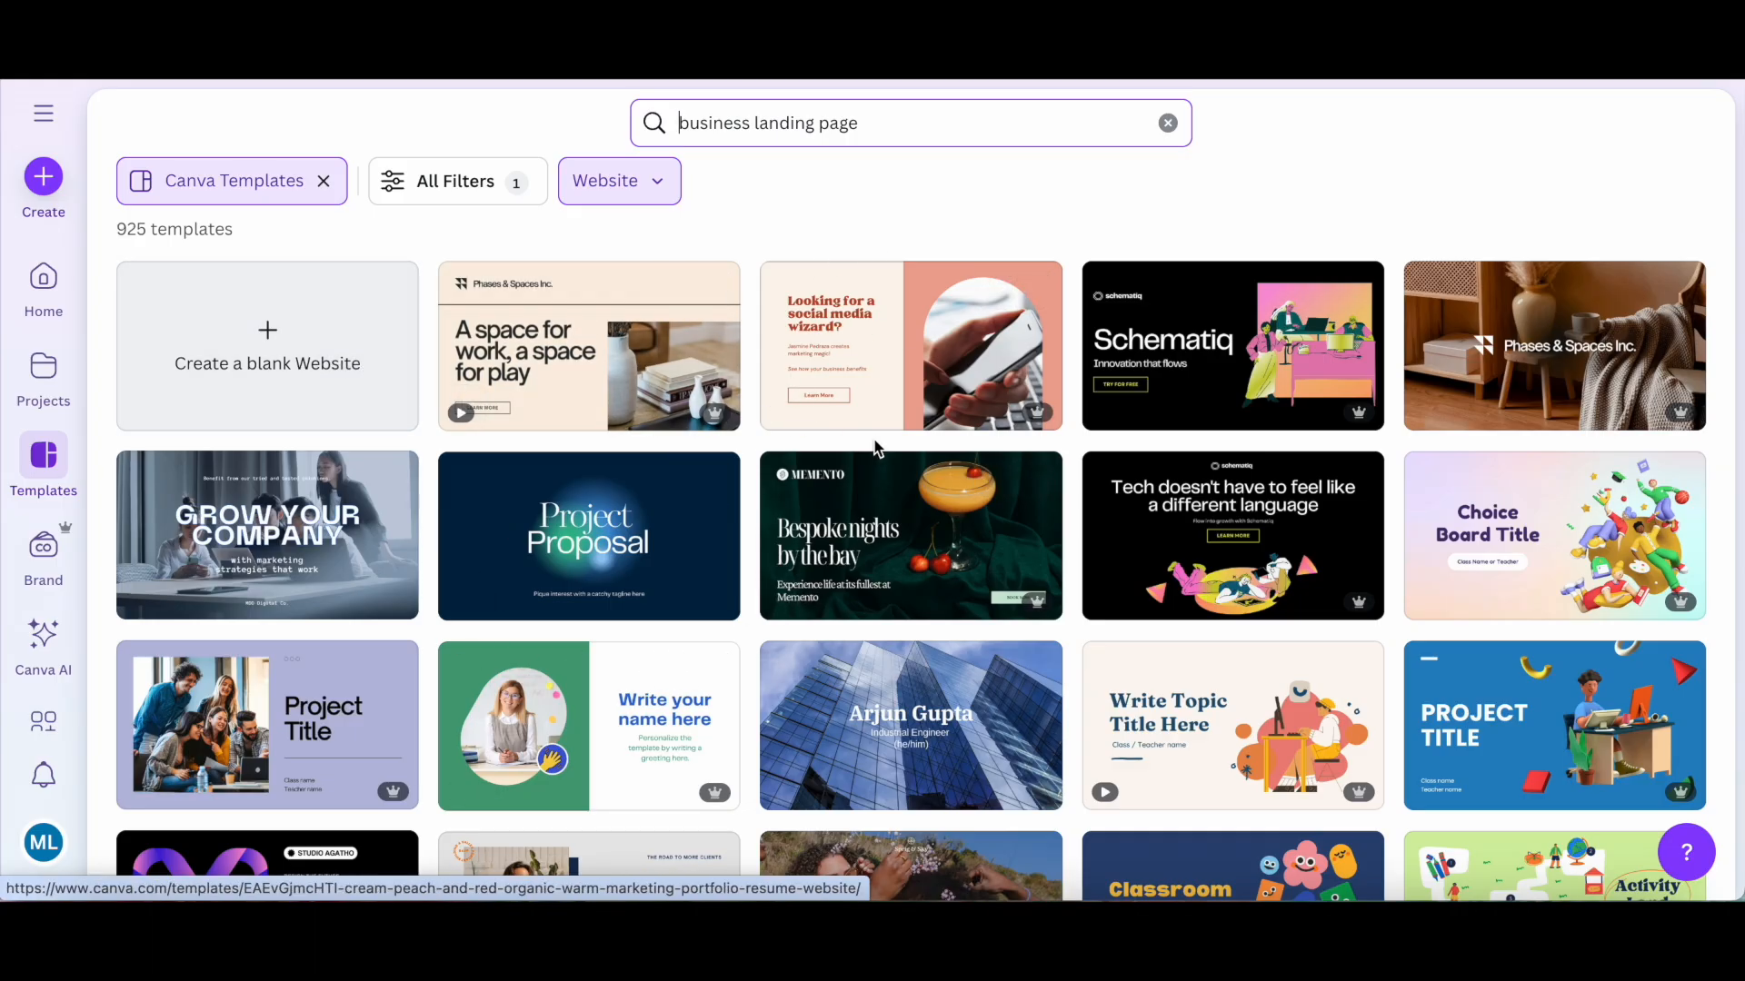
Step: Browse the website templates and start customizing the Cream, Peach, and Red Organic Warm Marketing Portfolio & Resume Website template
scroll(874, 448, "down", 3)
scroll(874, 448, "down", 3)
scroll(881, 427, "up", 6)
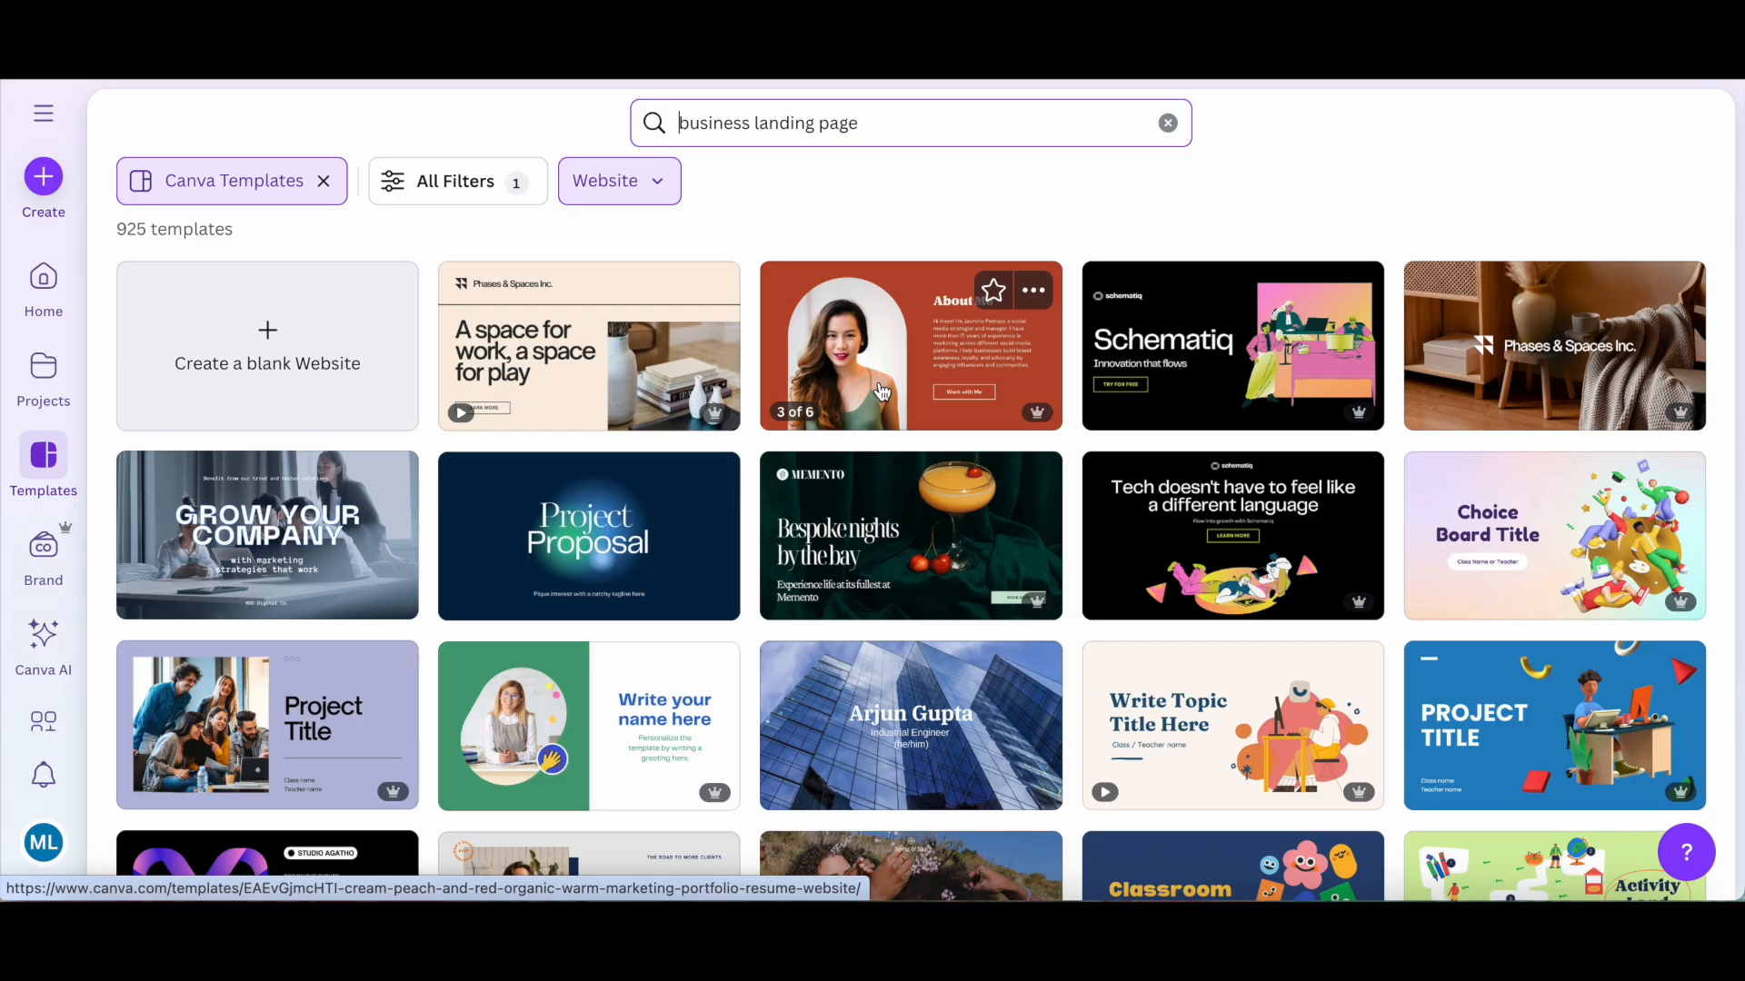
left_click(881, 390)
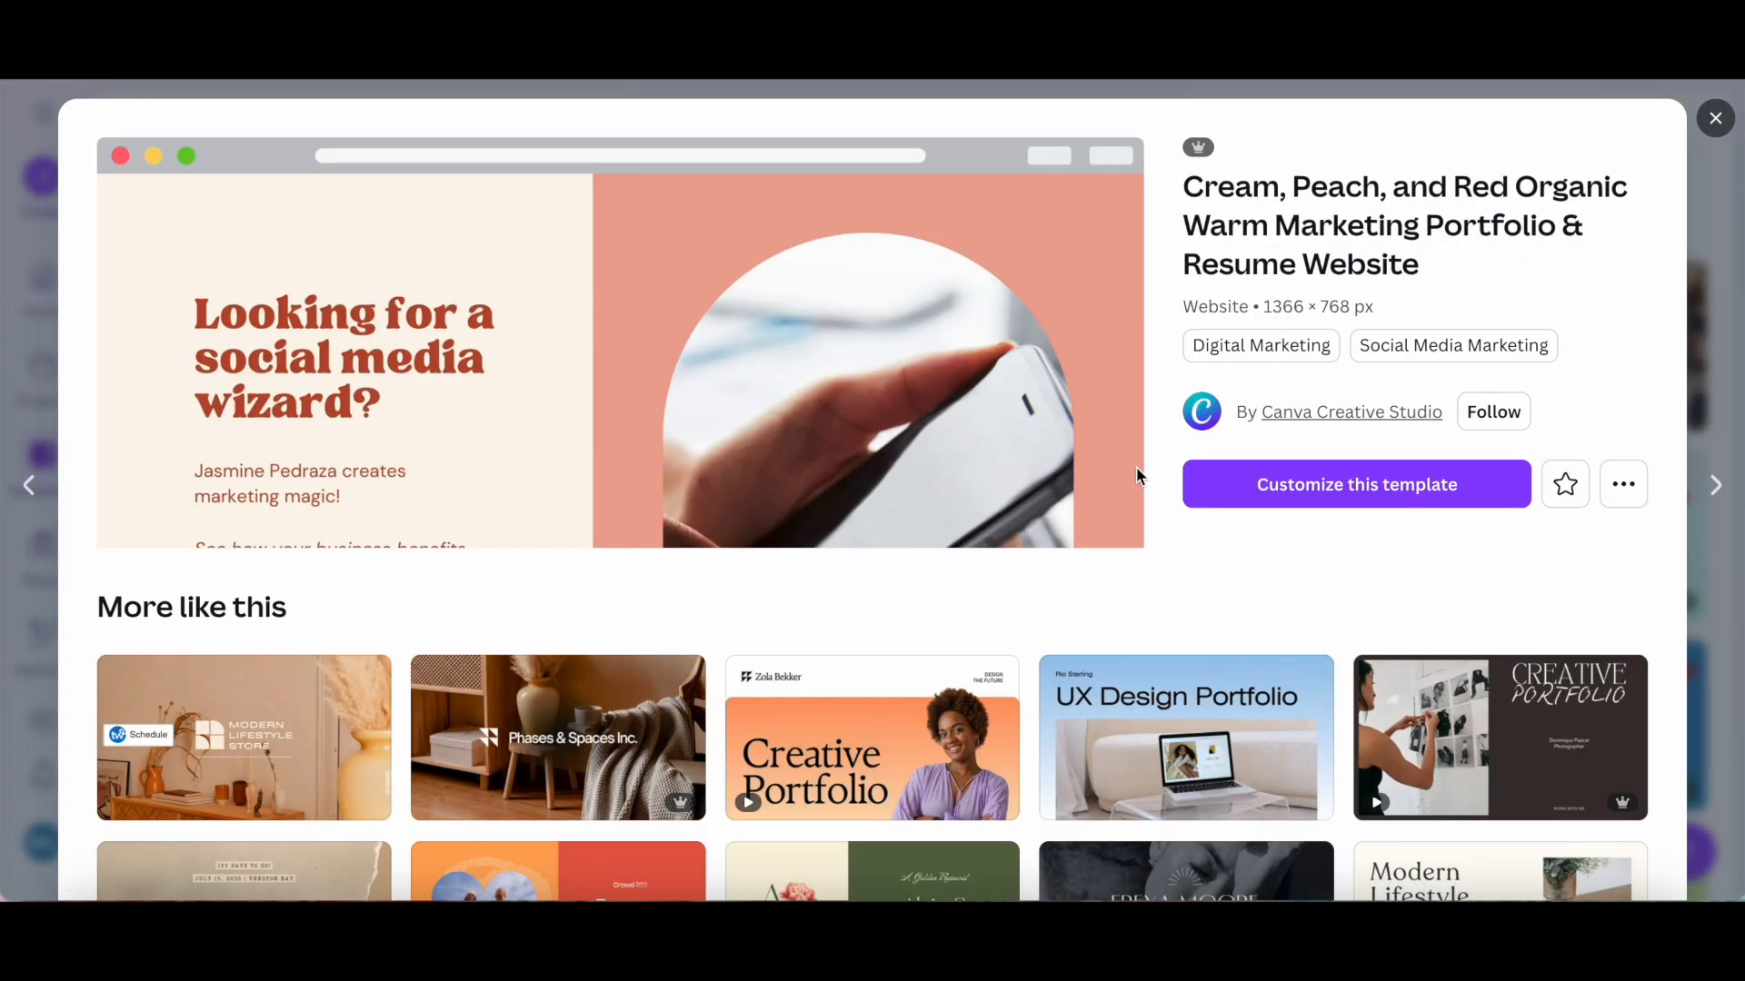
left_click(1259, 500)
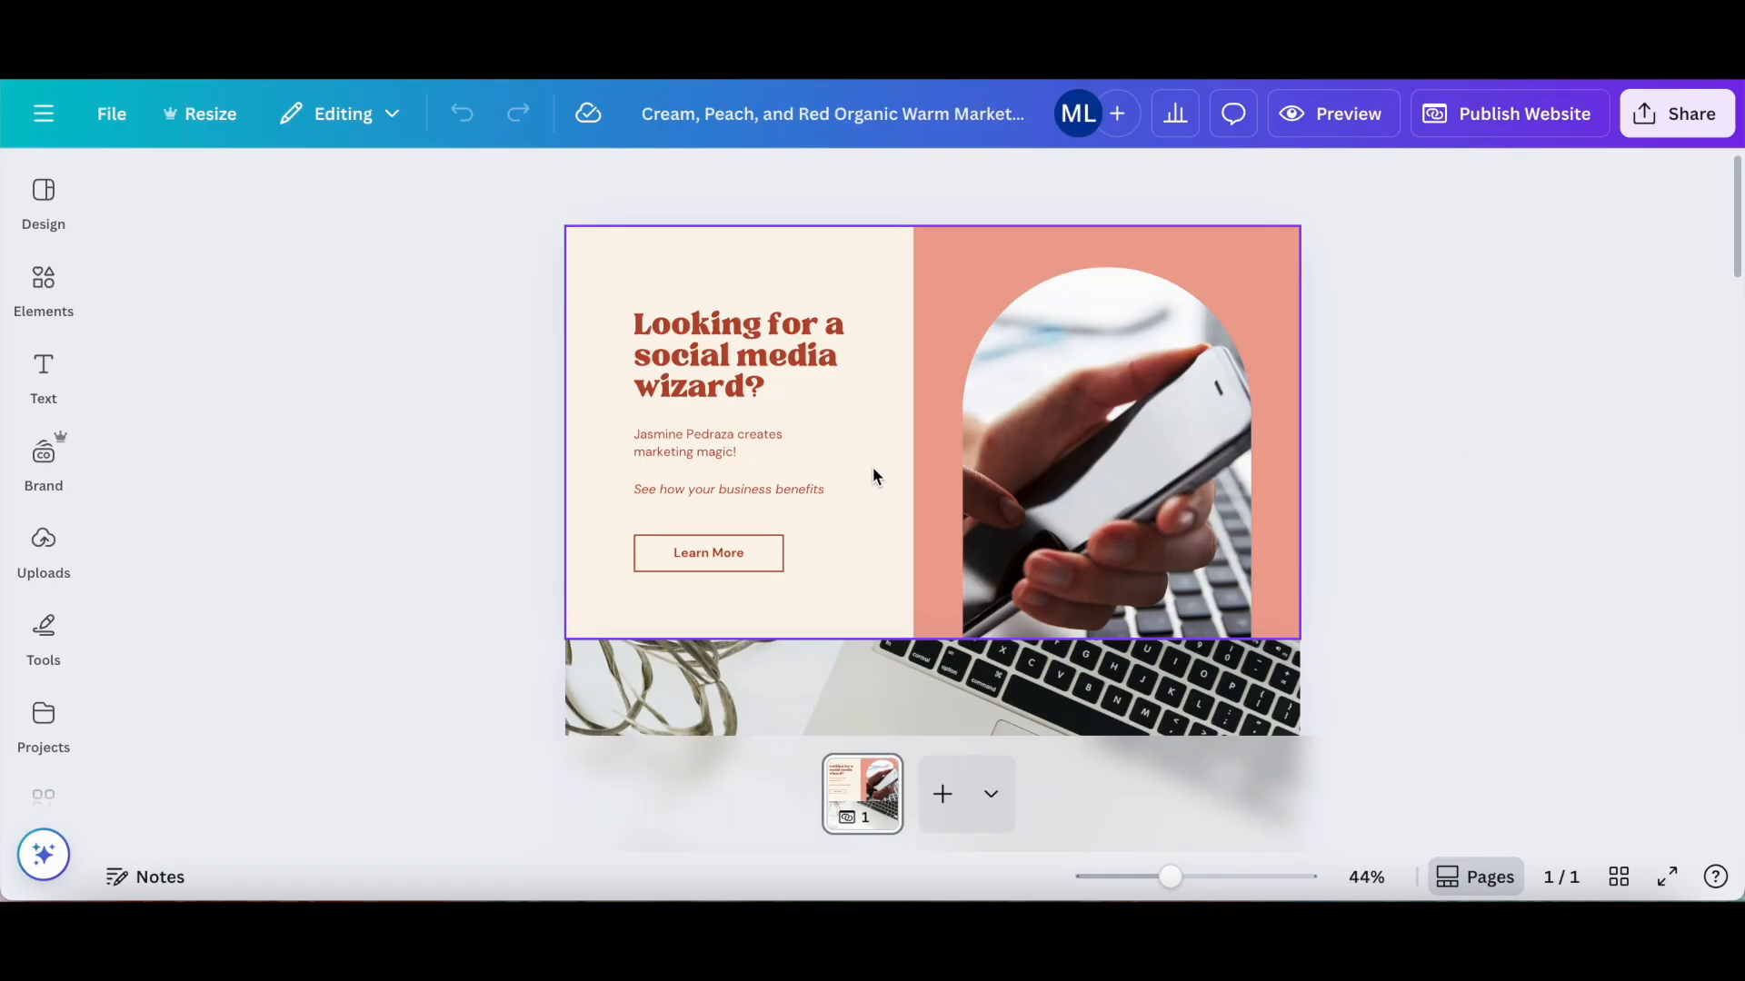
Step: Change the hero heading's wording to "Looking for an online business wizard?"
double_click(760, 366)
left_click(766, 364)
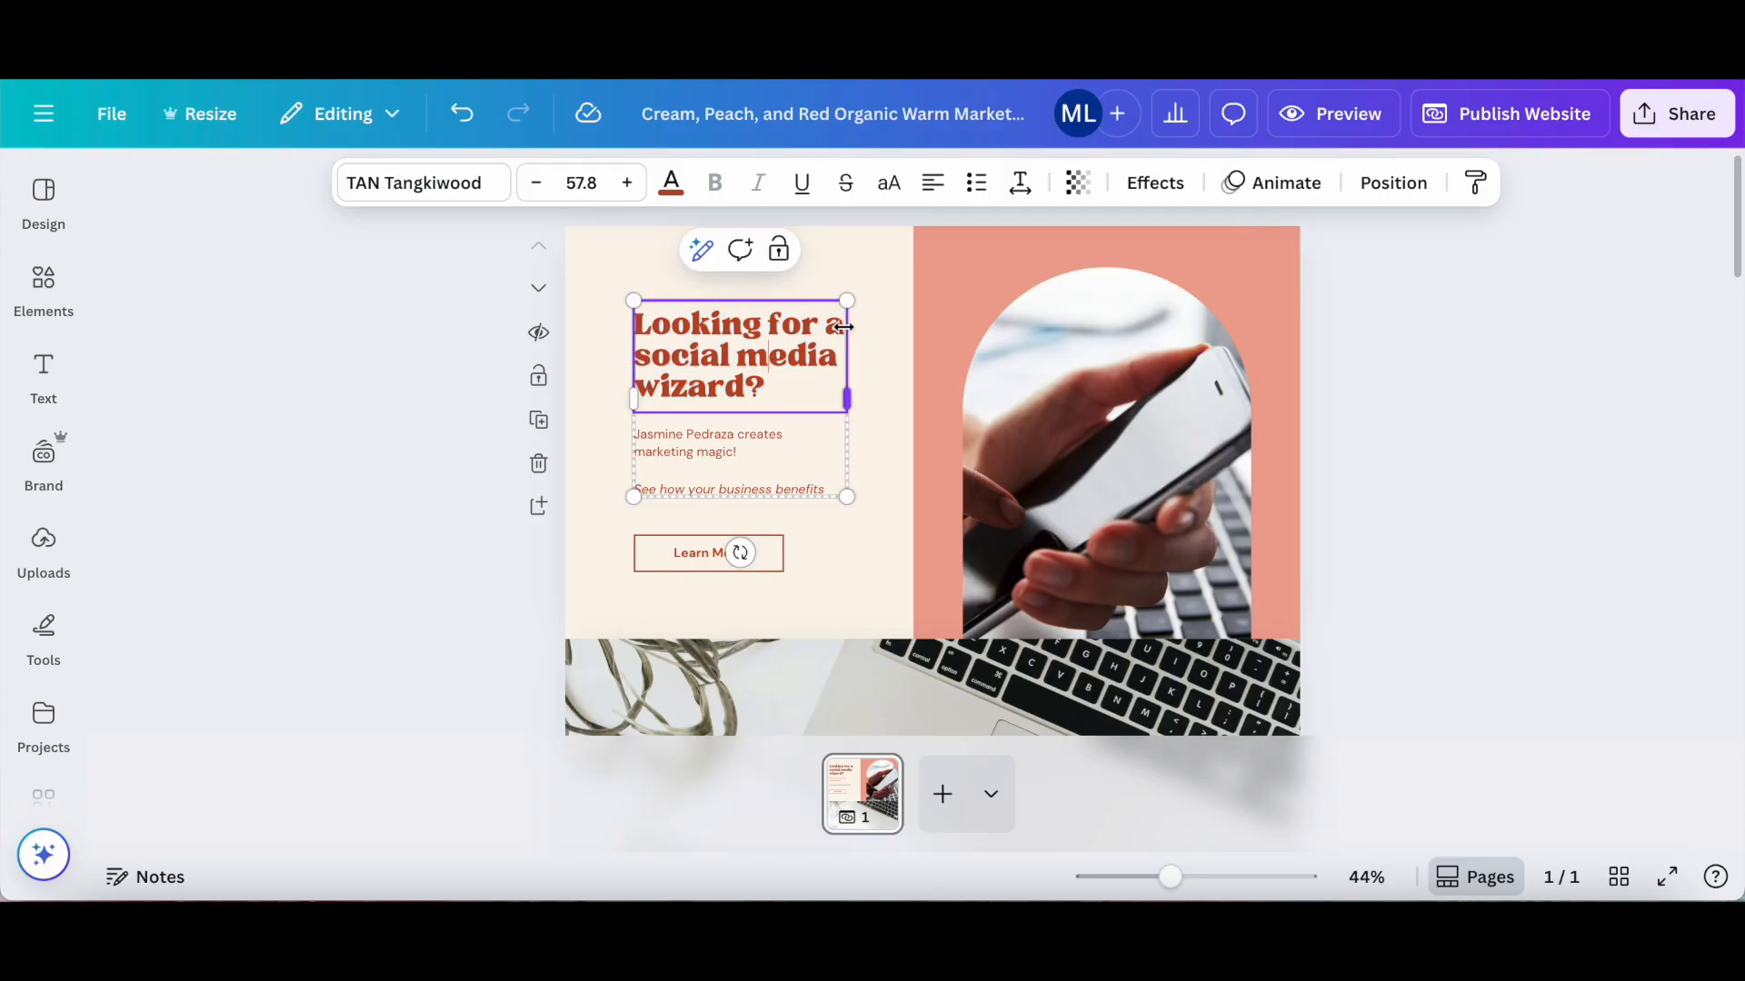
left_click_drag(835, 329, 833, 371)
type("an online business")
Step: Set the whole hero heading in the Brasika font at size 48
left_click_drag(766, 418, 626, 325)
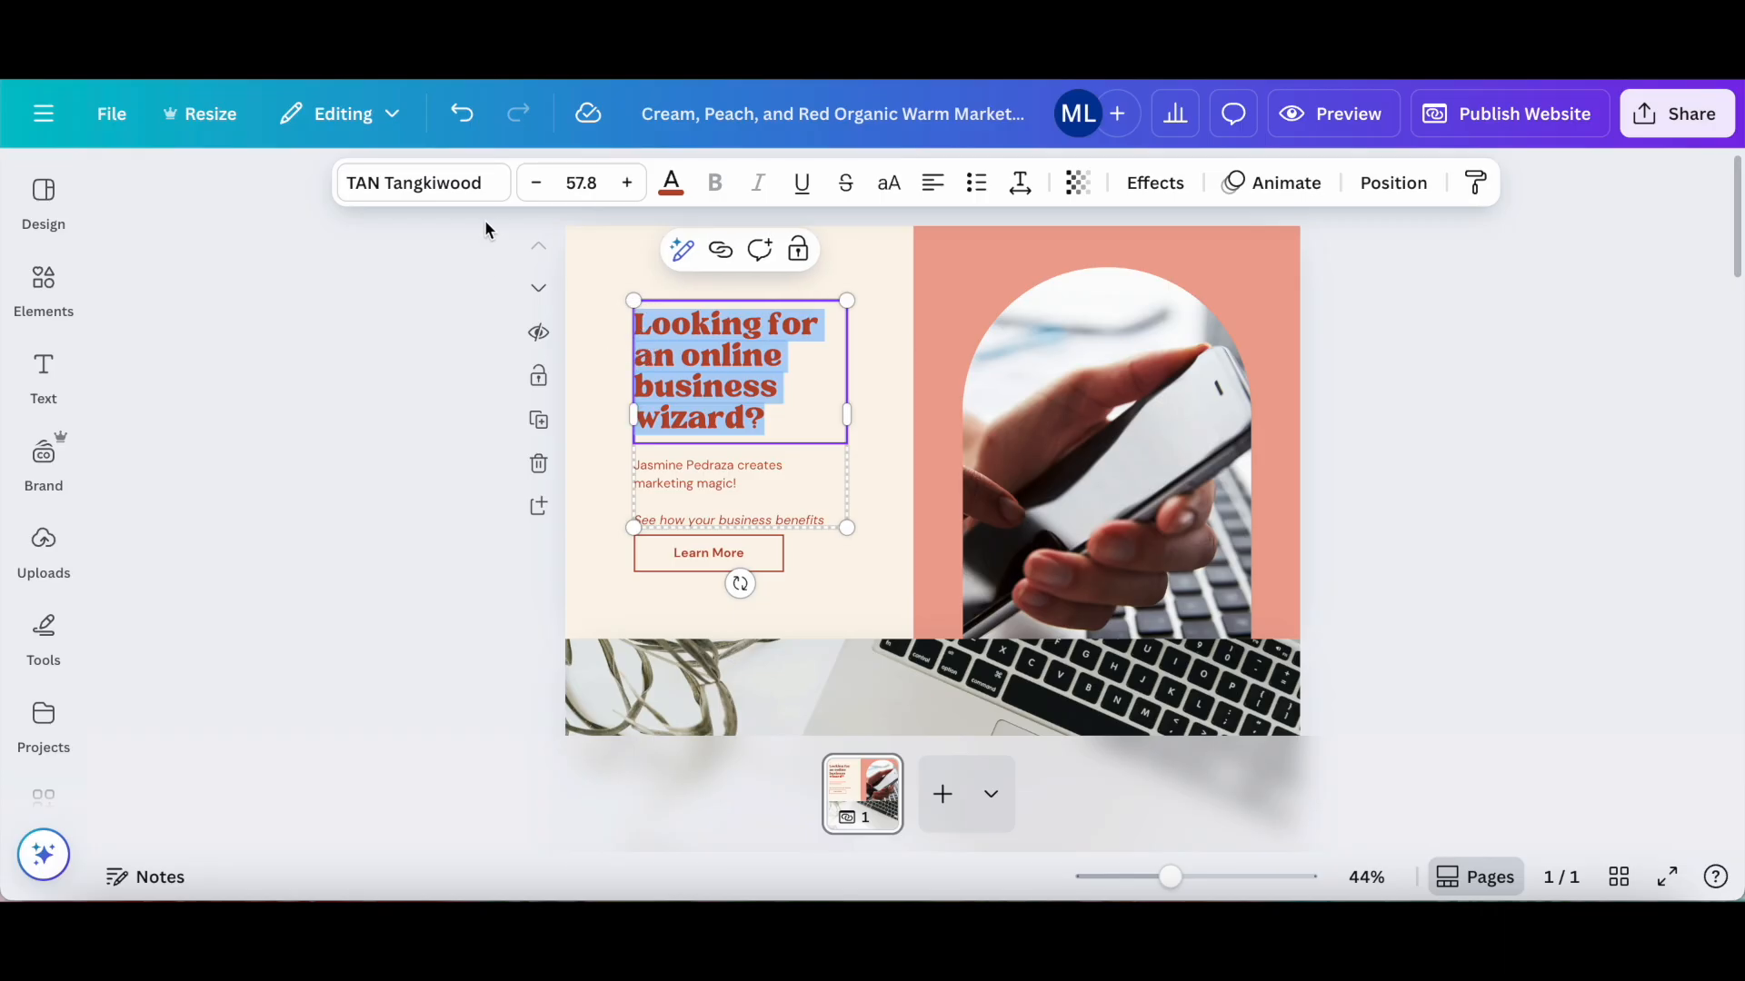
left_click(486, 186)
scroll(323, 636, "down", 2)
left_click(327, 636)
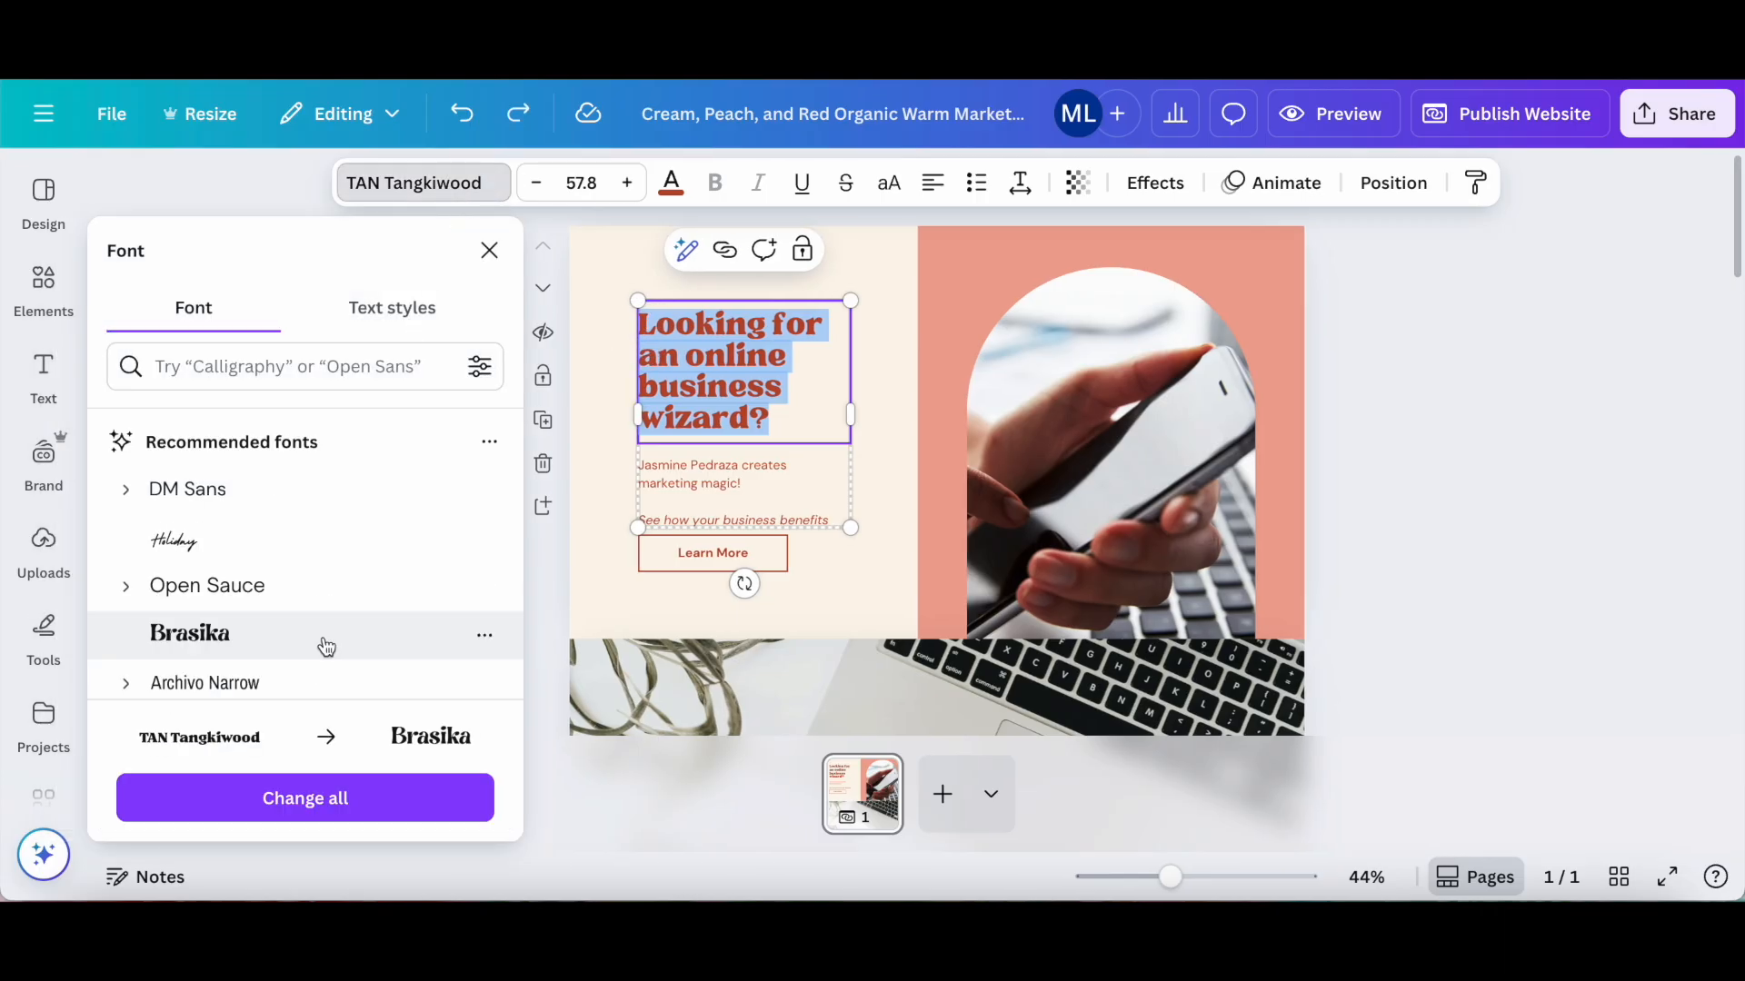
left_click(581, 183)
scroll(604, 428, "down", 2)
scroll(591, 473, "down", 4)
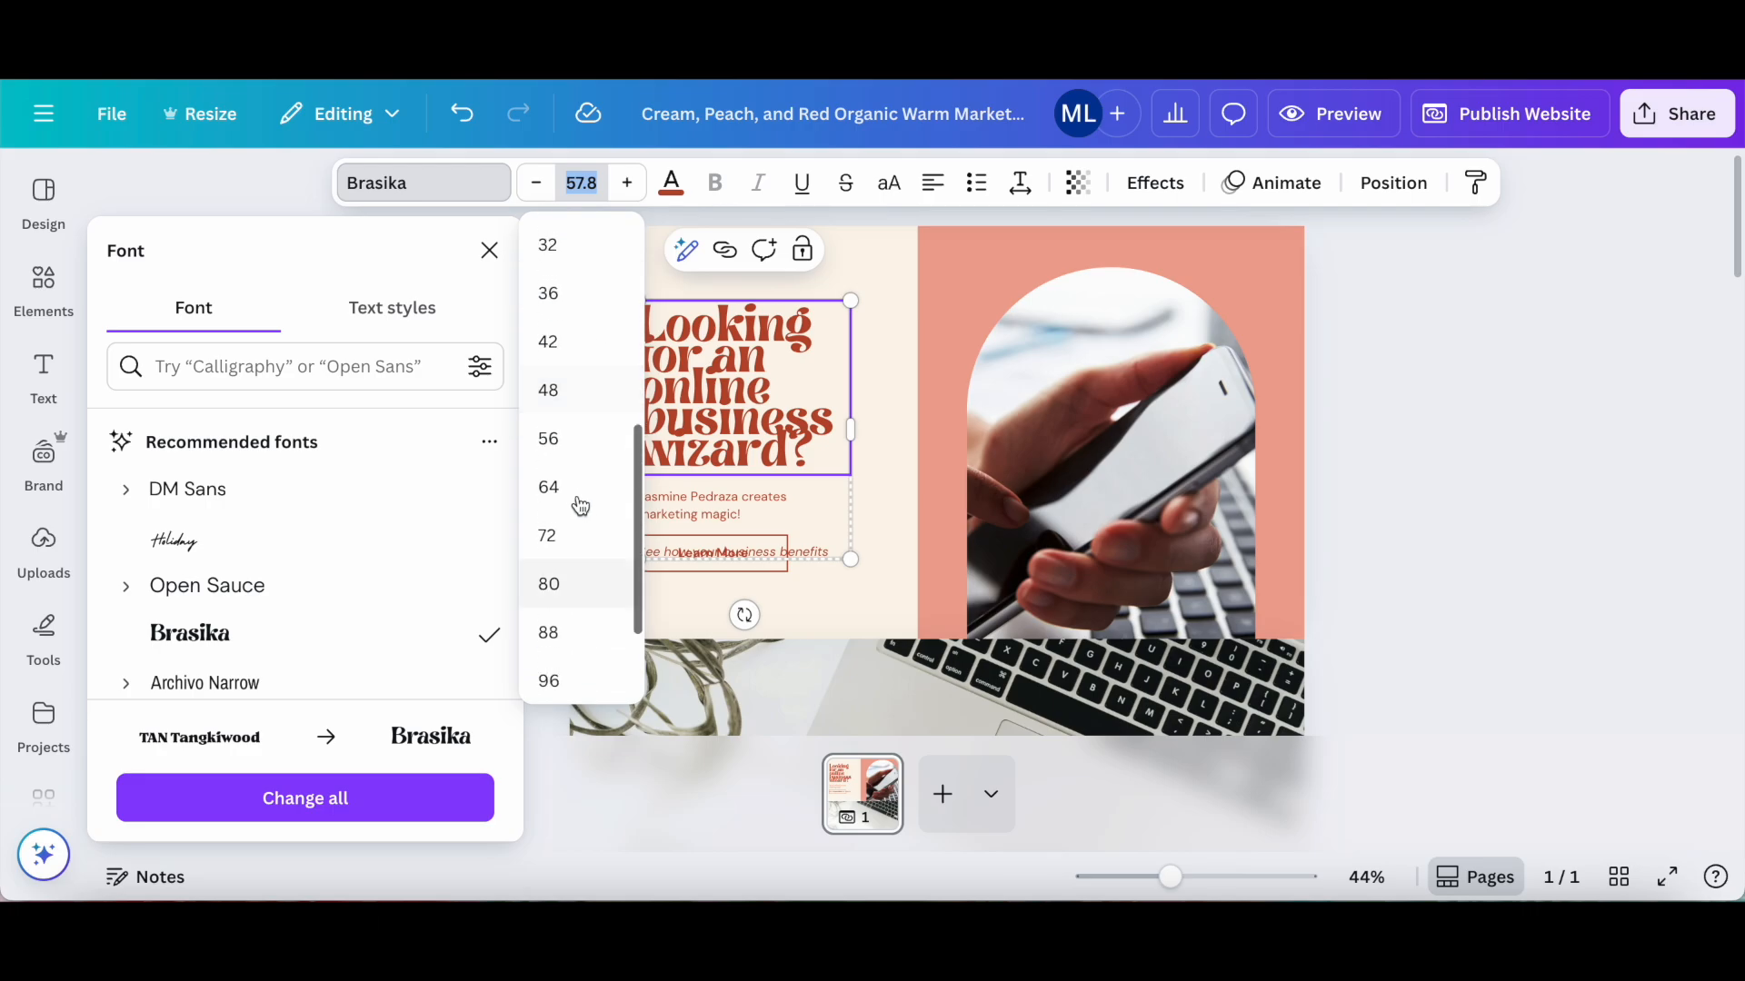
left_click(585, 385)
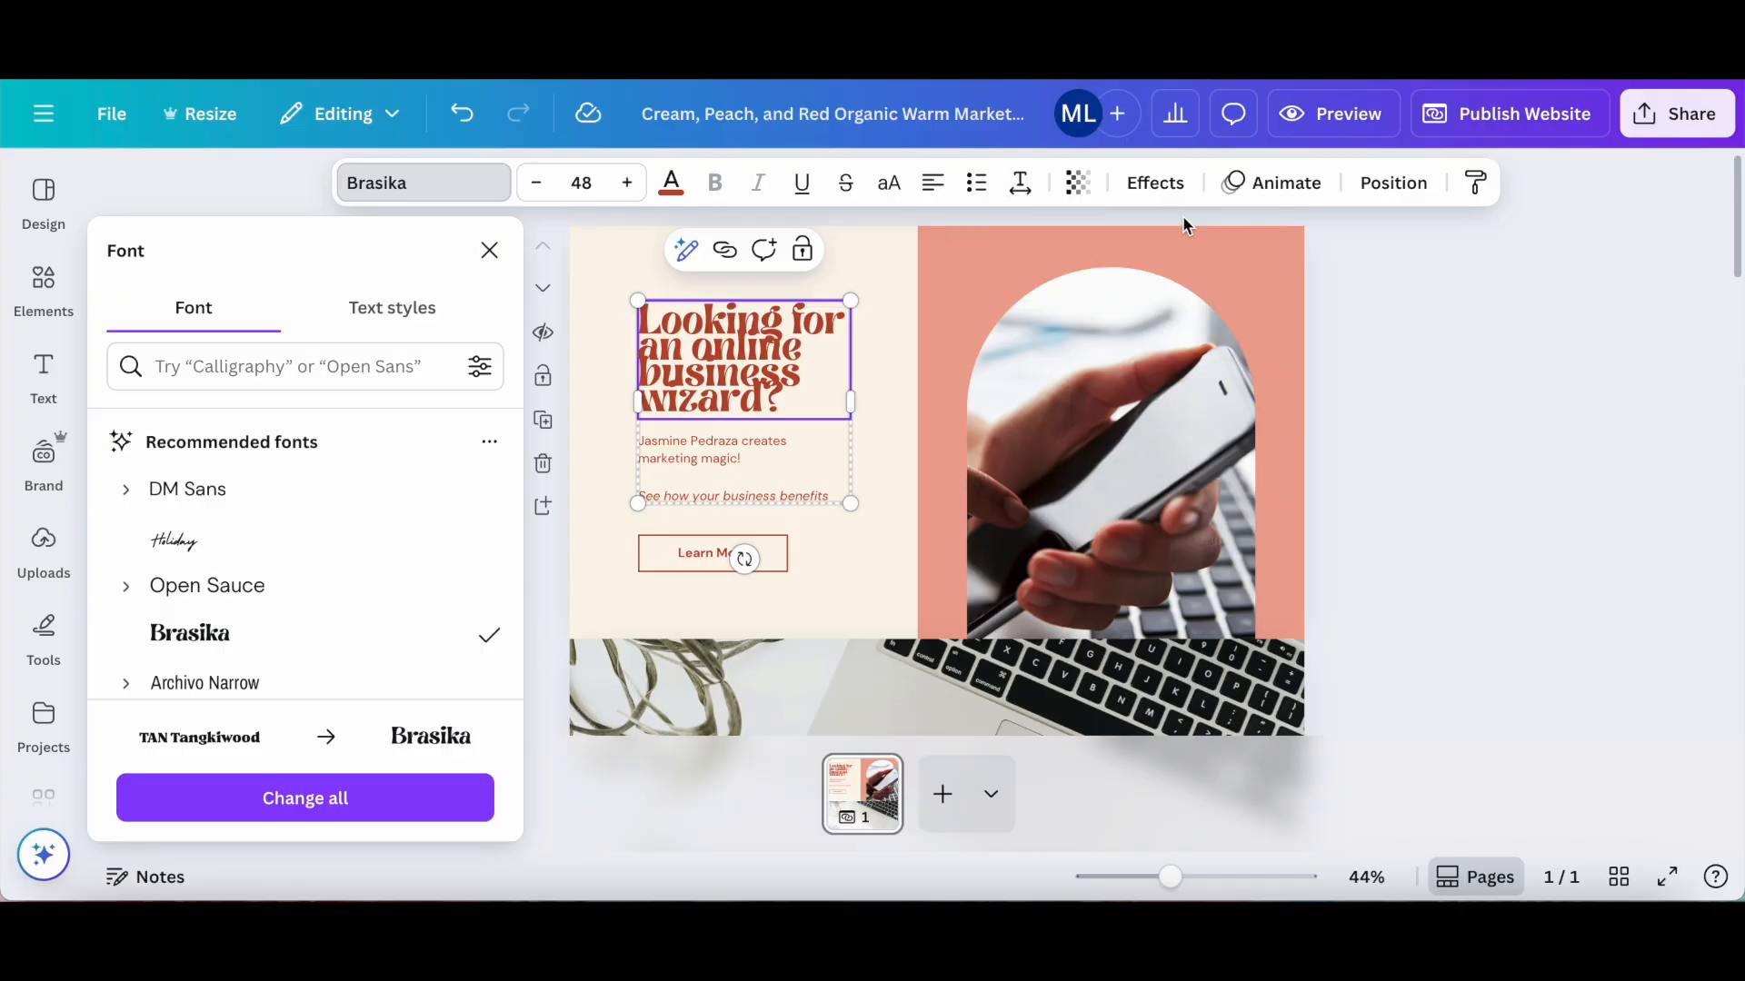
Step: Change the hero section's cream background to the dark brown from the photo colors
left_click(898, 338)
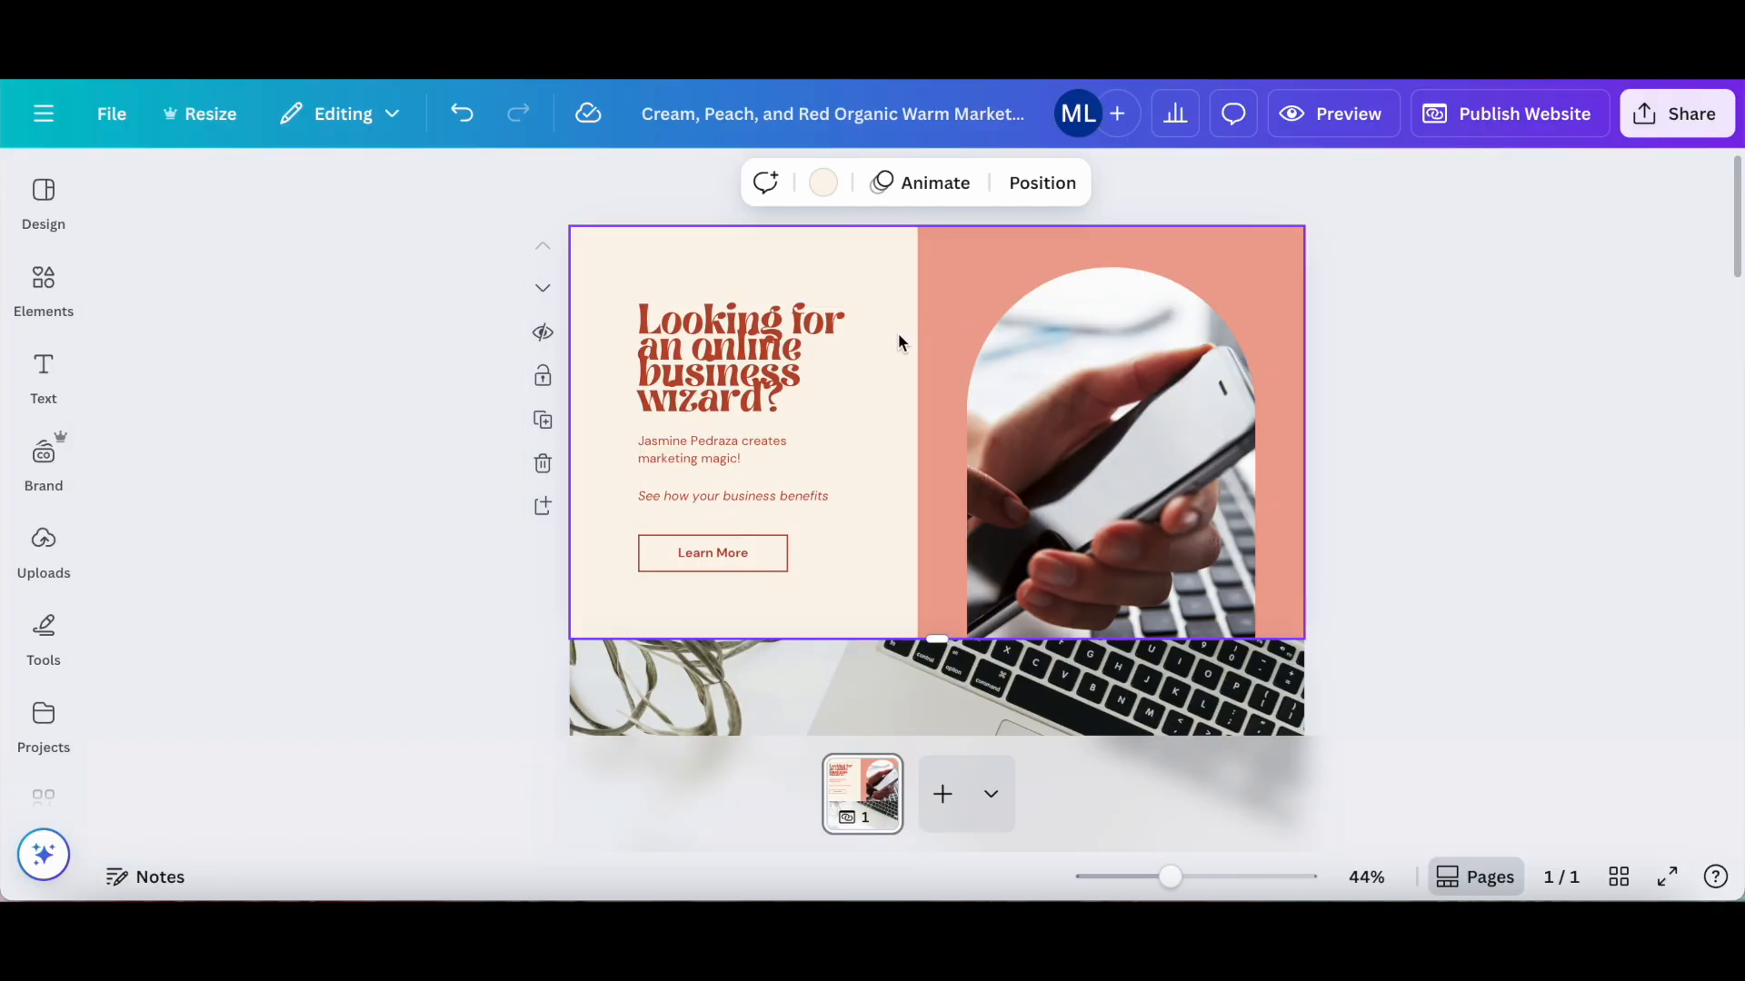
left_click(823, 188)
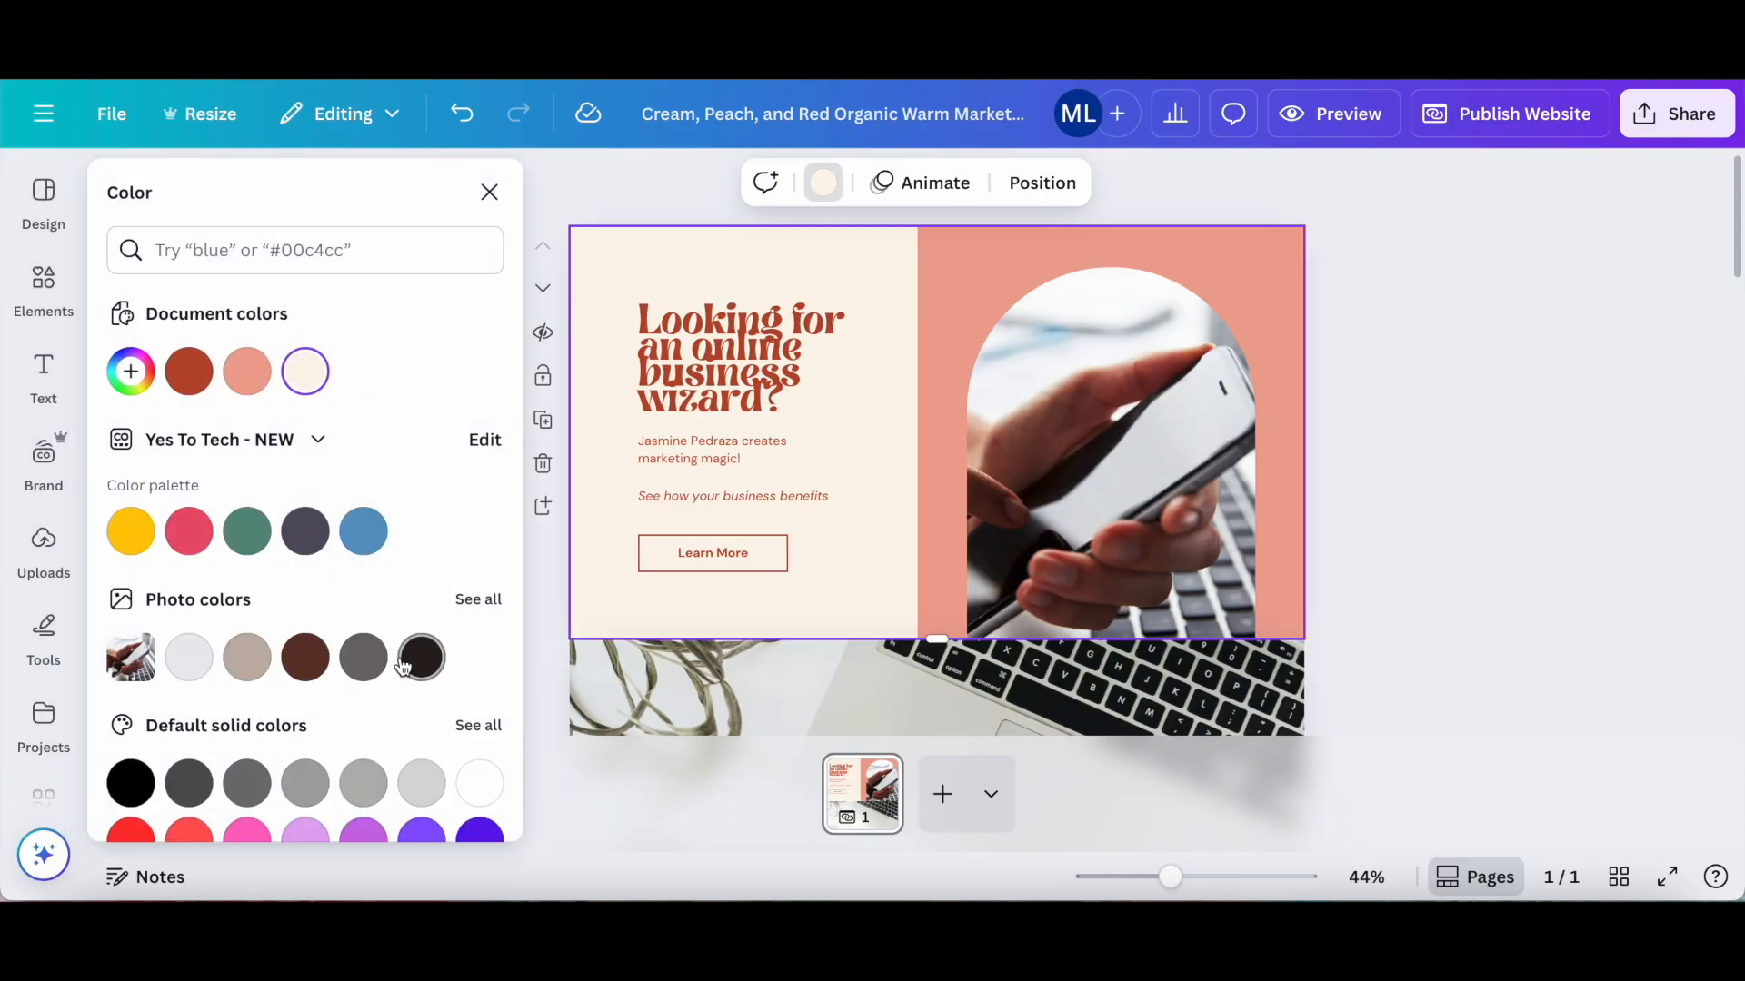
left_click(318, 669)
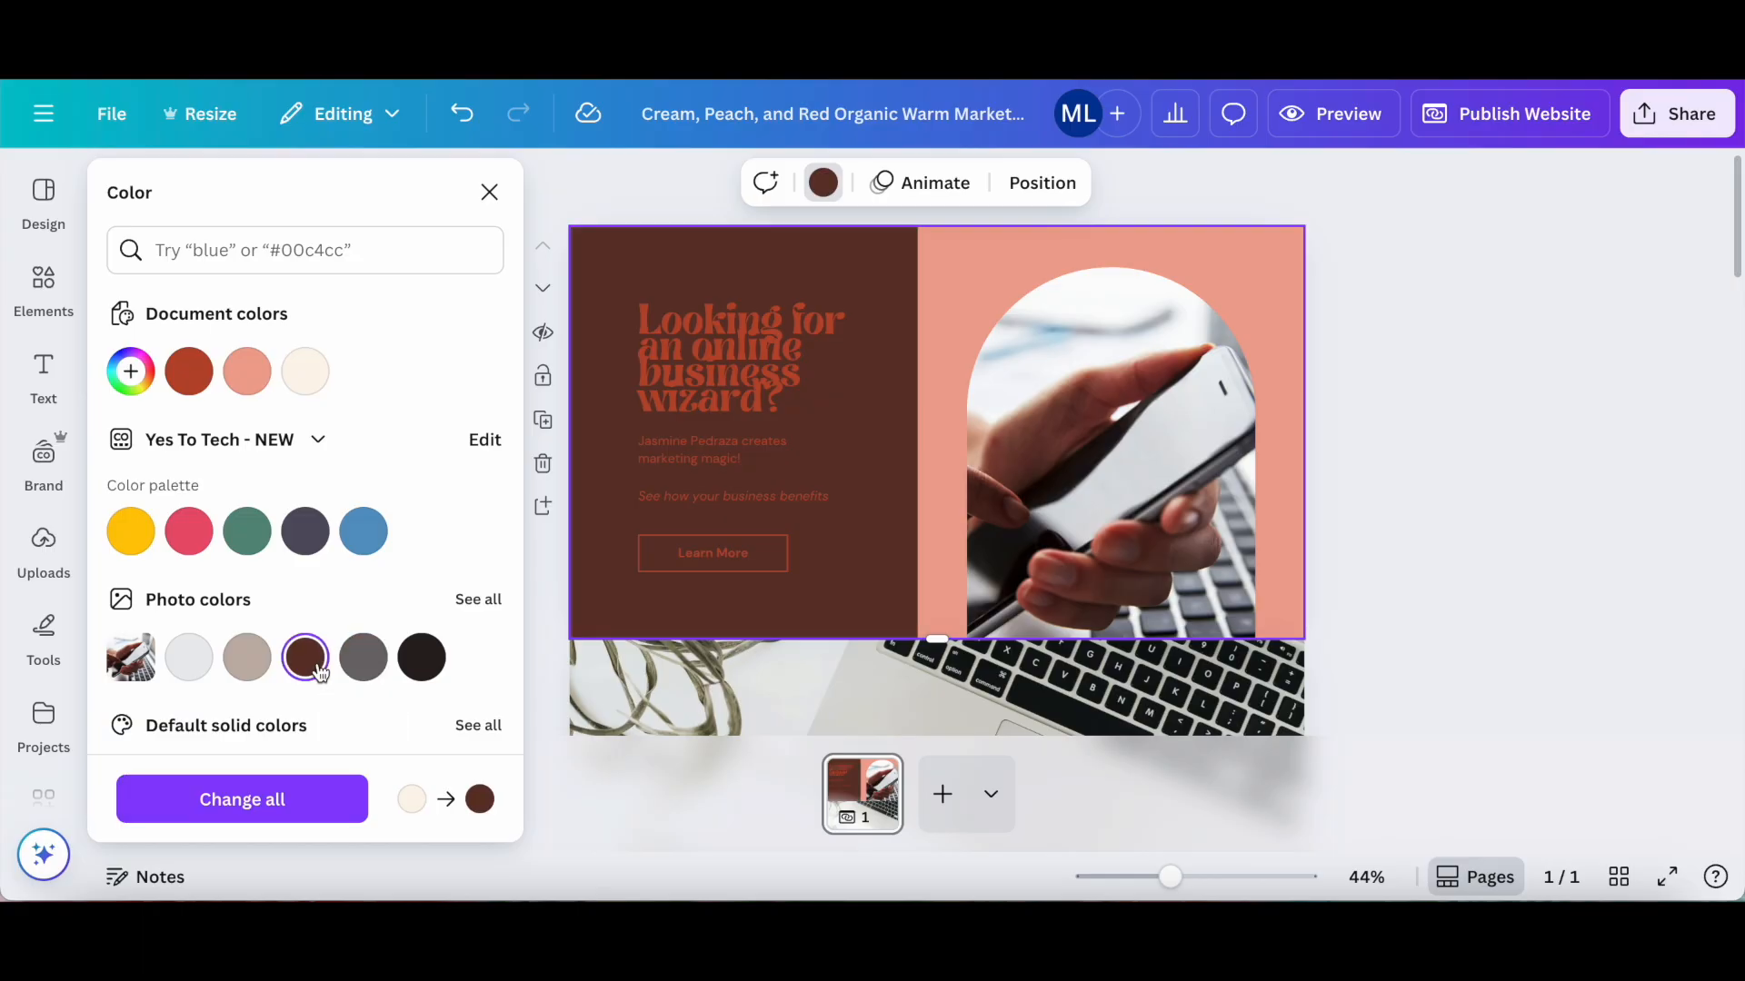
Step: Recolor the hero heading, the intro text and the italic tagline to the document's cream color
double_click(709, 416)
left_click(672, 194)
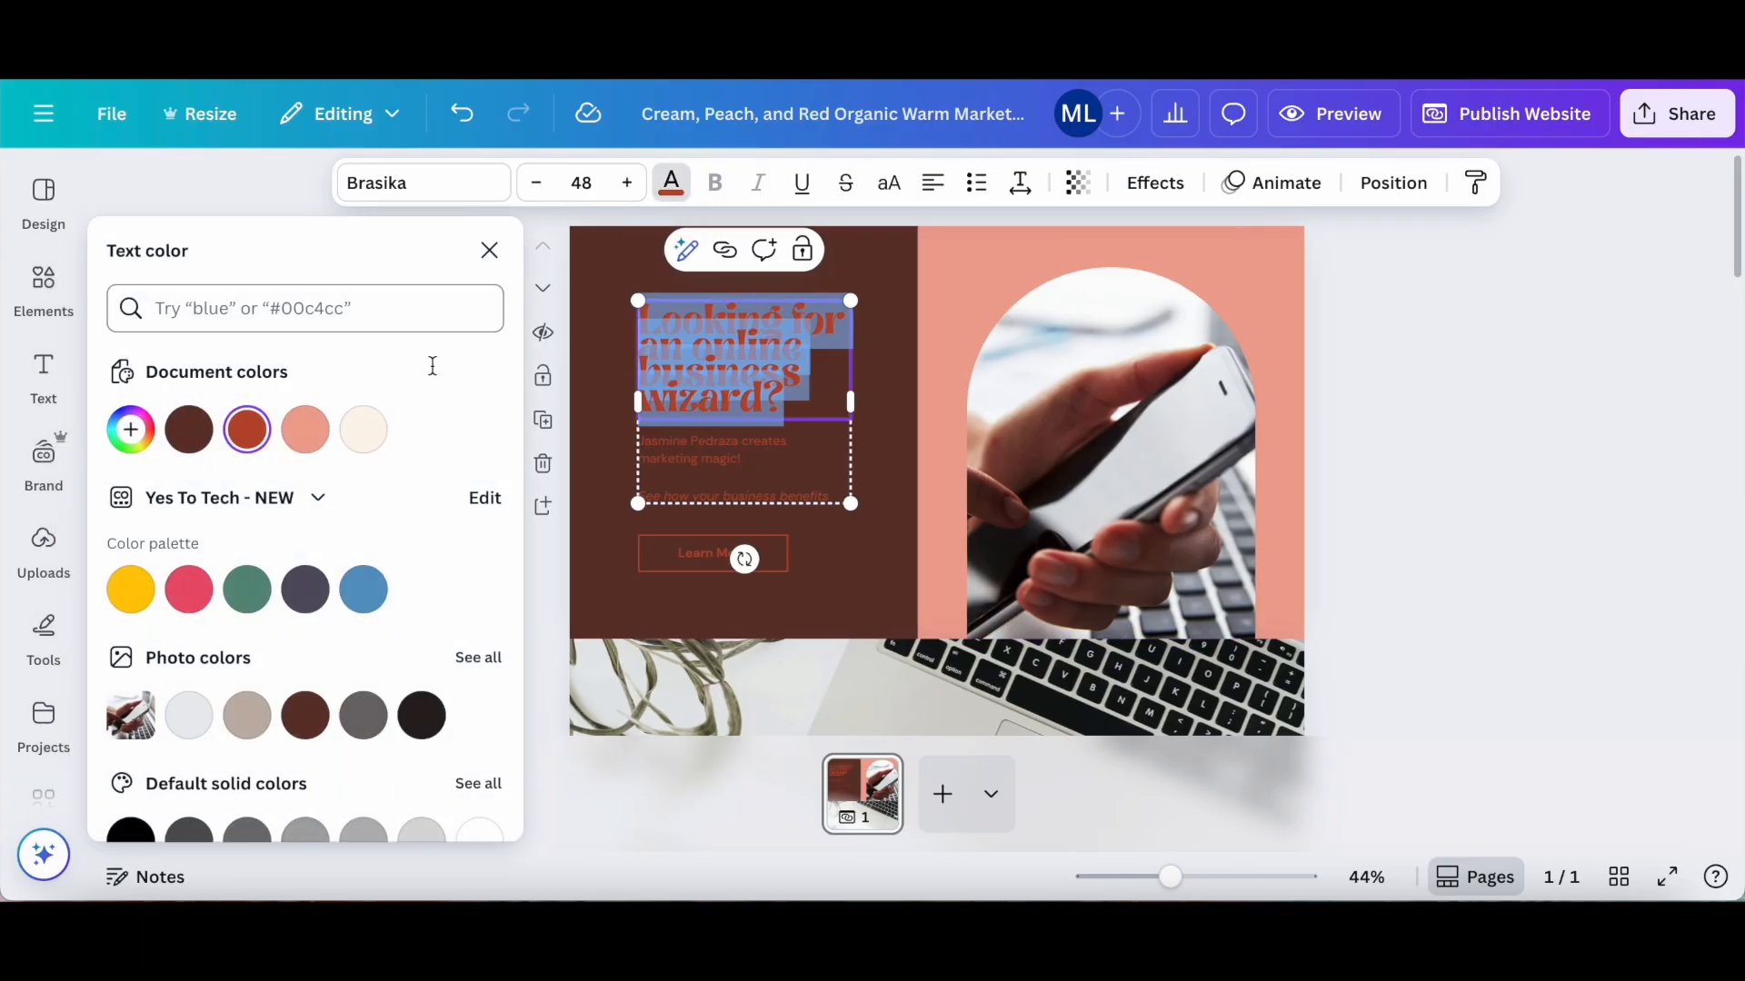
left_click(361, 428)
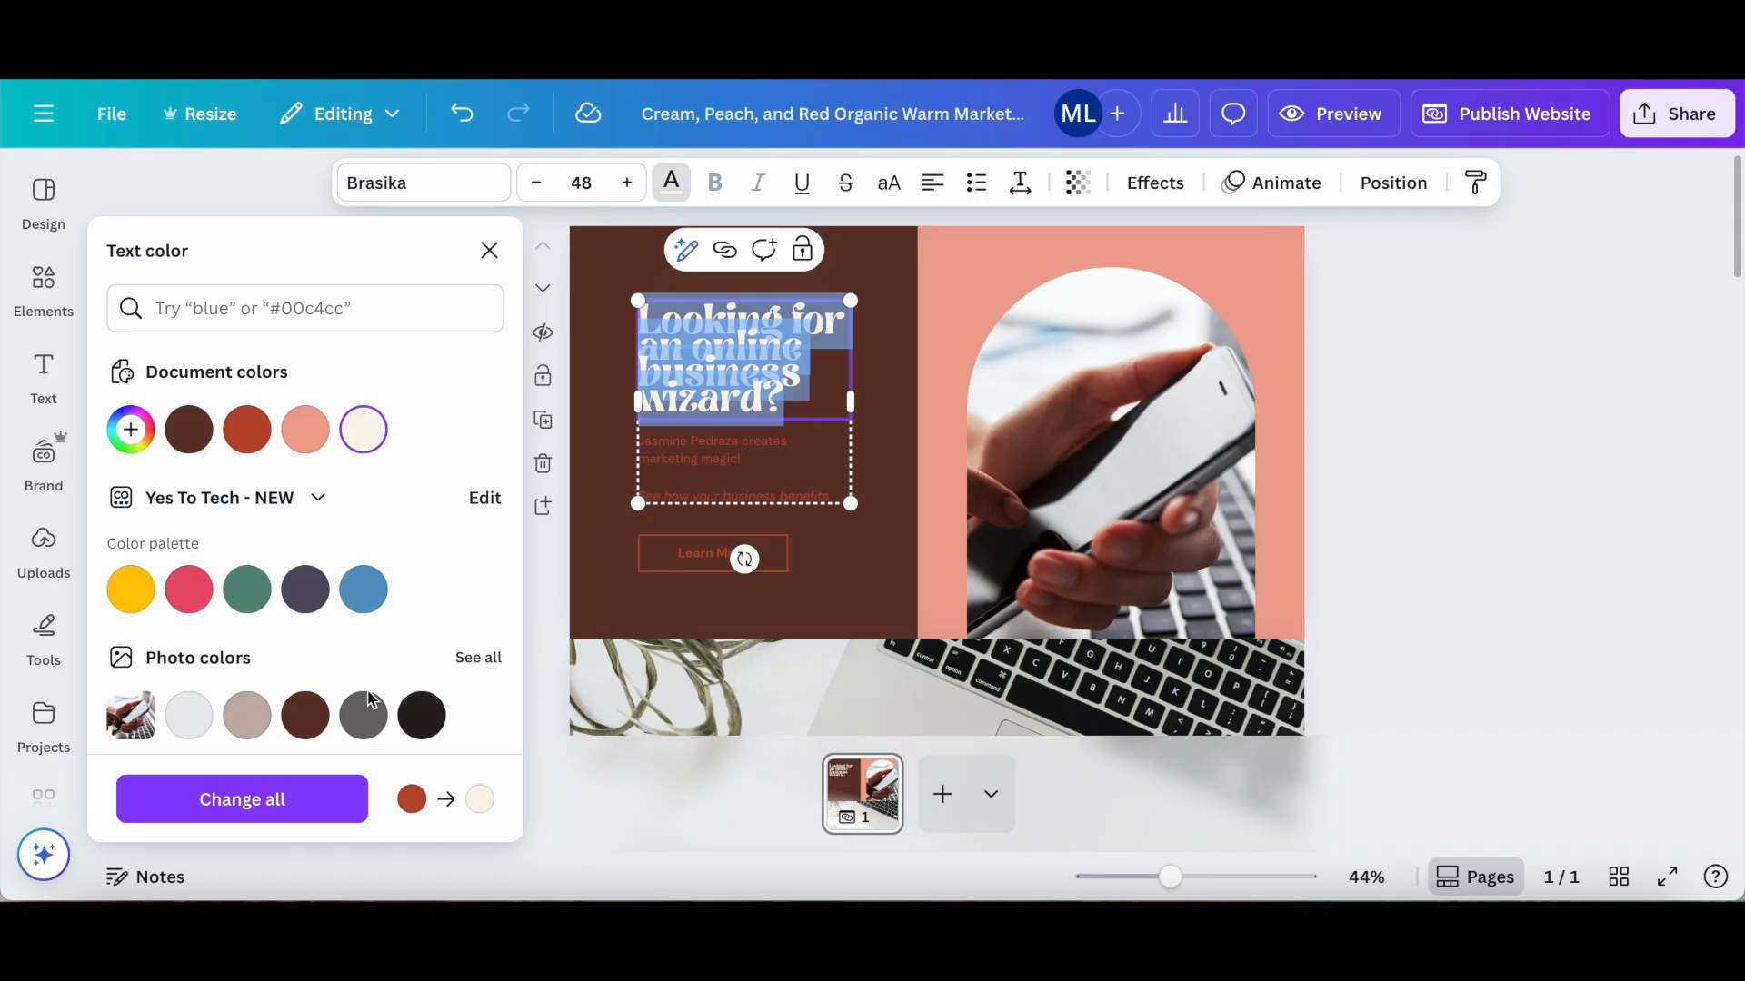
double_click(796, 443)
left_click(364, 433)
double_click(775, 495)
left_click(368, 433)
Step: Recolor the Learn More button's border and label to the document's cream color
left_click(778, 563)
left_click(740, 185)
left_click(365, 431)
double_click(724, 553)
left_click(674, 189)
left_click(364, 431)
left_click(803, 543)
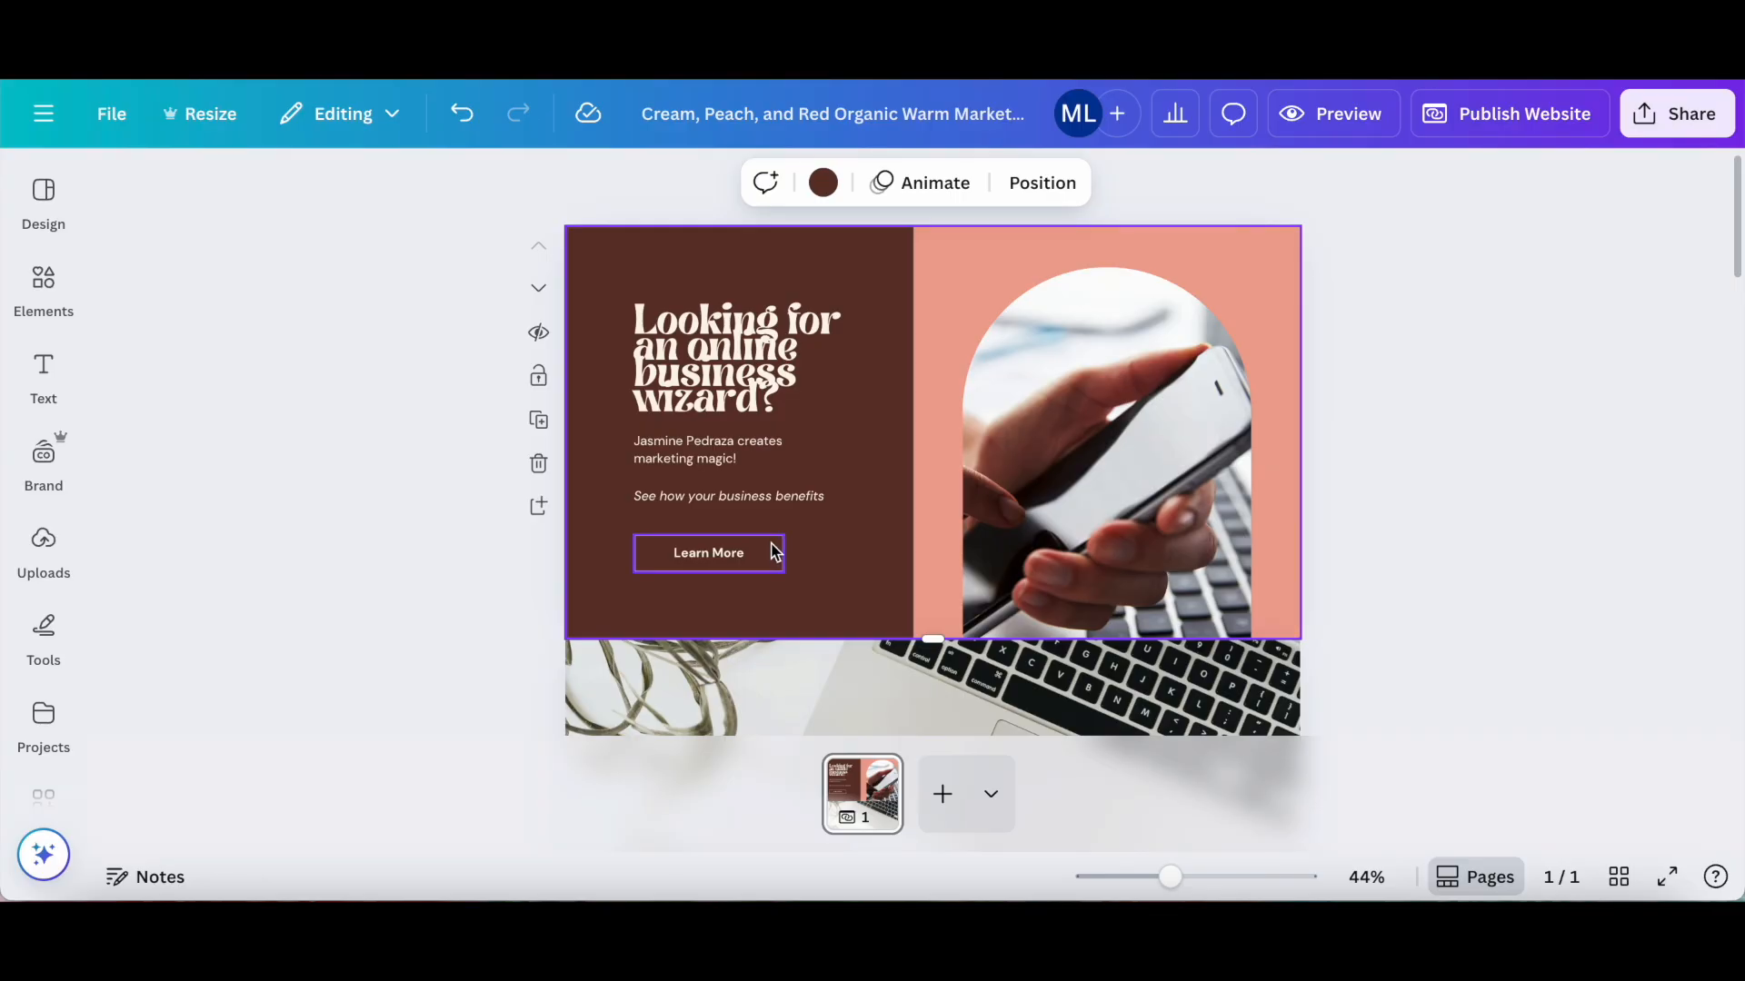
Step: Link the Learn More button's text to Section 3 of page 1 in this document
left_click(768, 551)
left_click(727, 551)
left_click(647, 485)
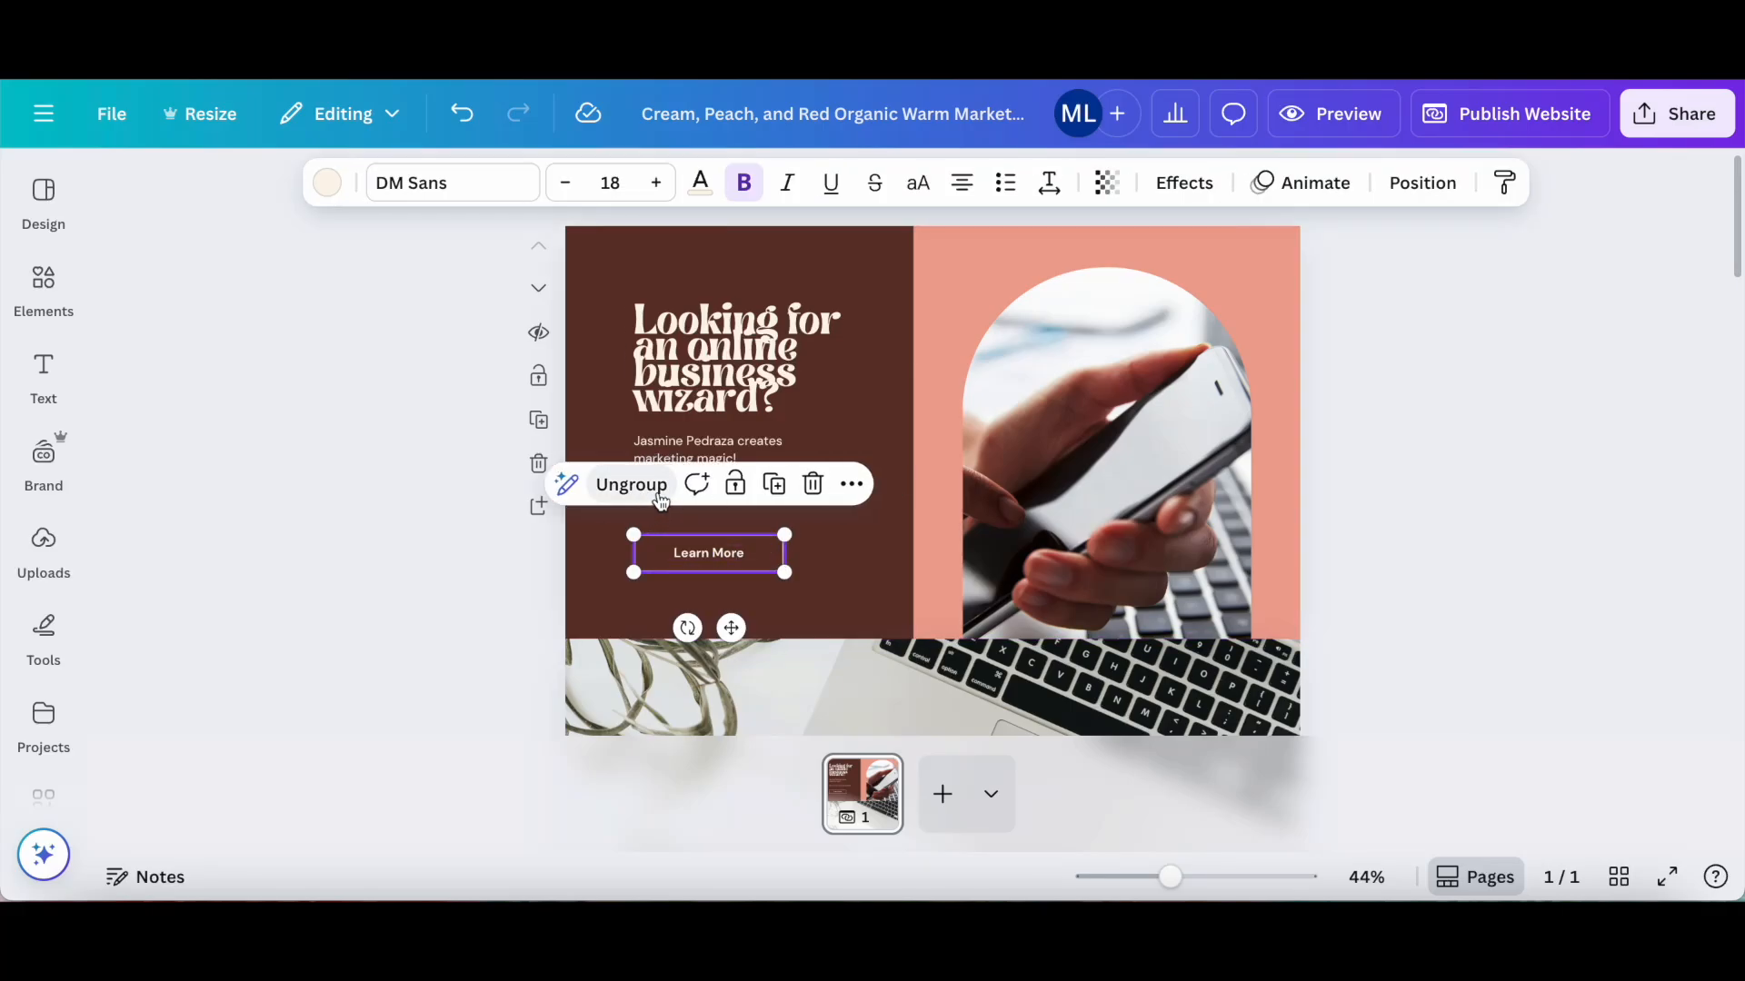
double_click(733, 563)
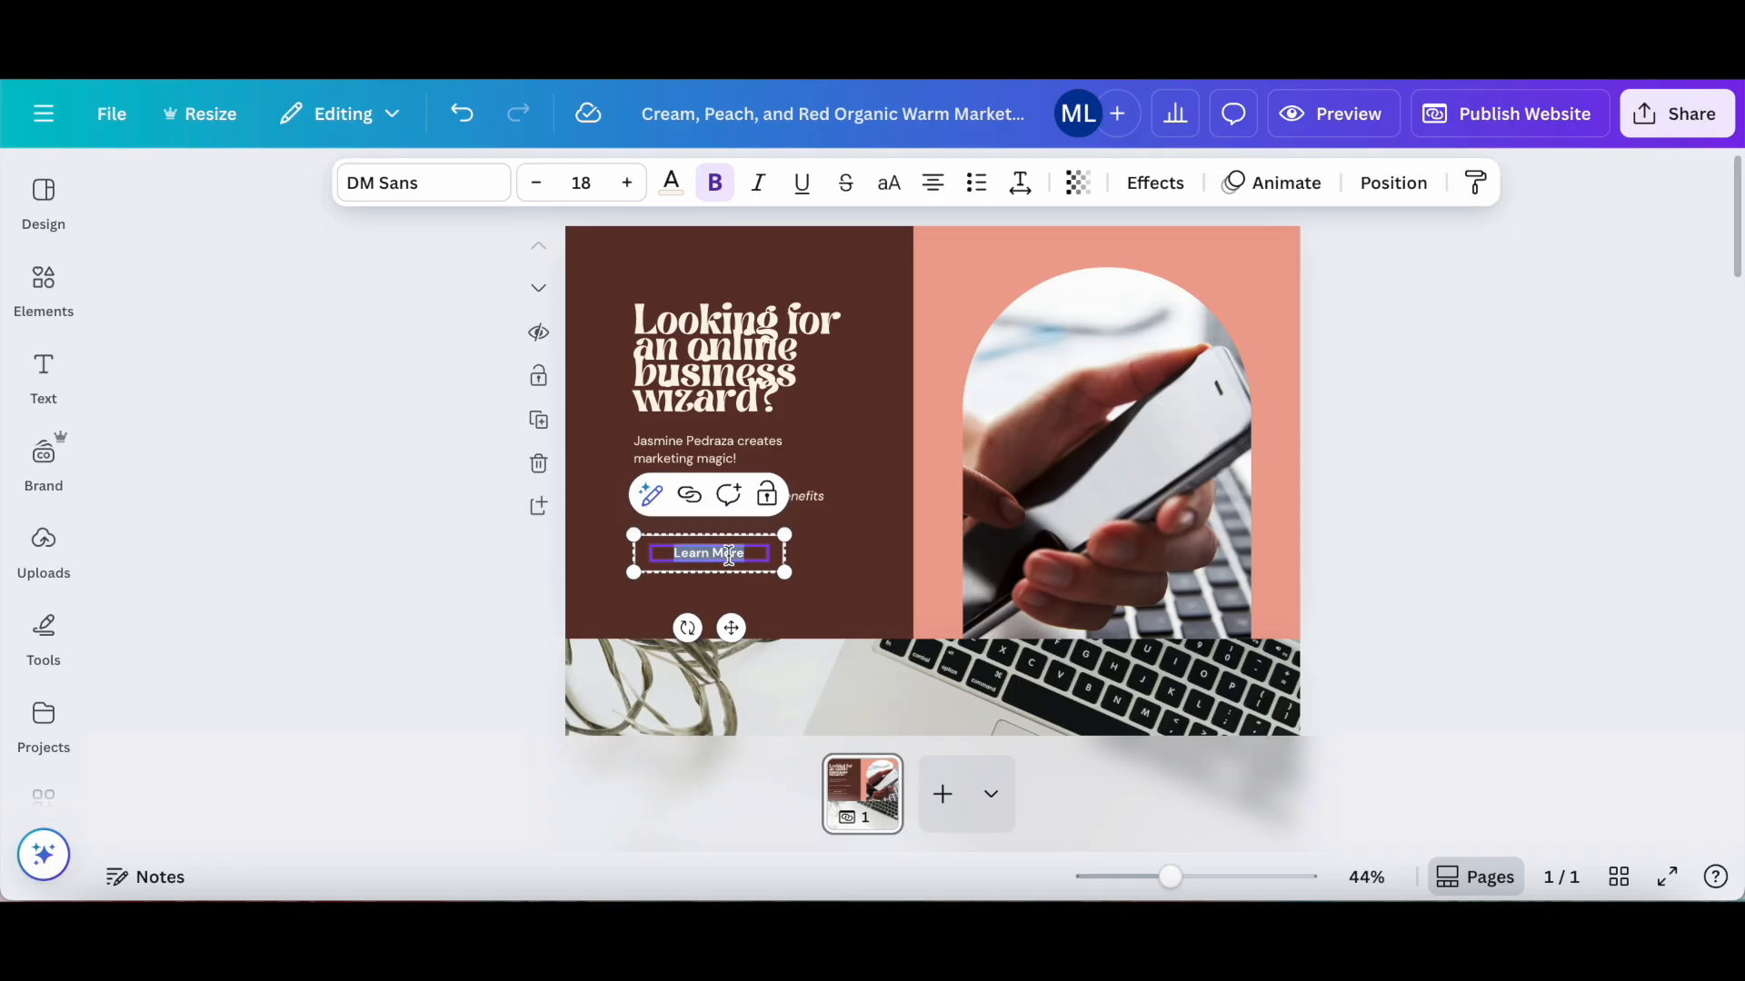
left_click(689, 498)
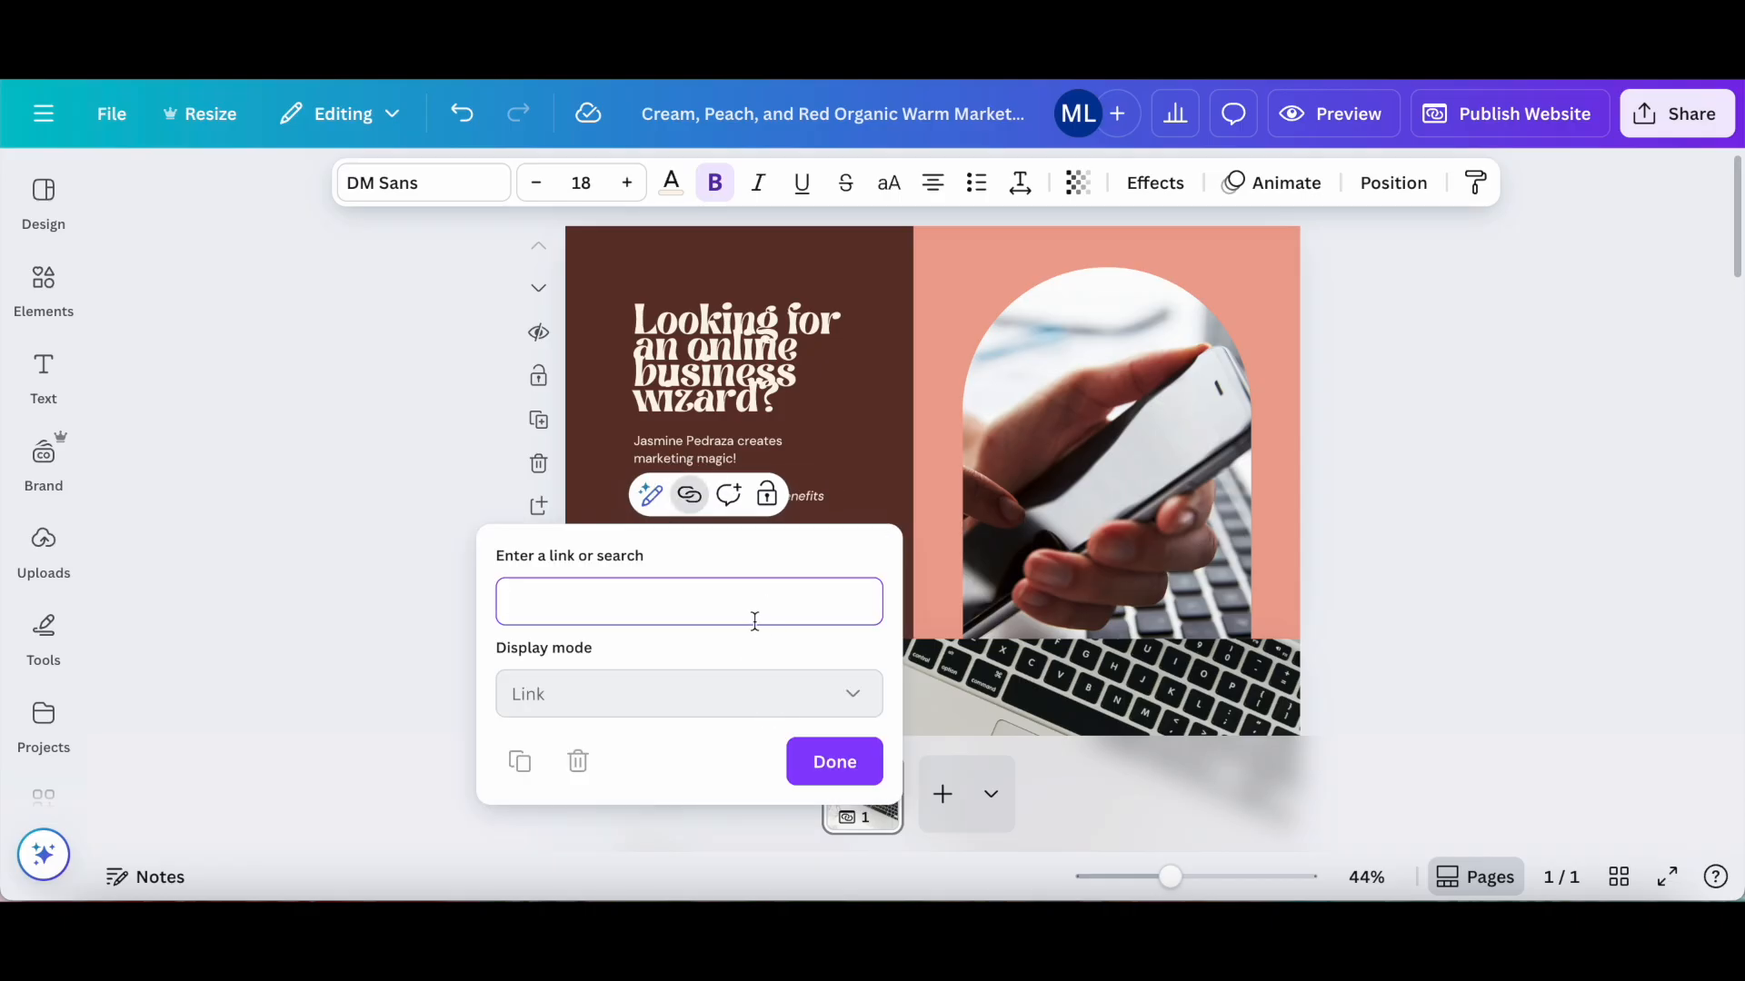
left_click(676, 612)
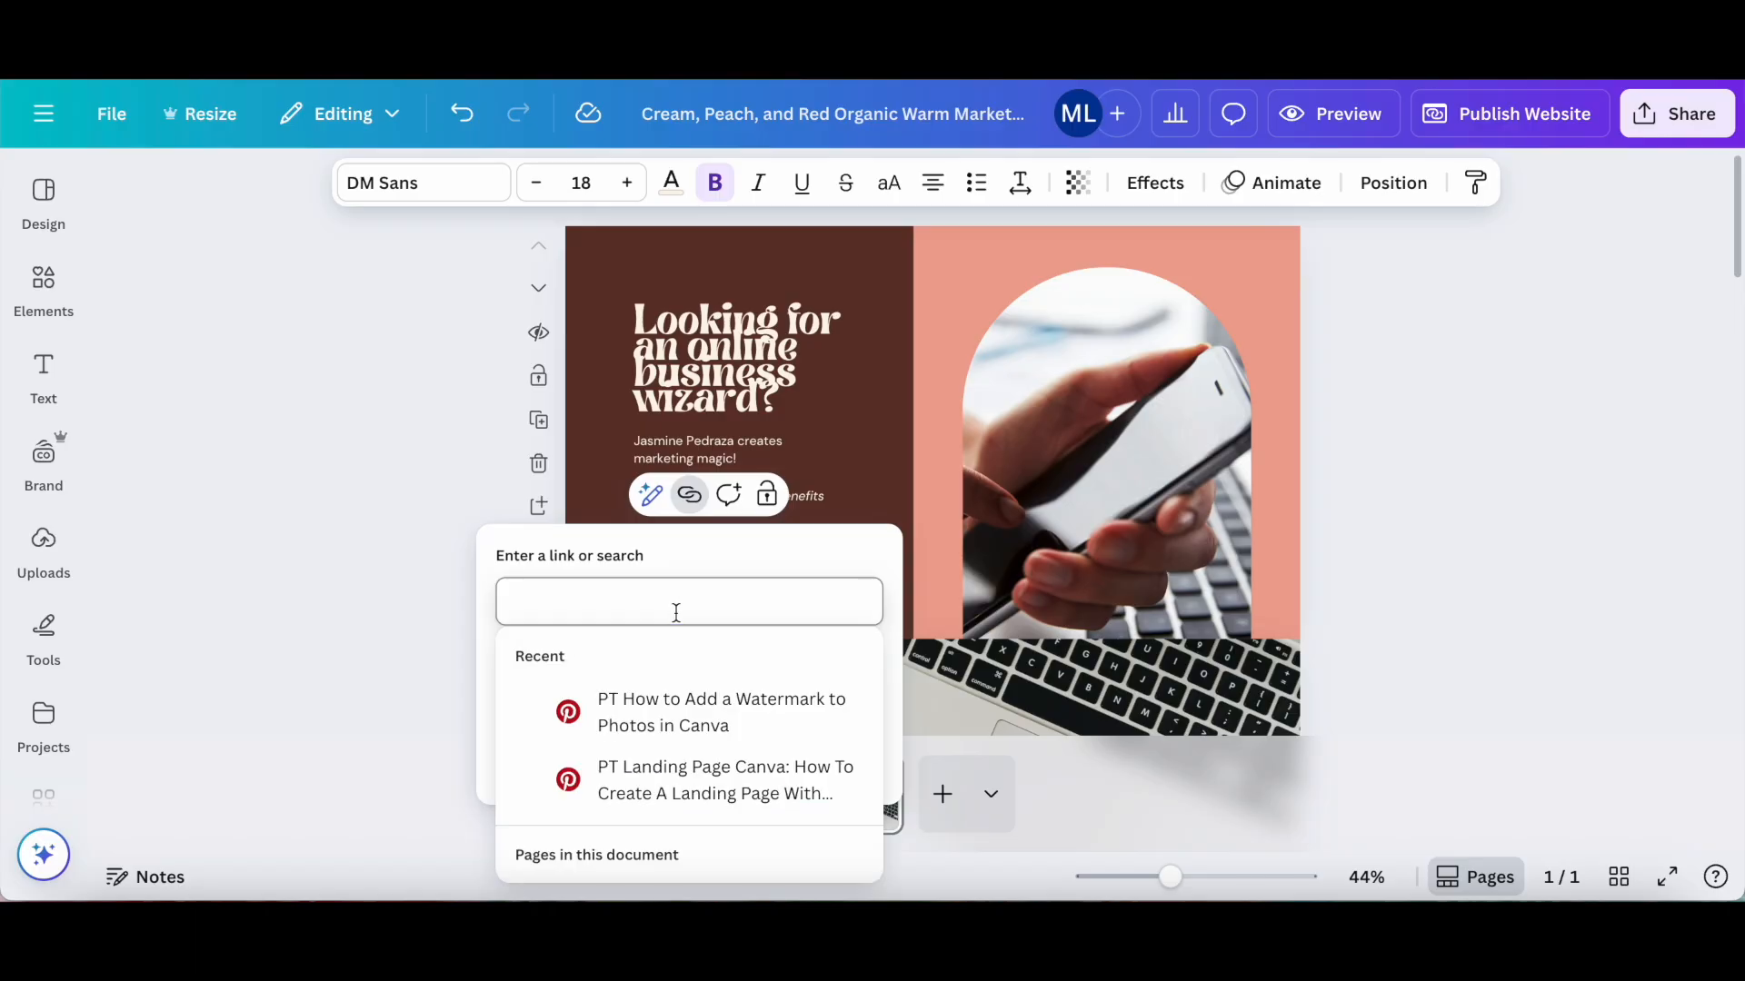
scroll(669, 705, "down", 1)
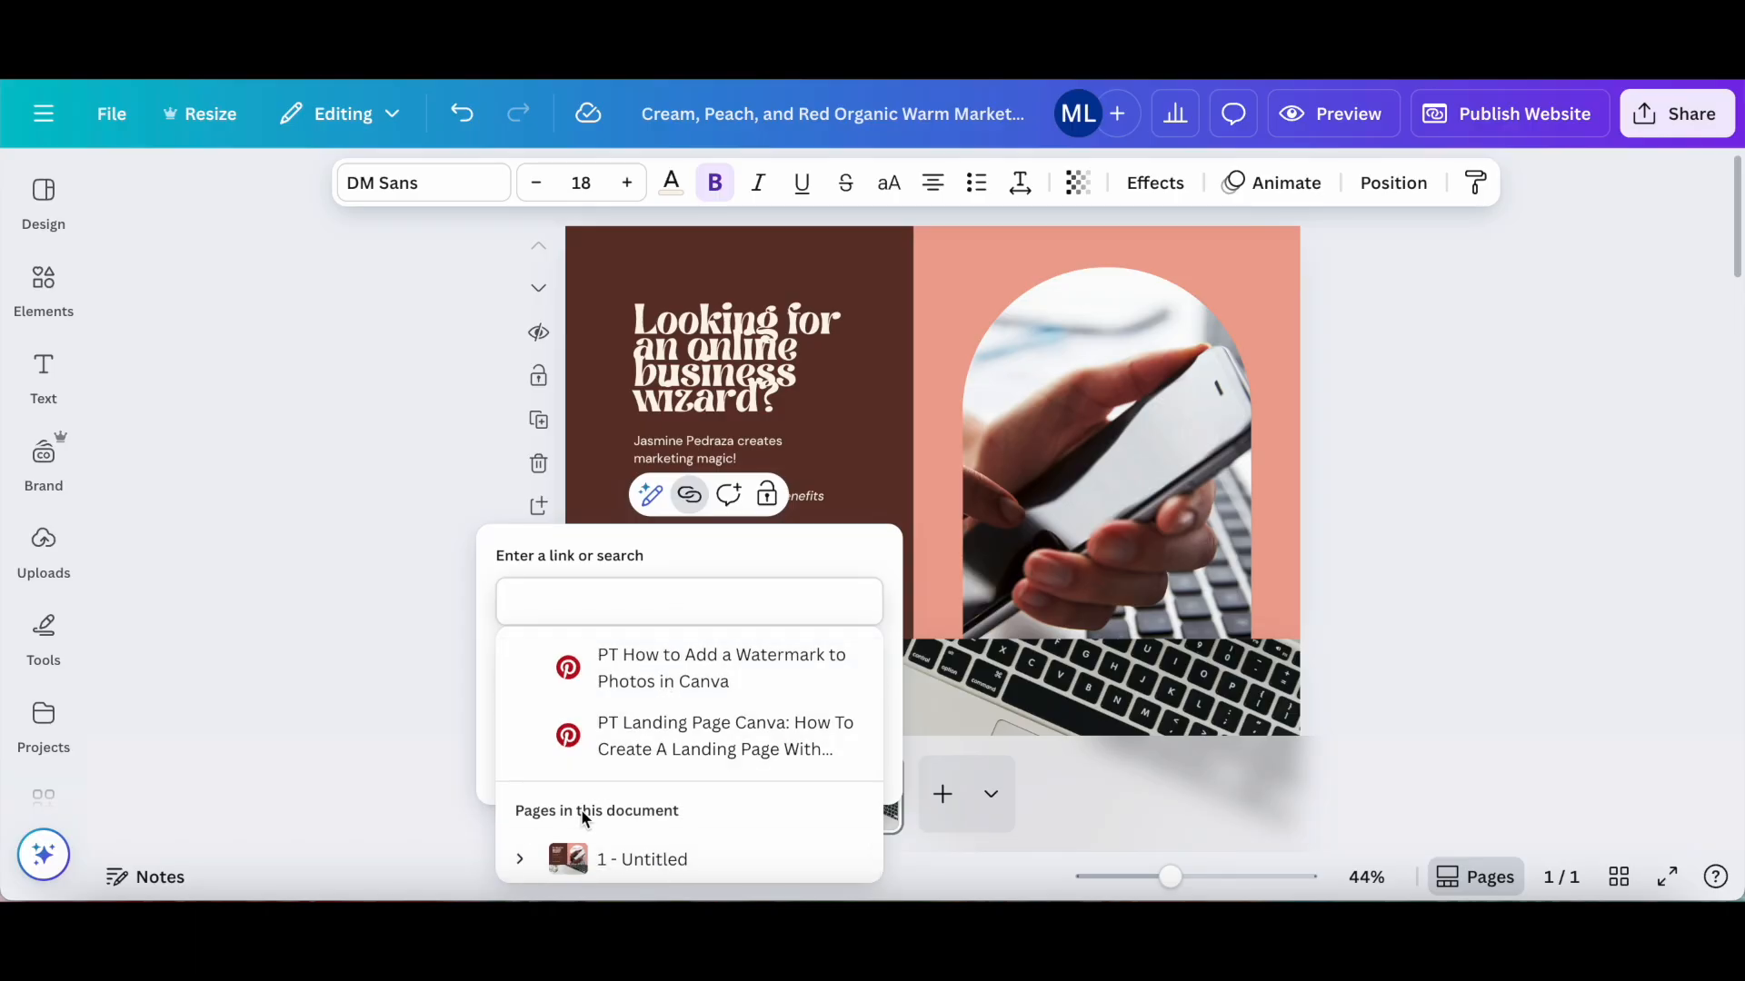
left_click(521, 865)
scroll(623, 768, "down", 3)
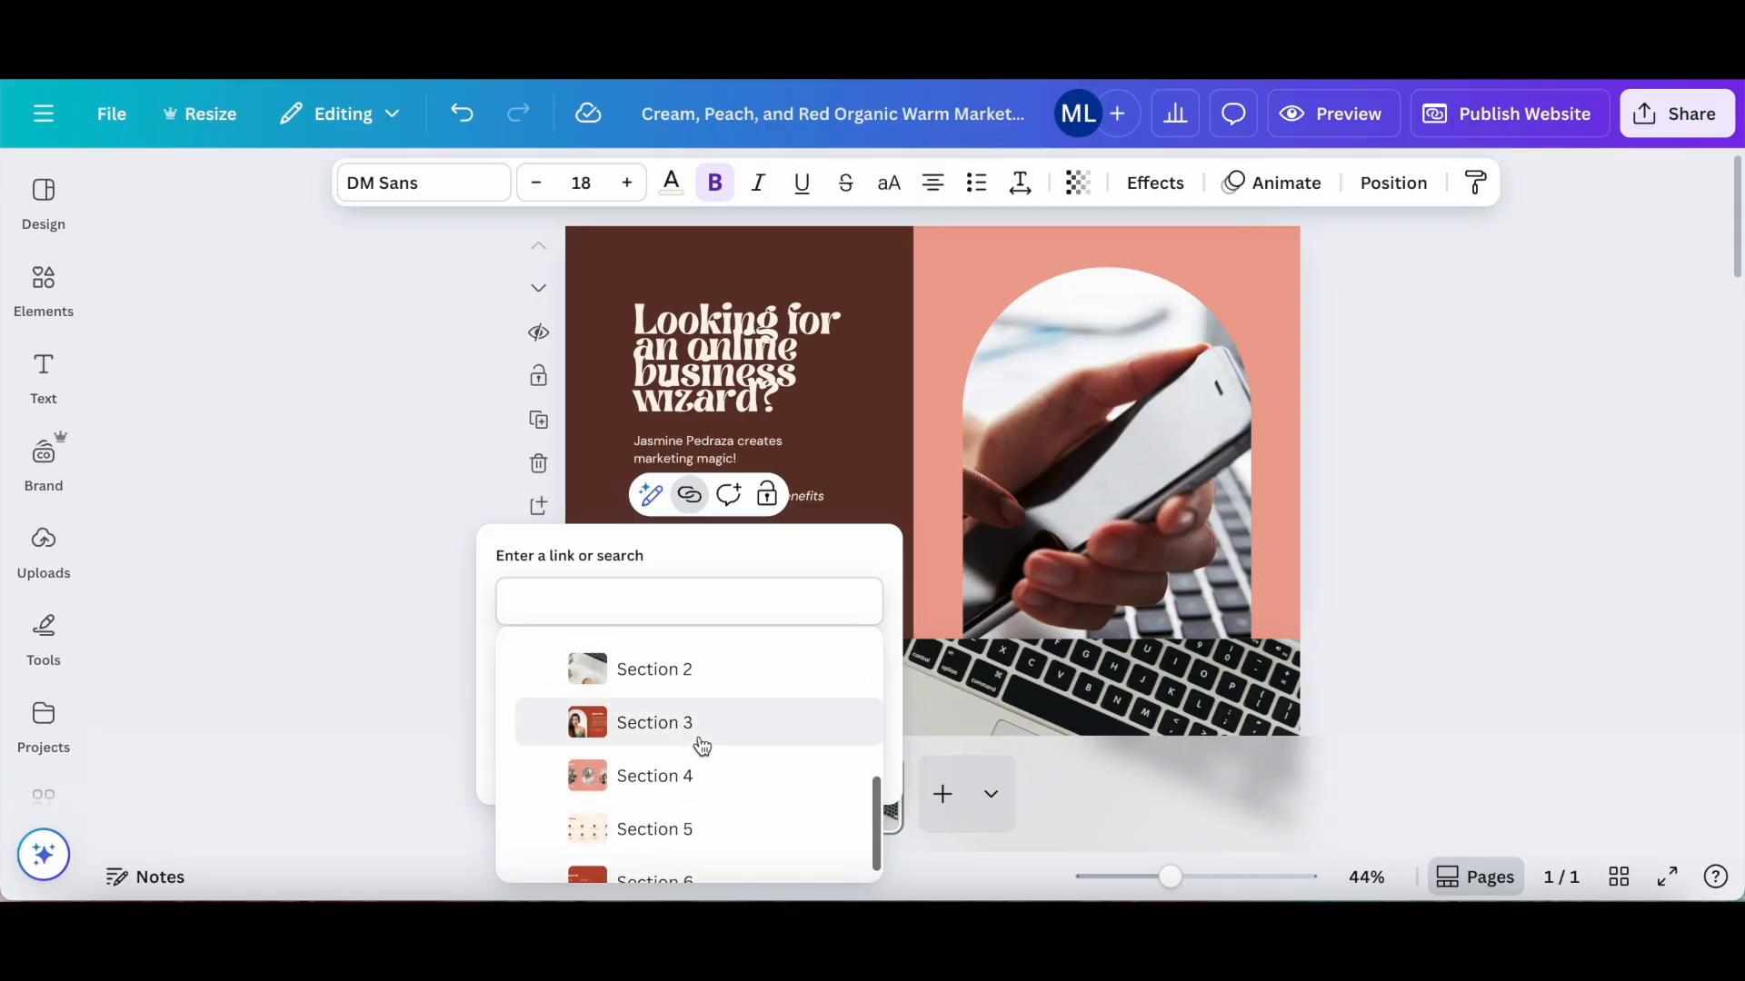
scroll(702, 745, "down", 1)
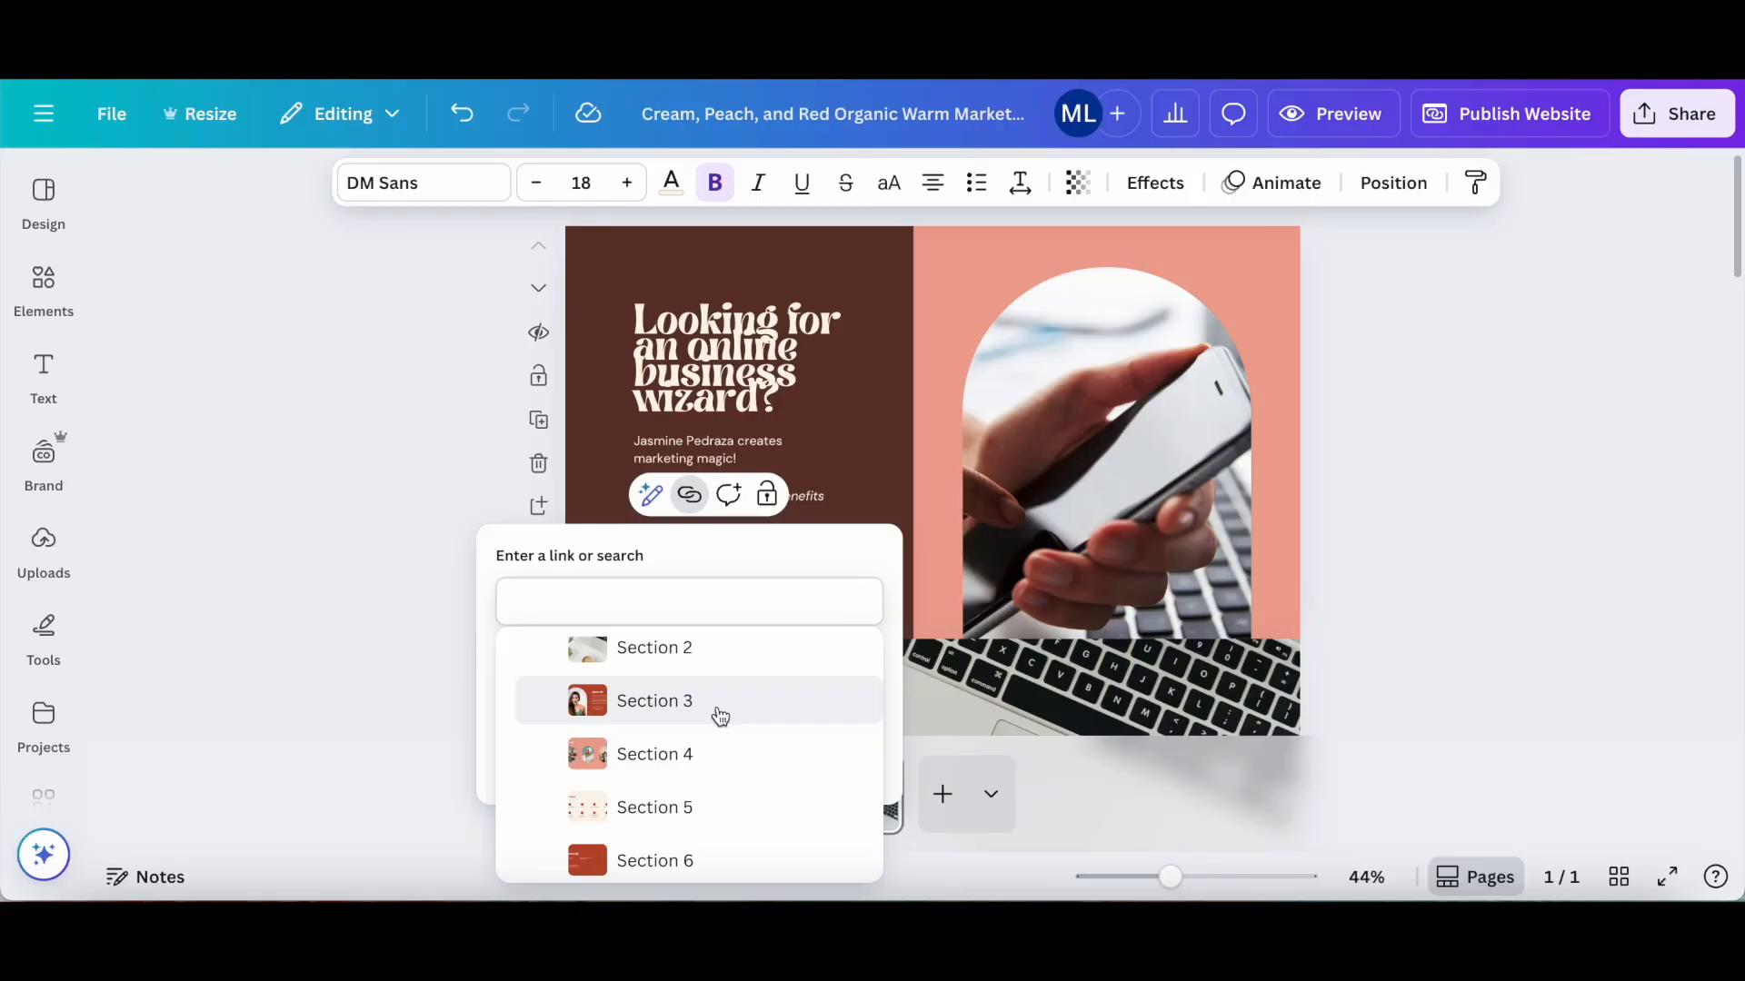
left_click(721, 716)
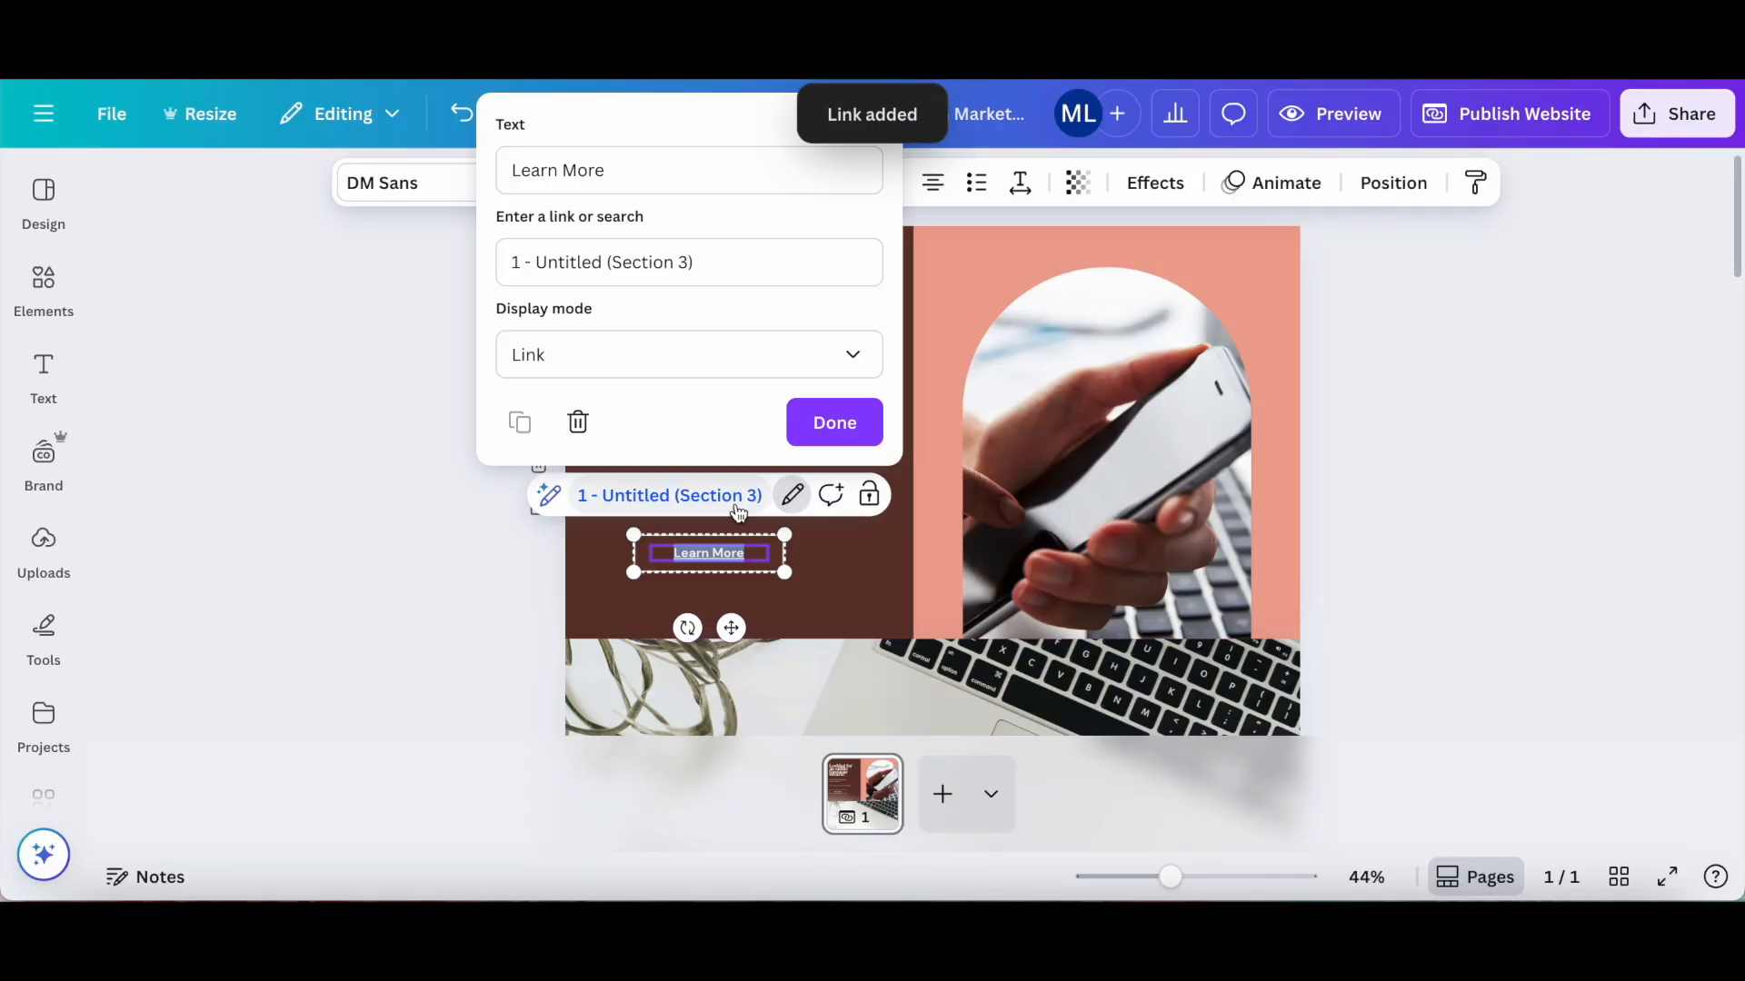
left_click(834, 422)
left_click(1521, 456)
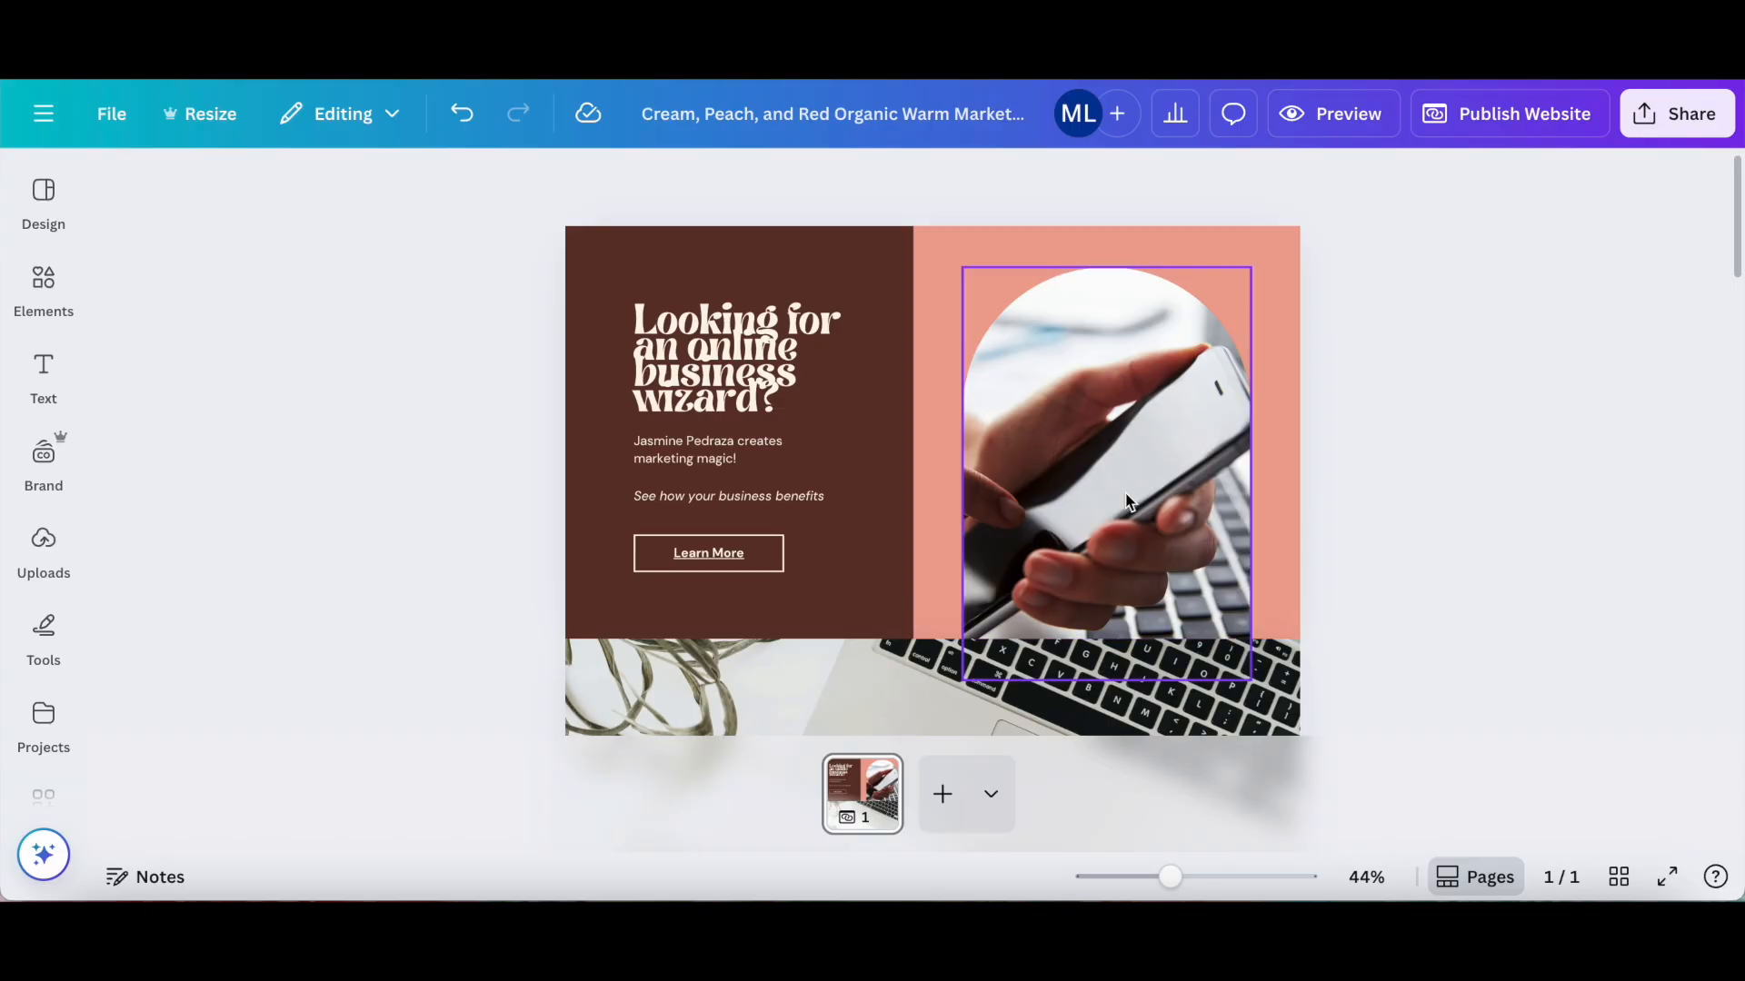
Step: Search the photos for "online business" and replace the arched hero photo with the overhead shot of hands on a laptop
left_click(43, 545)
scroll(41, 546, "down", 3)
left_click(36, 568)
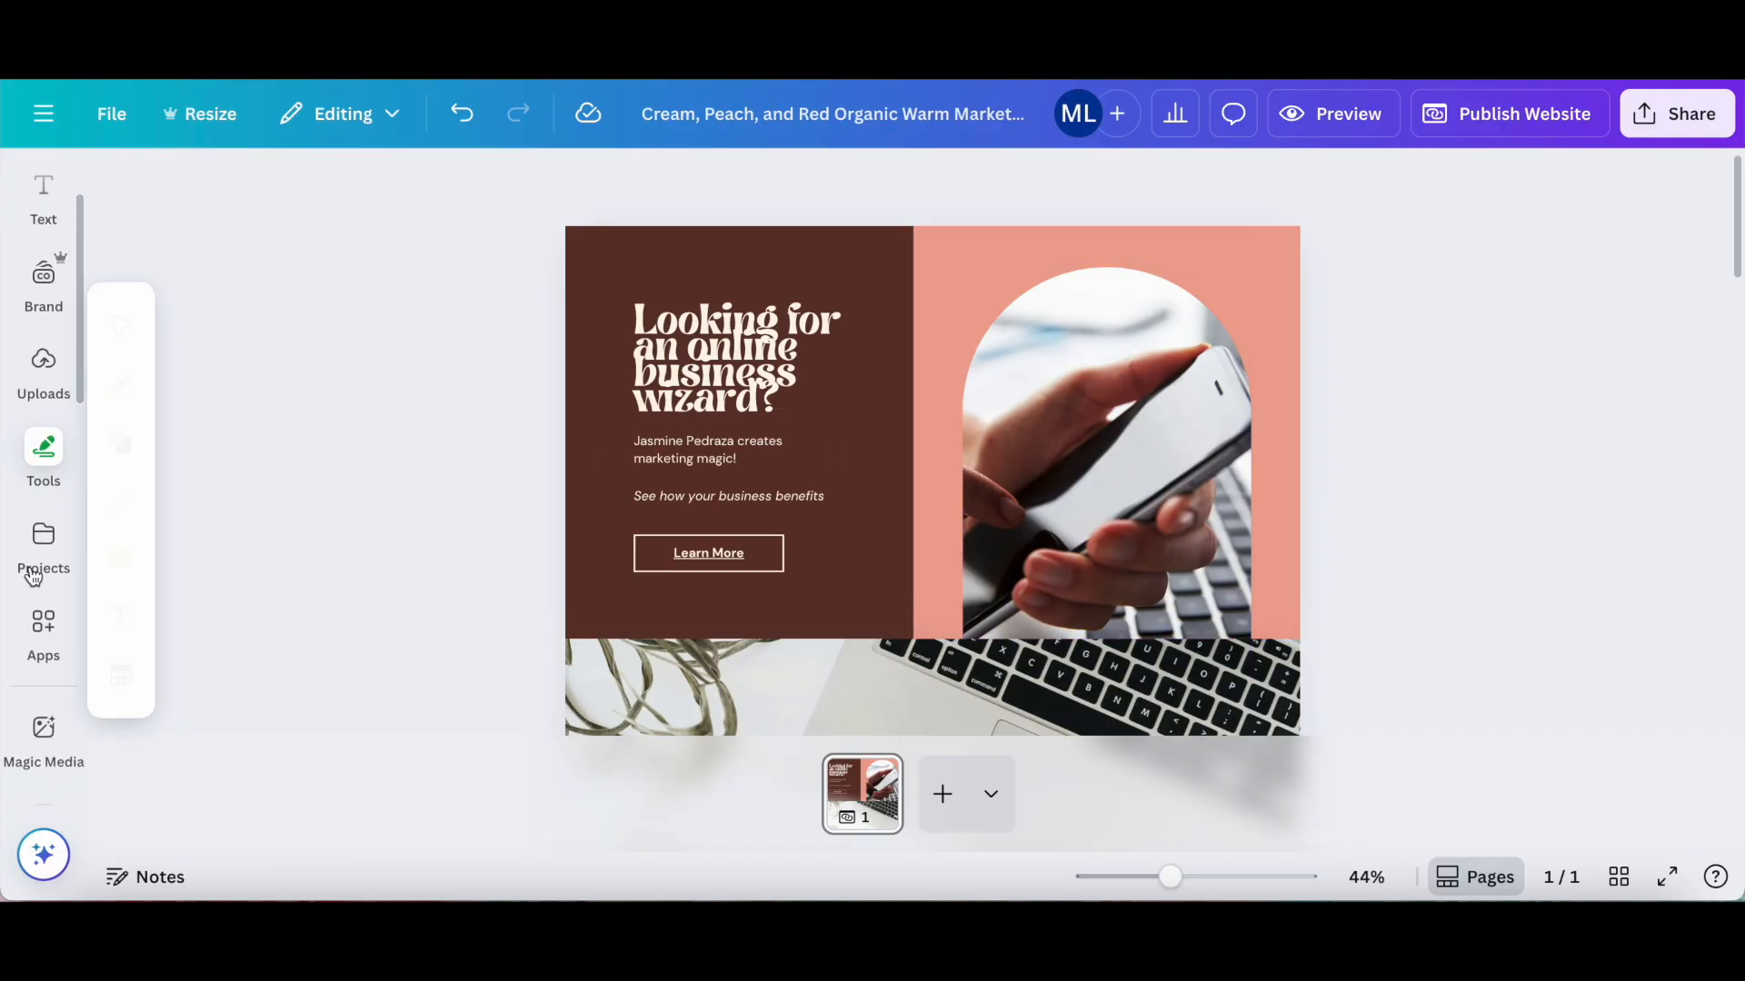
scroll(36, 581, "down", 2)
left_click(43, 590)
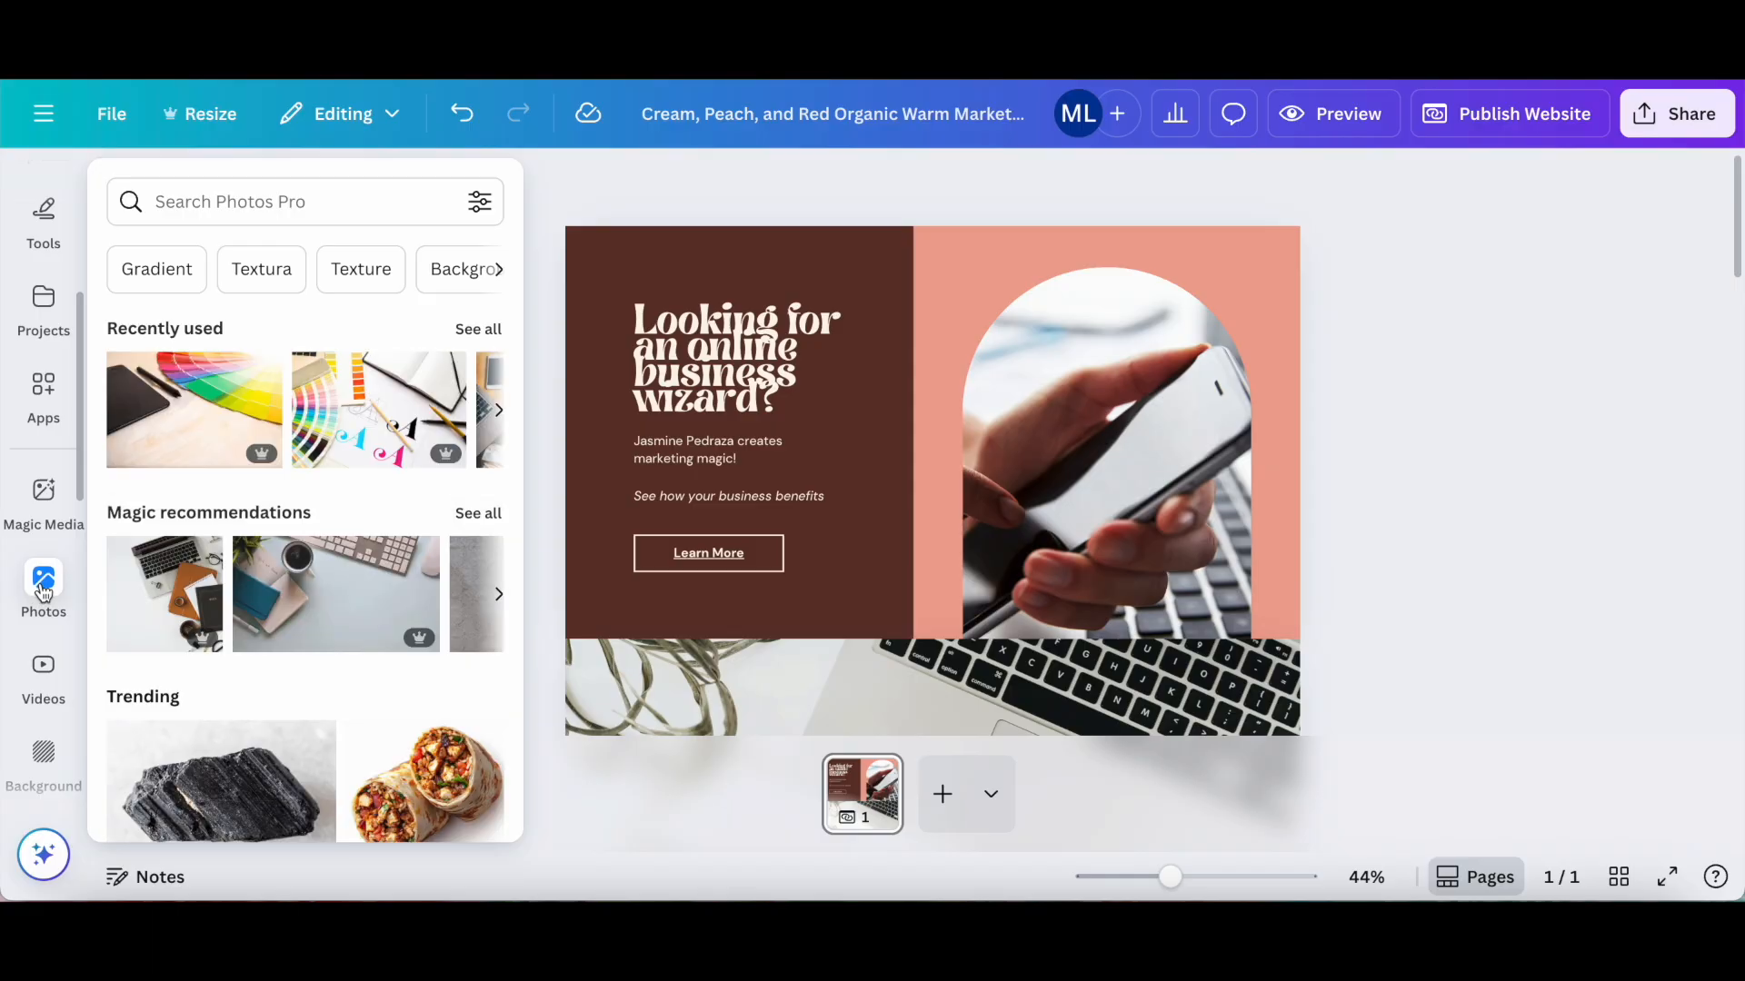
left_click(285, 193)
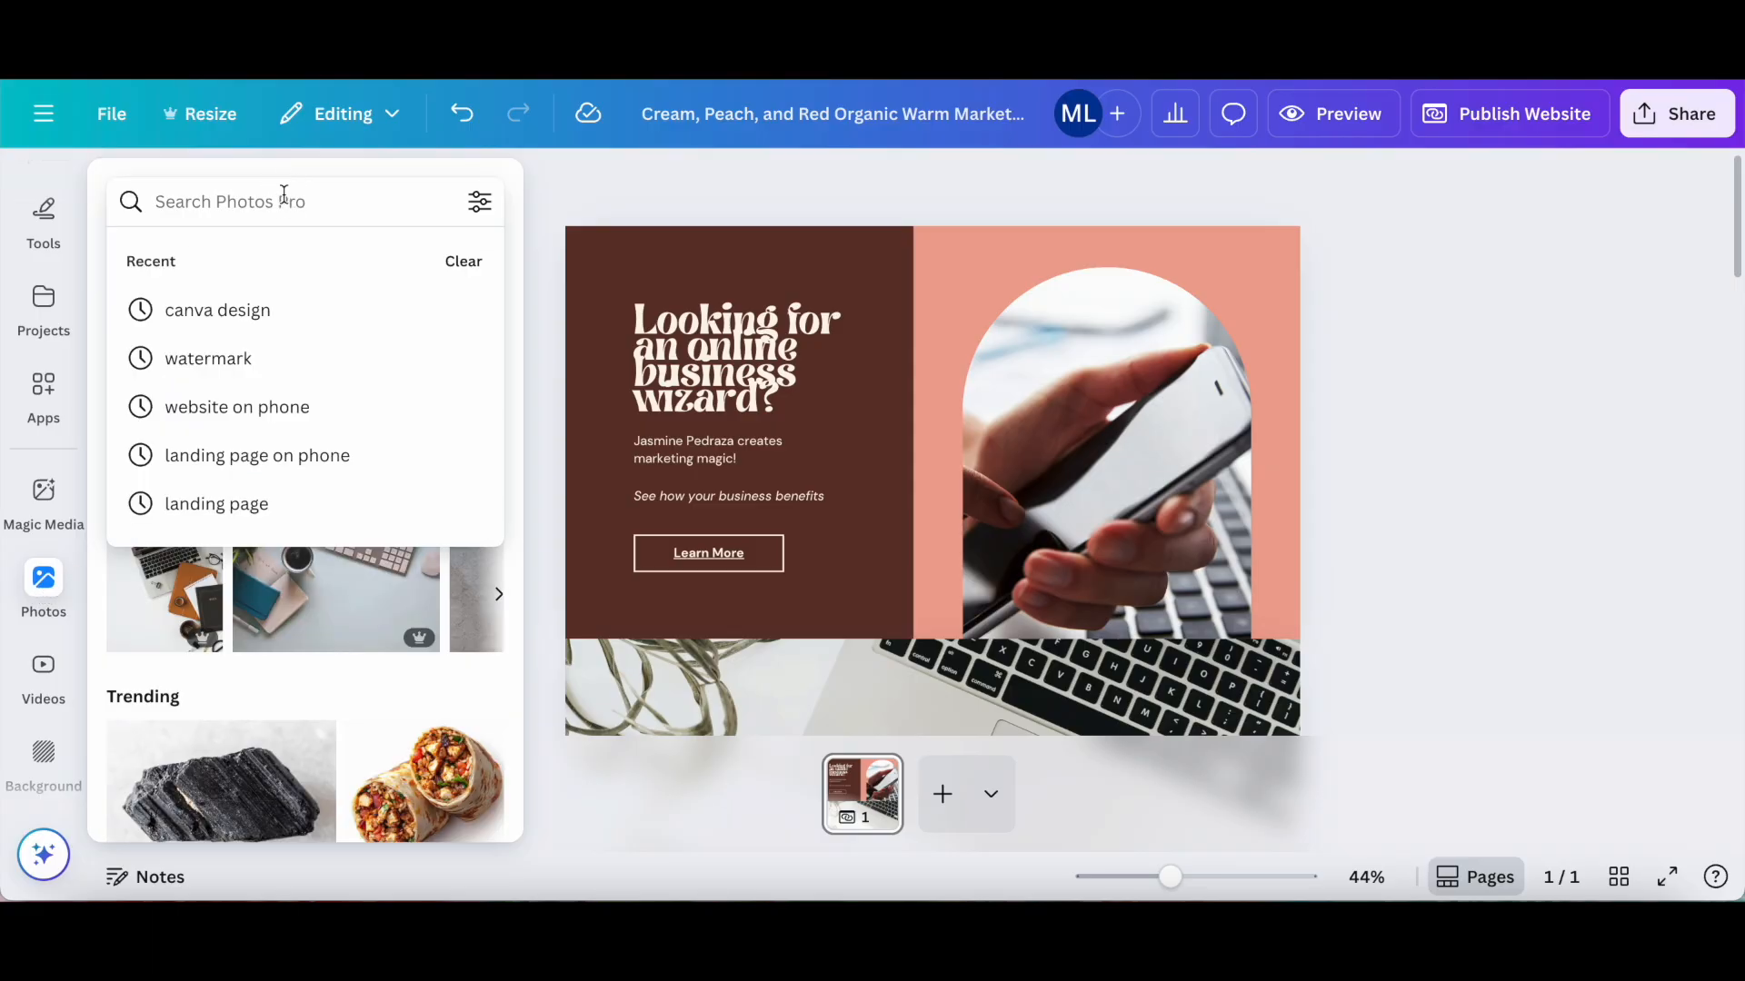
type("online business")
key("Return")
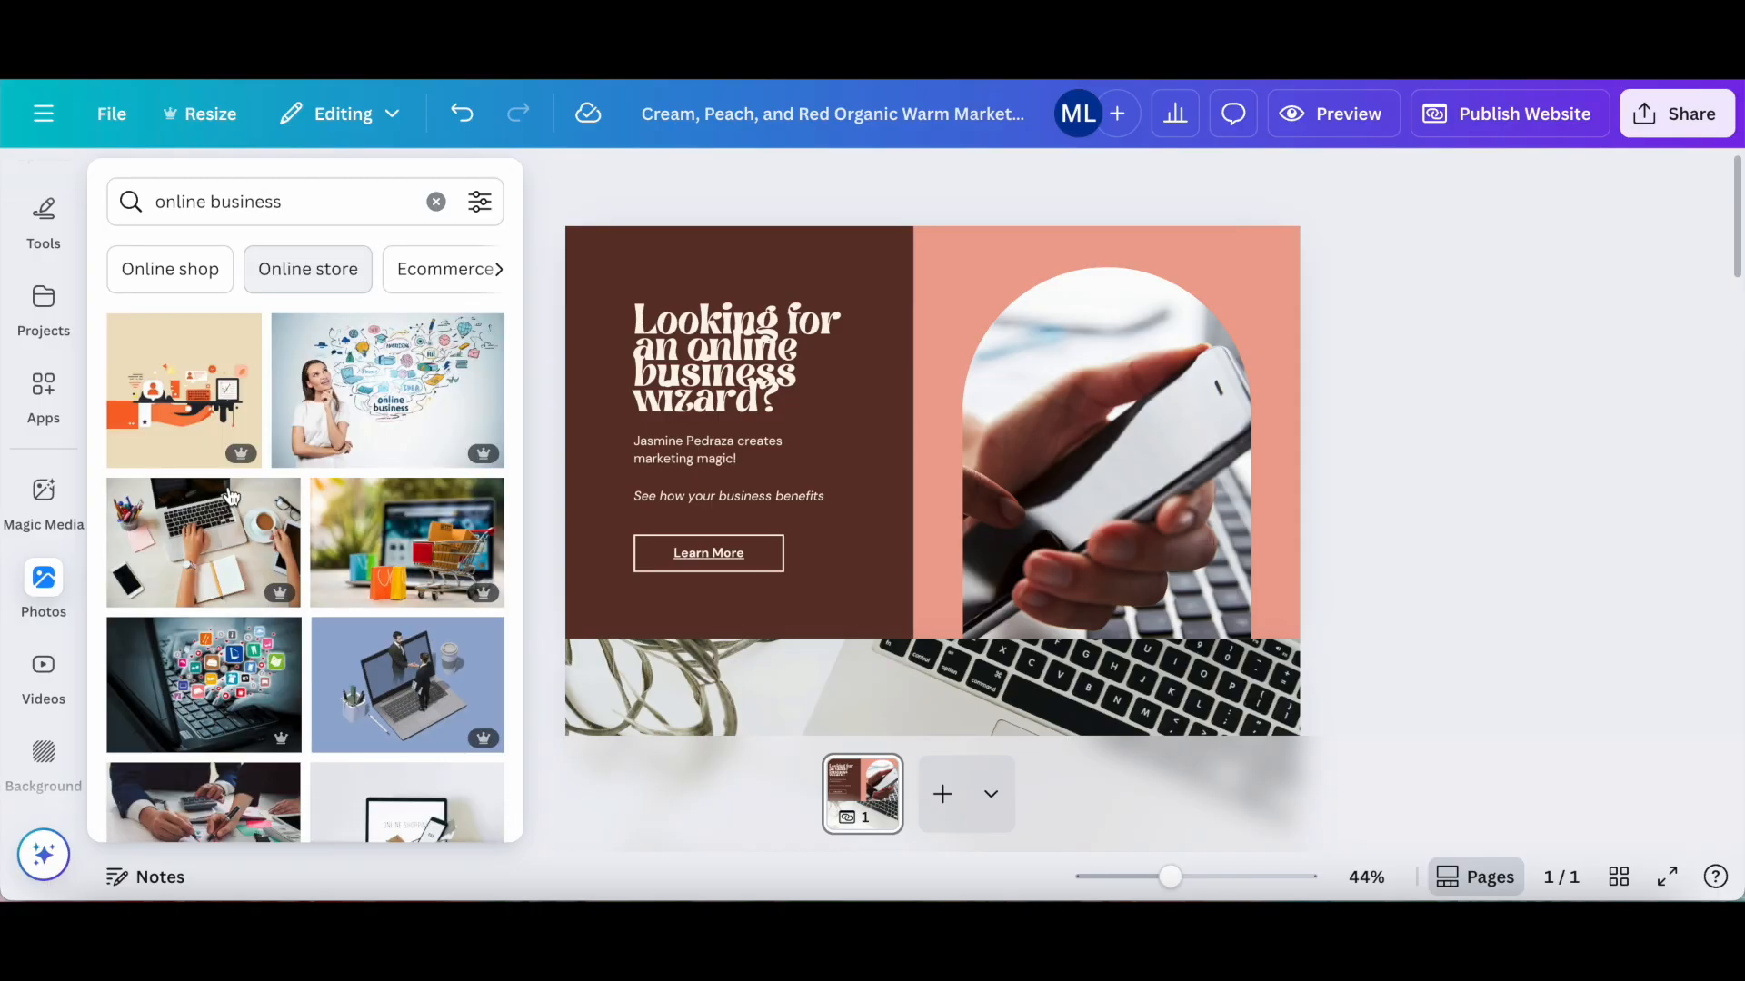
left_click_drag(232, 489, 1052, 459)
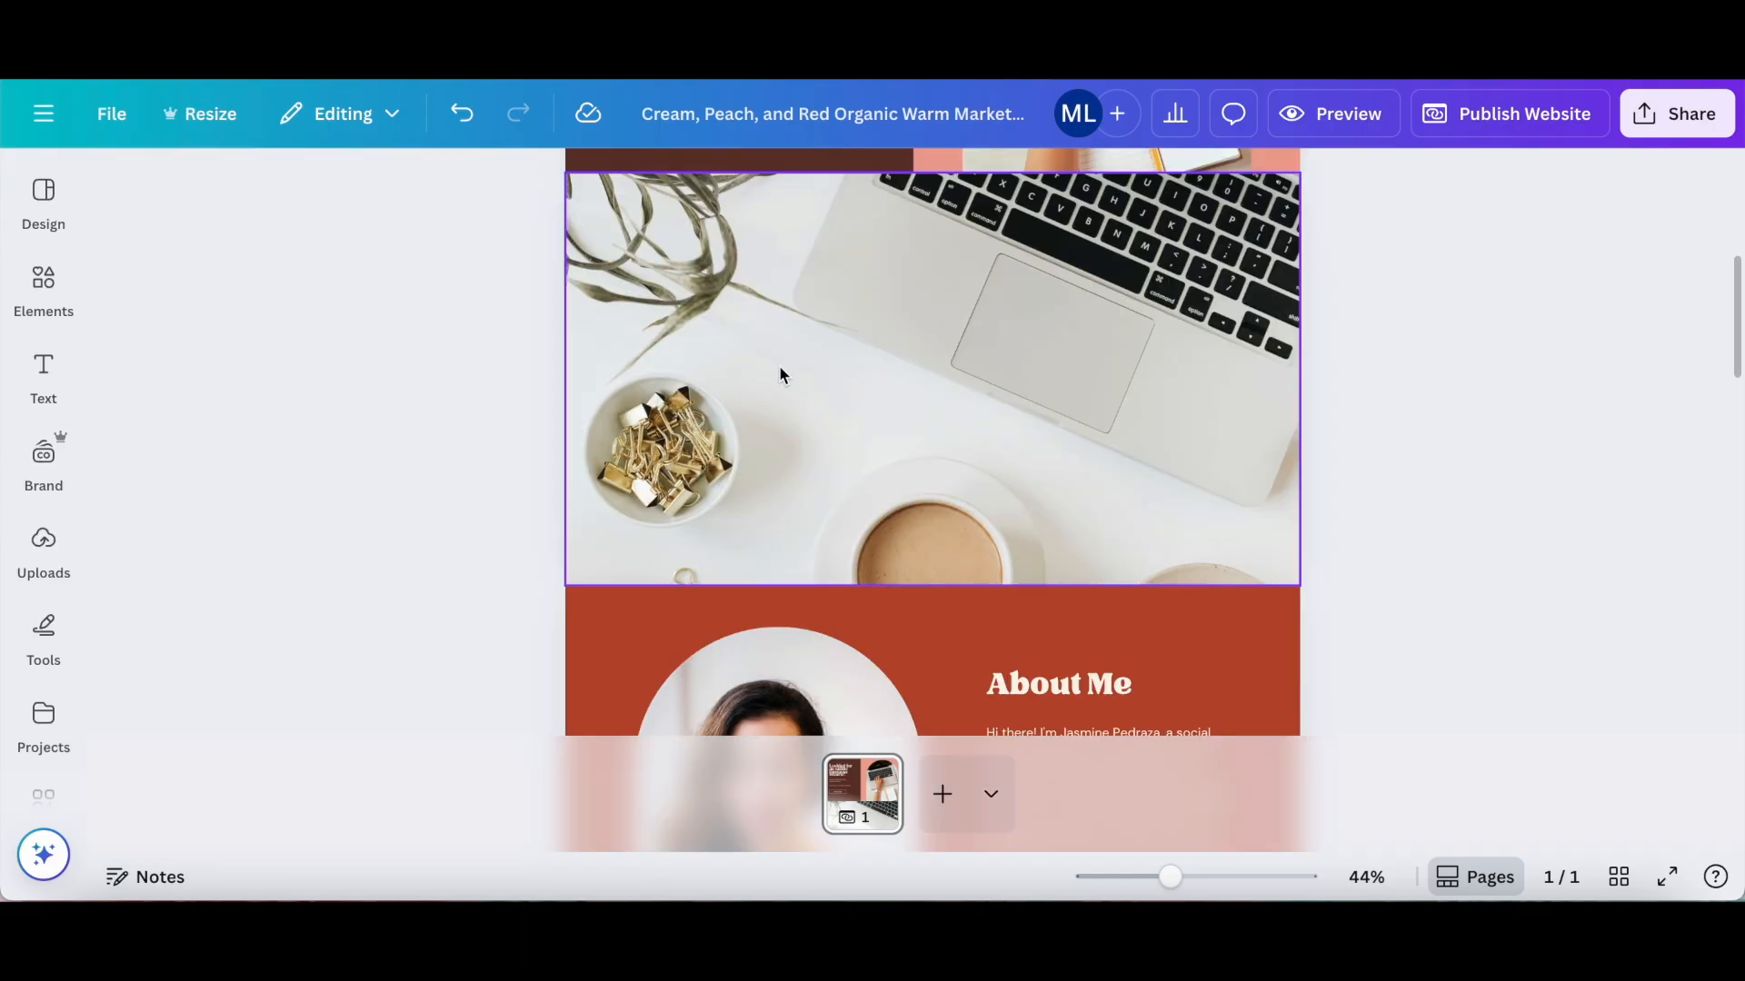
Step: Replace the laptop-and-coffee background of the second section with the recently used overhead video of a man typing at a desk
left_click(43, 544)
scroll(50, 581, "down", 2)
left_click(50, 582)
scroll(45, 545, "down", 3)
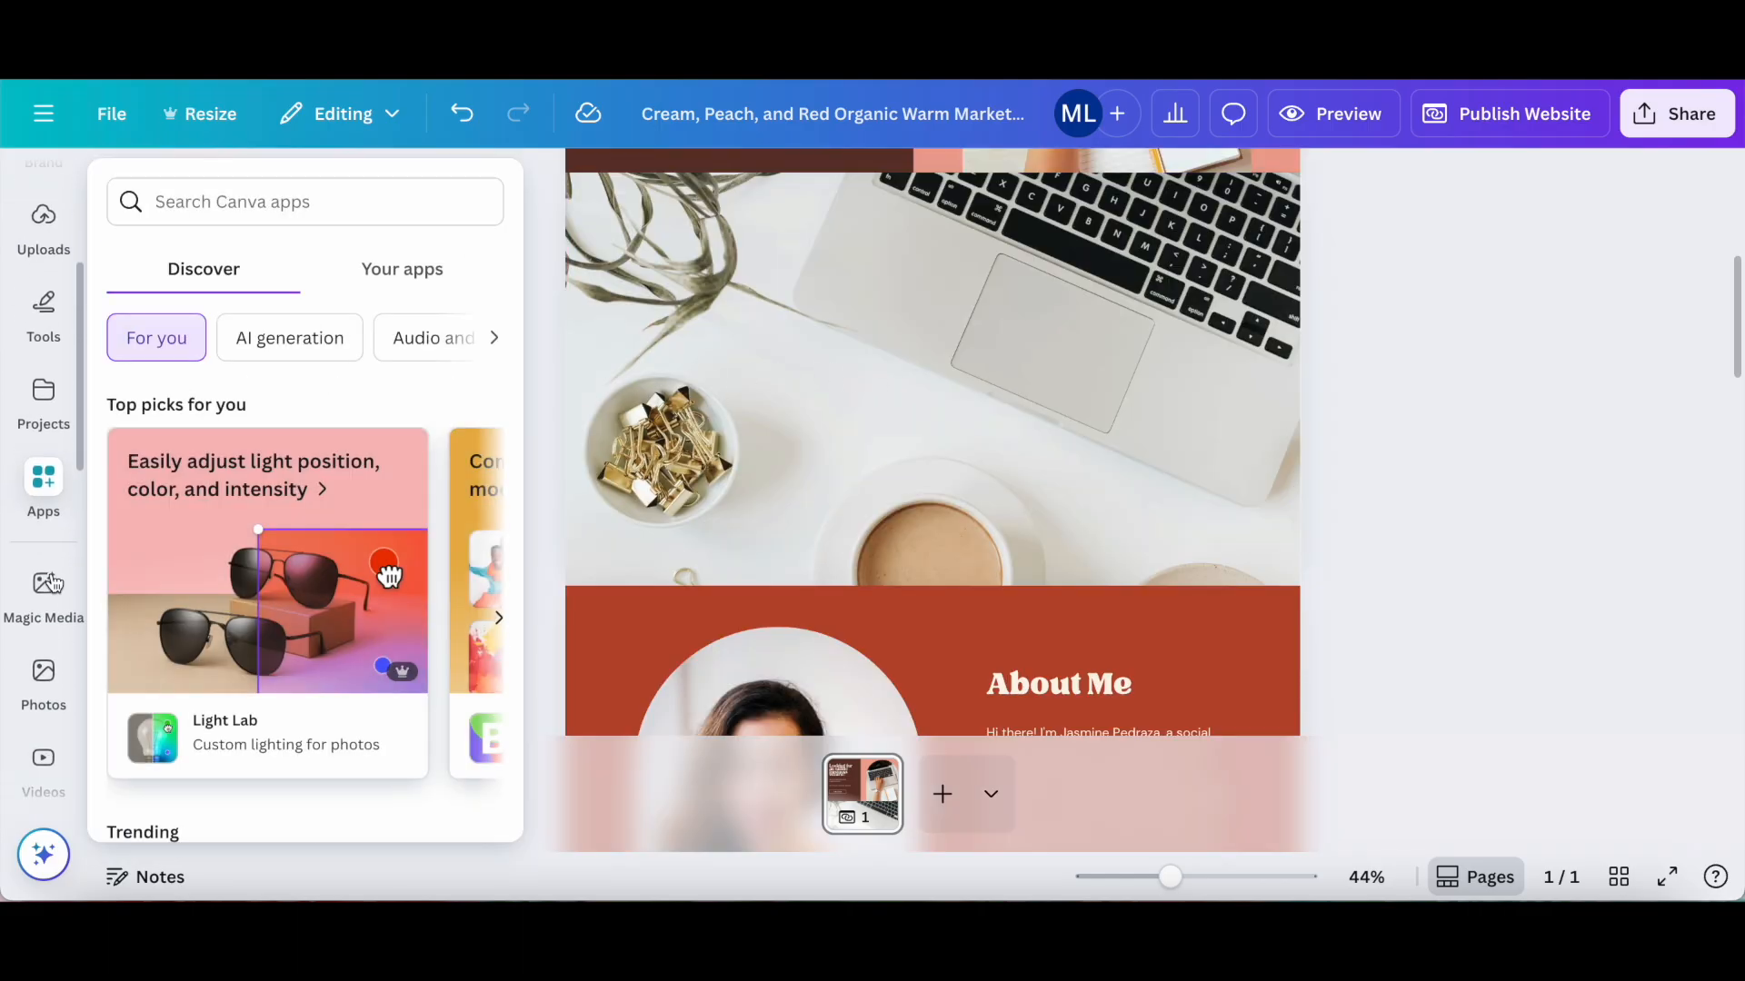
left_click(44, 518)
left_click(46, 614)
left_click_drag(407, 464, 582, 346)
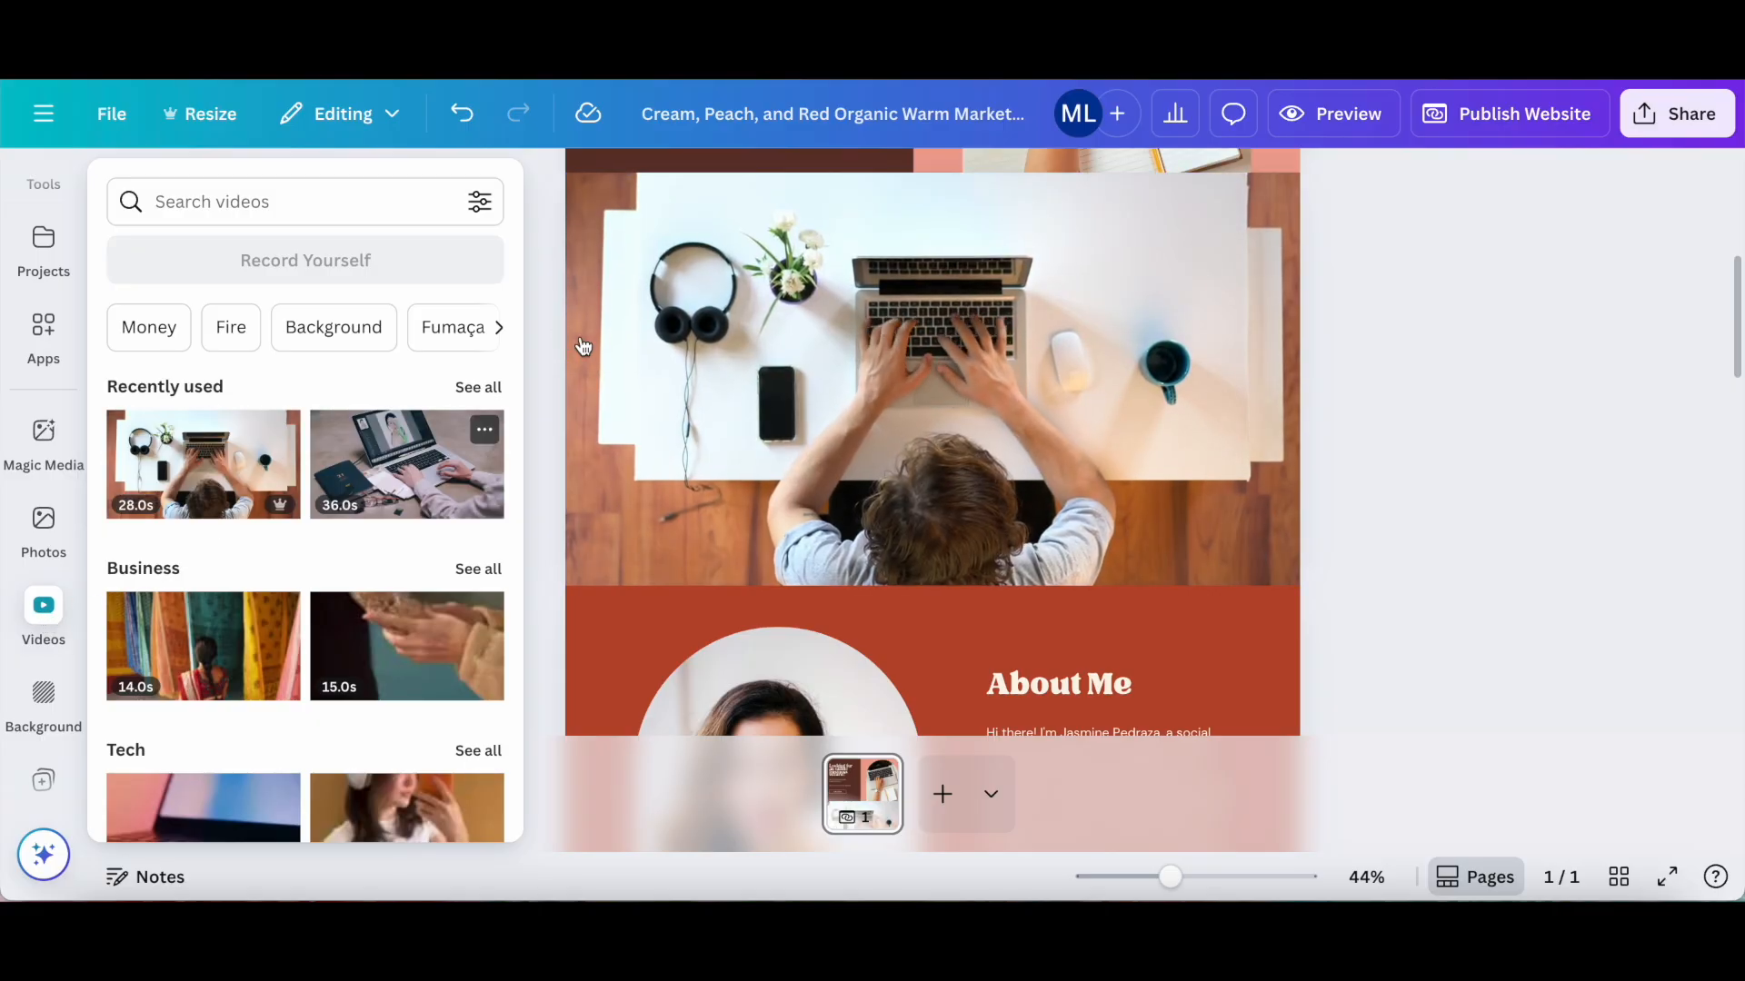
left_click(582, 345)
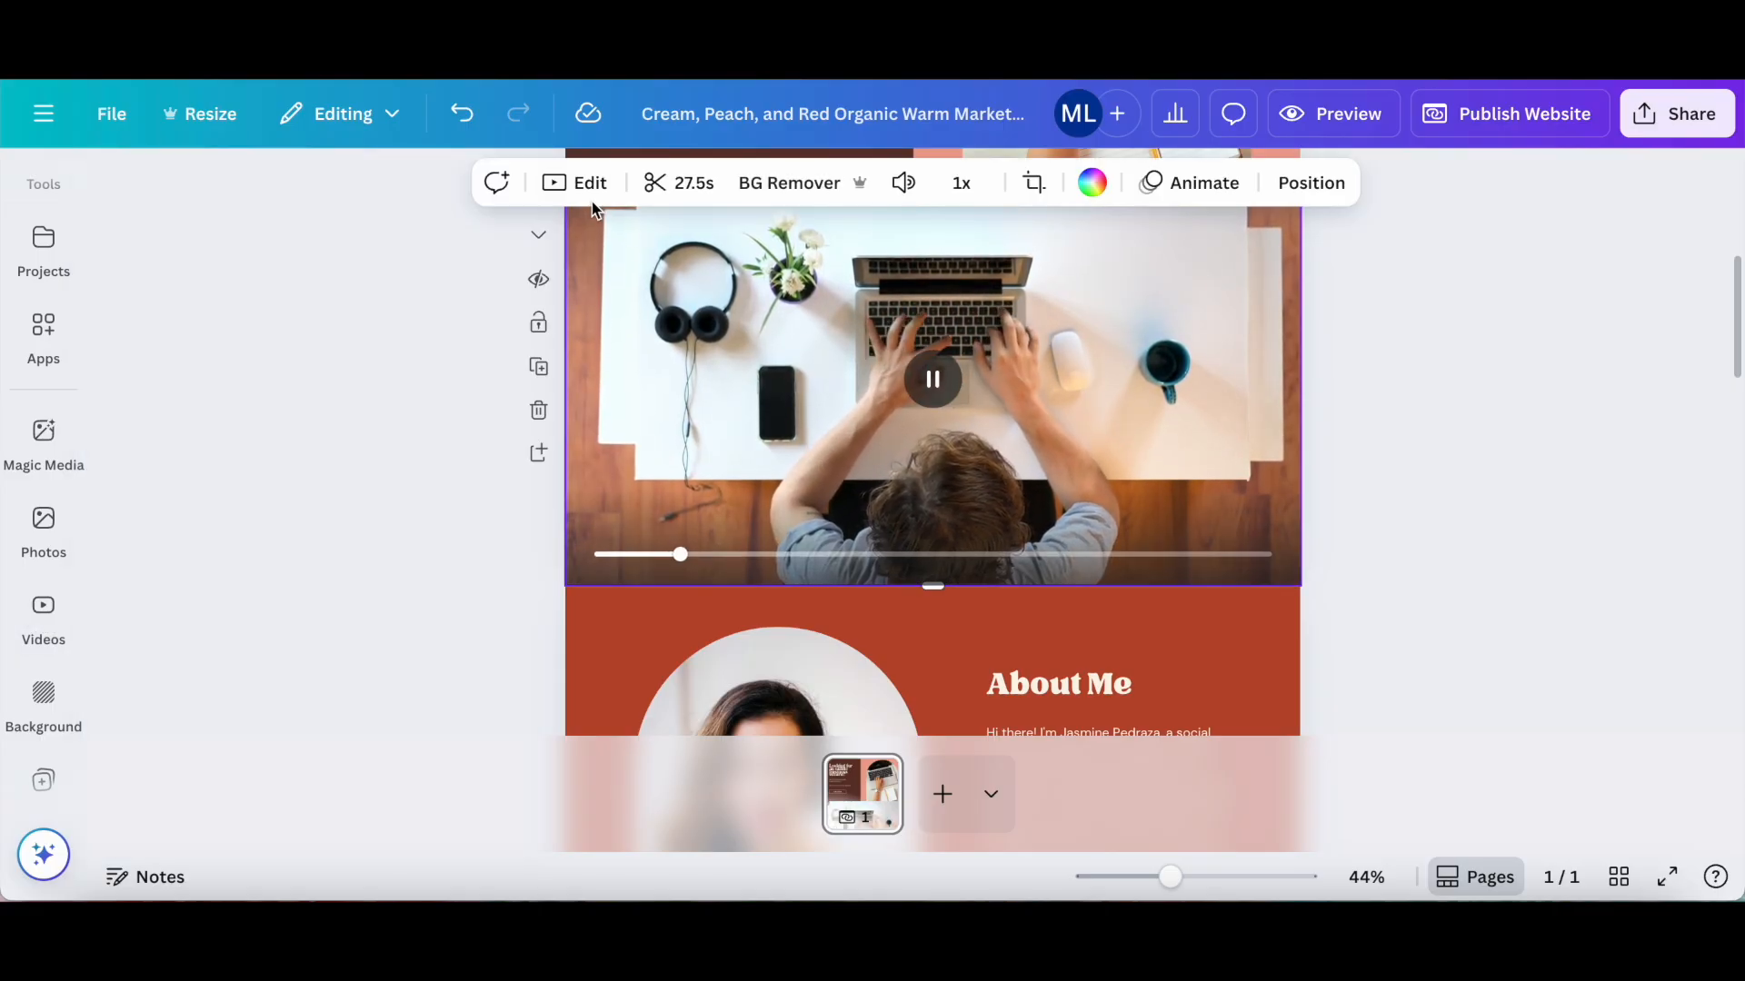
Step: Trim the desk video in the second section to 15.0 seconds
left_click(655, 184)
left_click_drag(1647, 183, 1066, 224)
Step: Replace the About Me portrait with the uploaded photo of the seated woman in a floral top and reposition it within the arch
scroll(444, 536, "down", 3)
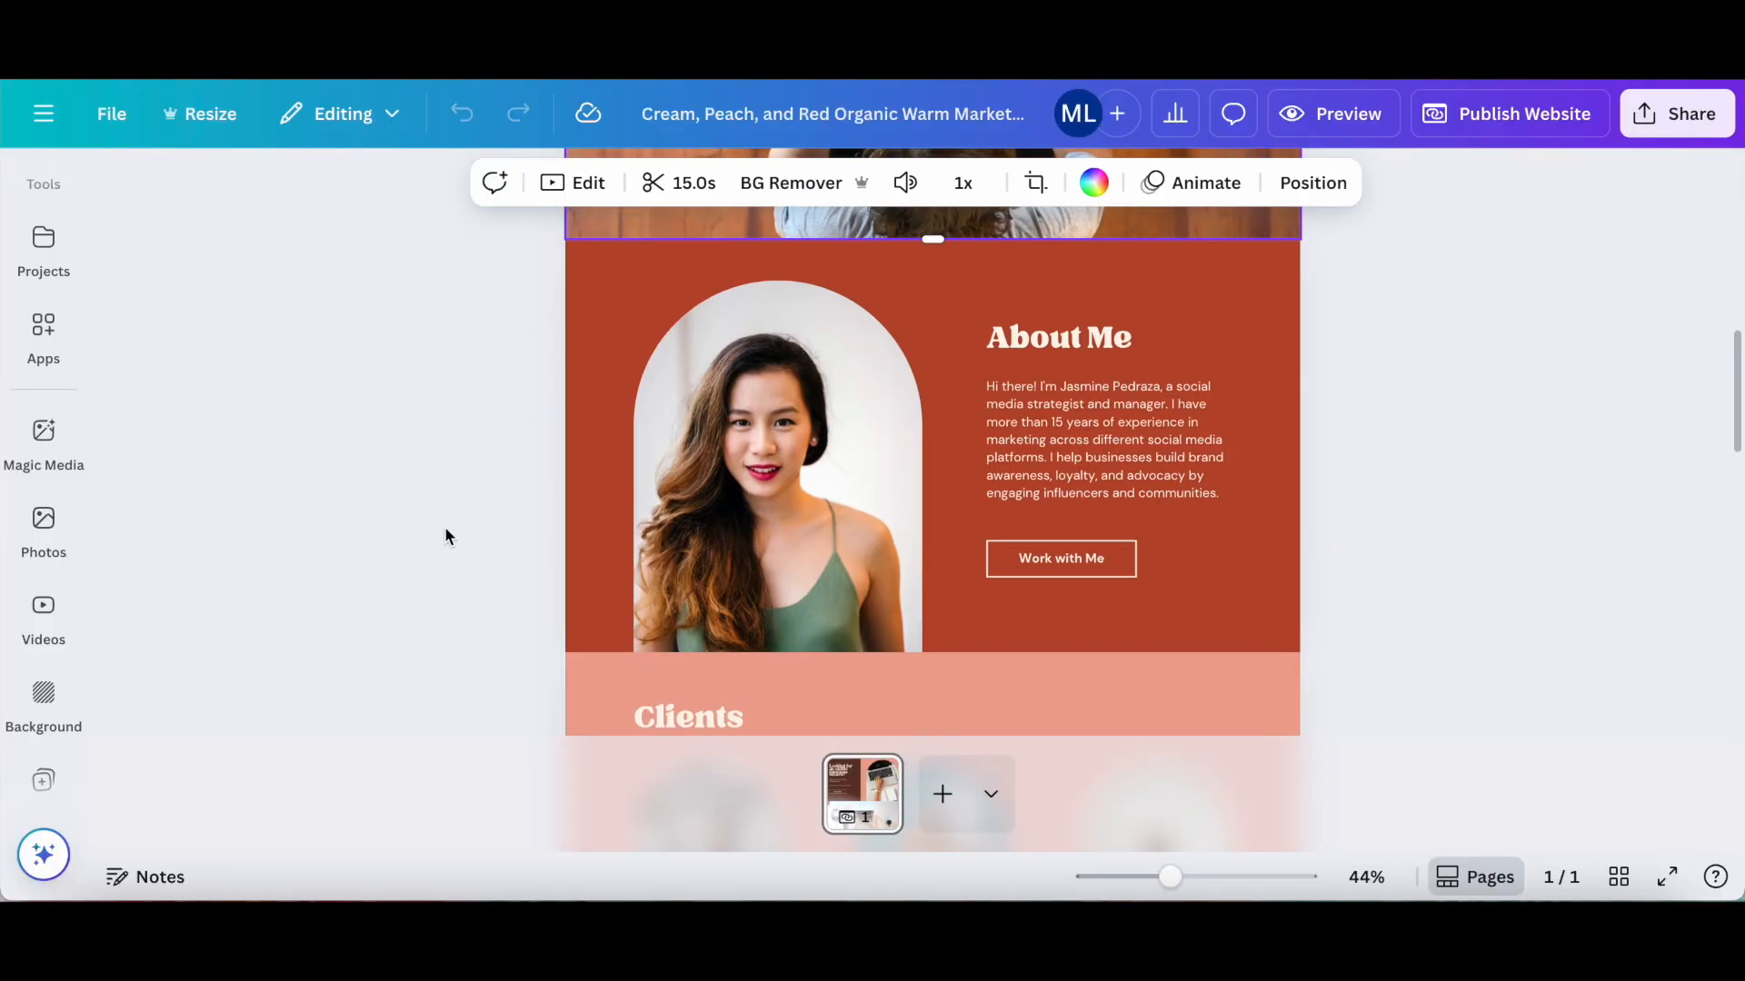
left_click(736, 468)
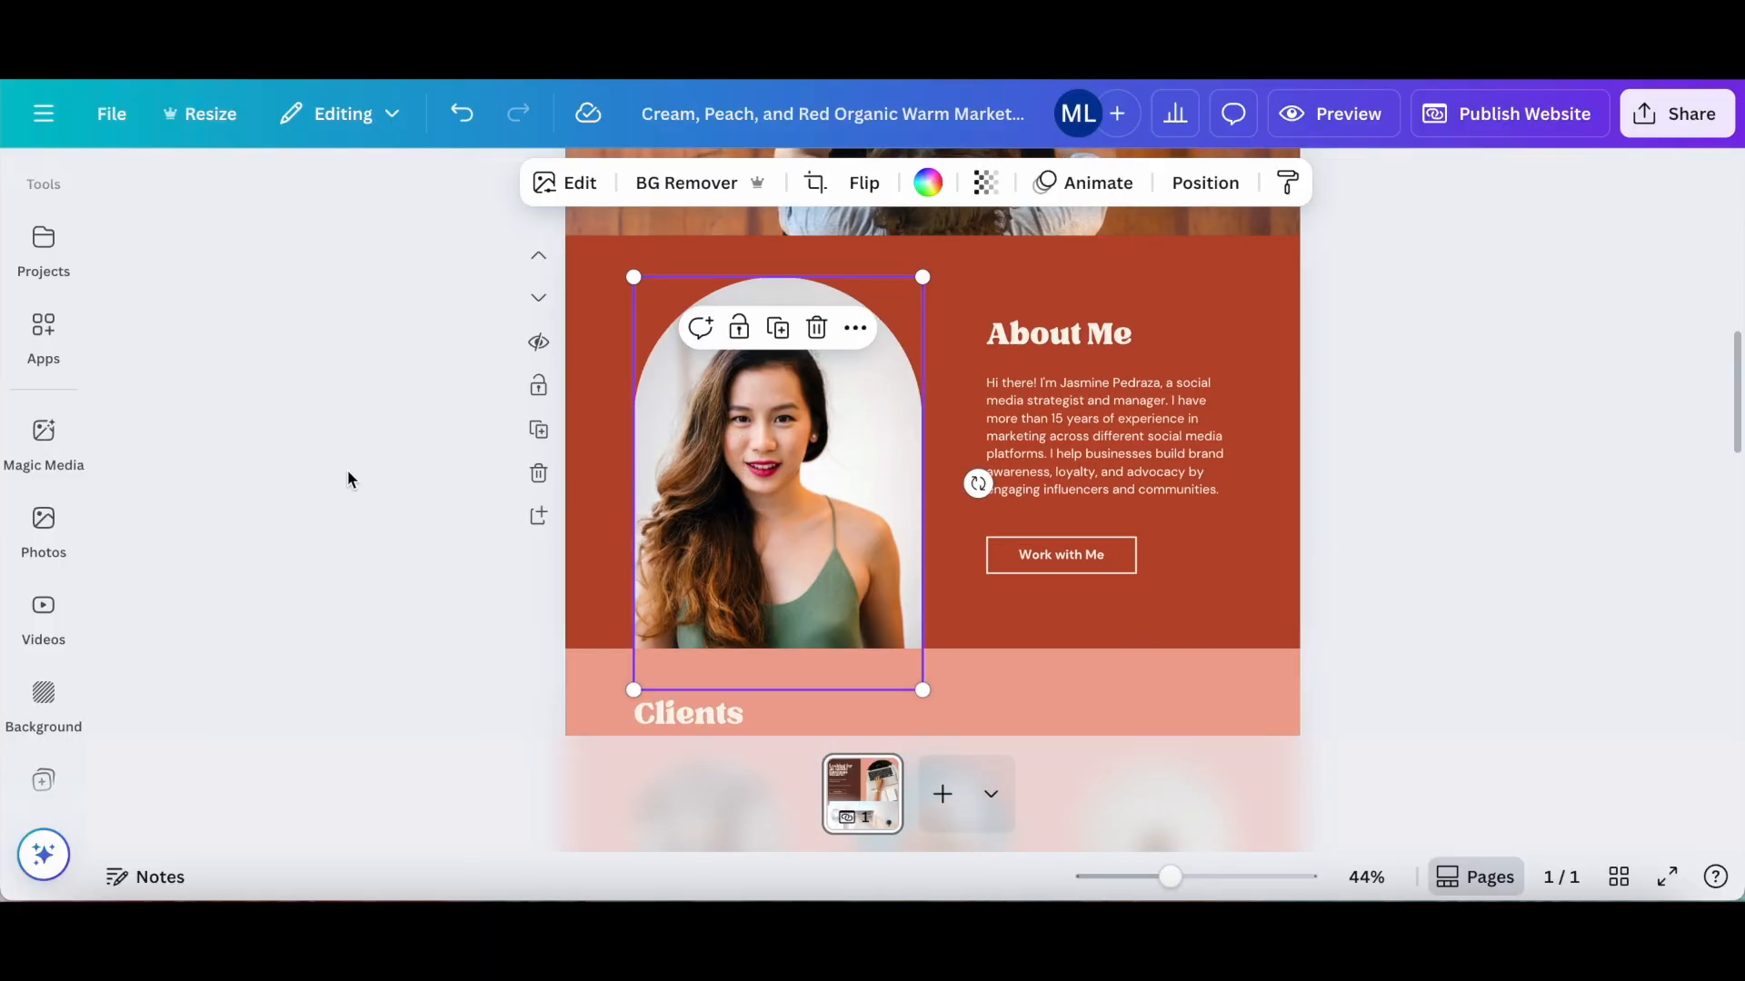
left_click(44, 459)
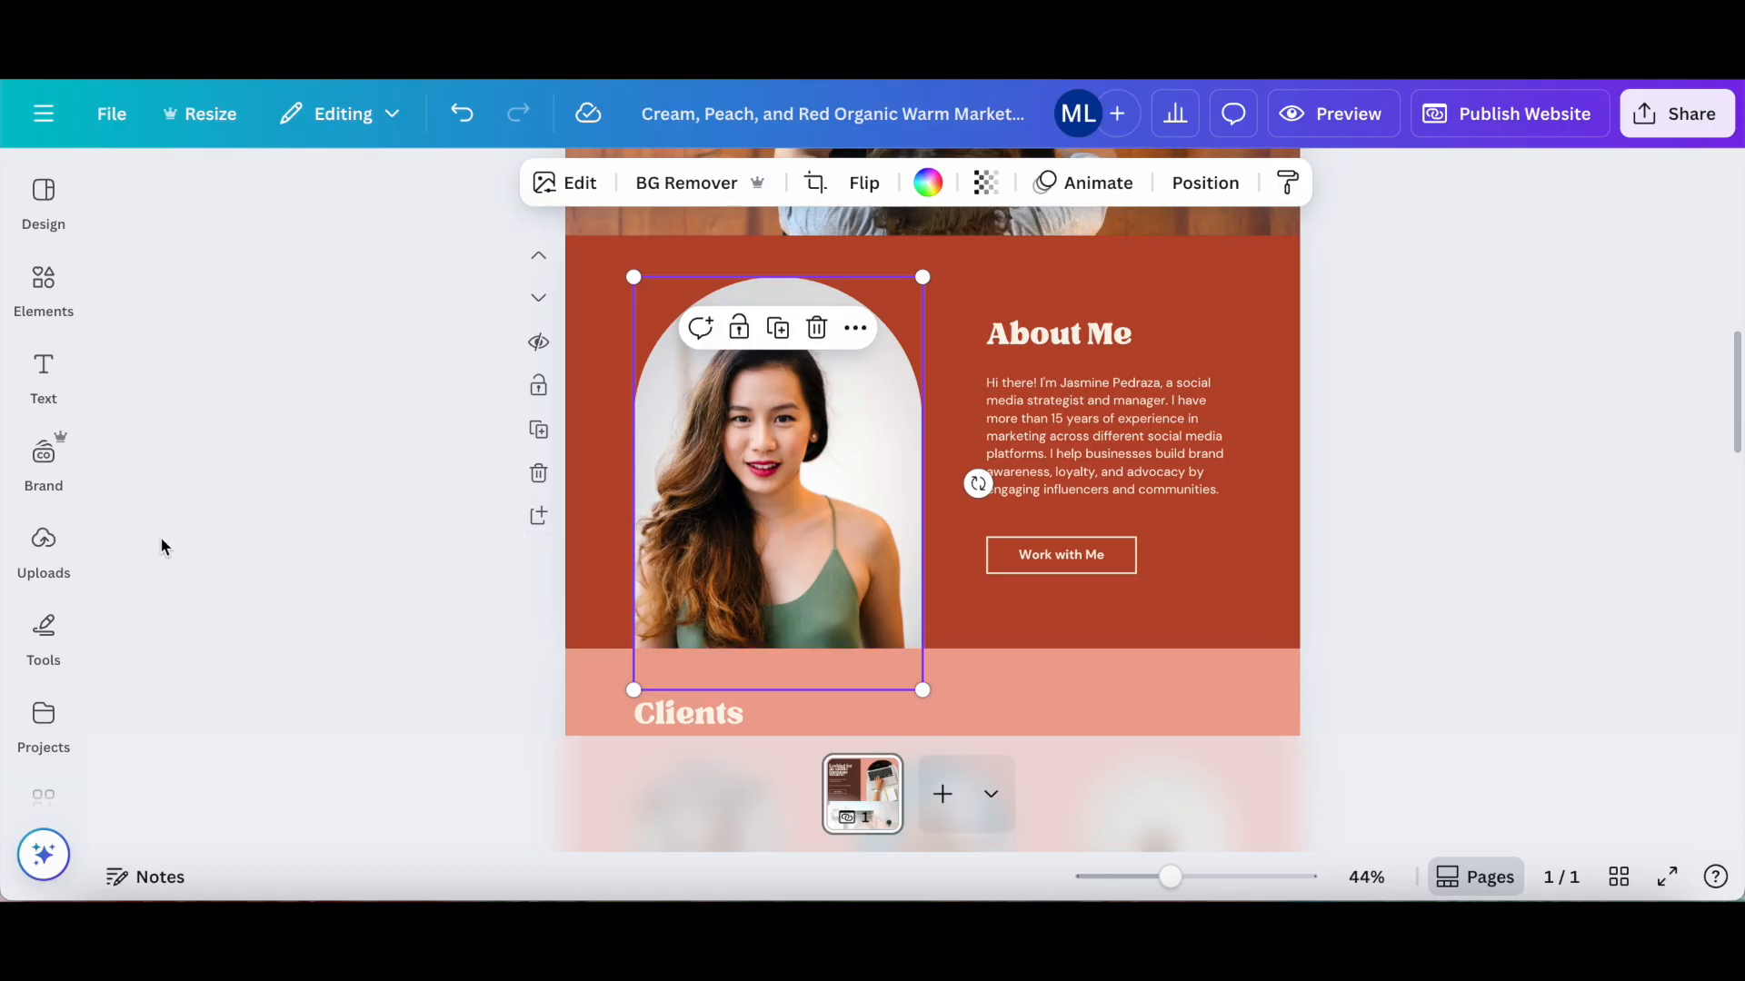
left_click(43, 556)
left_click_drag(141, 569, 788, 509)
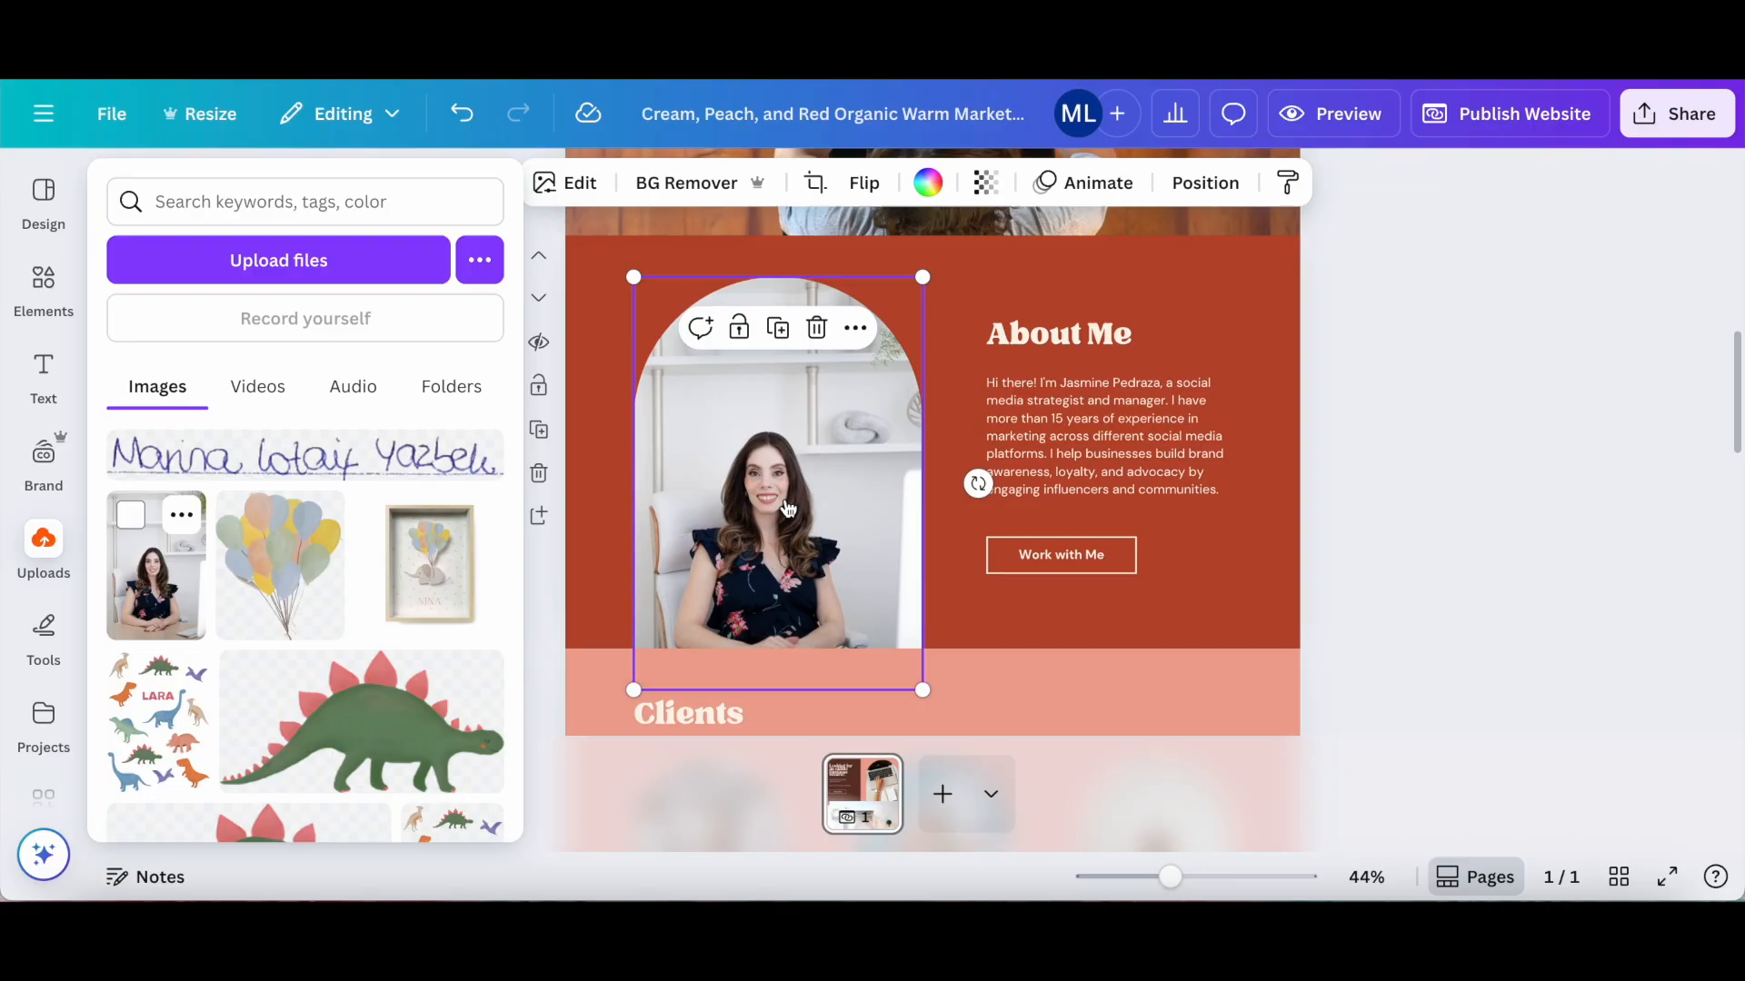
double_click(787, 508)
left_click_drag(786, 514, 783, 454)
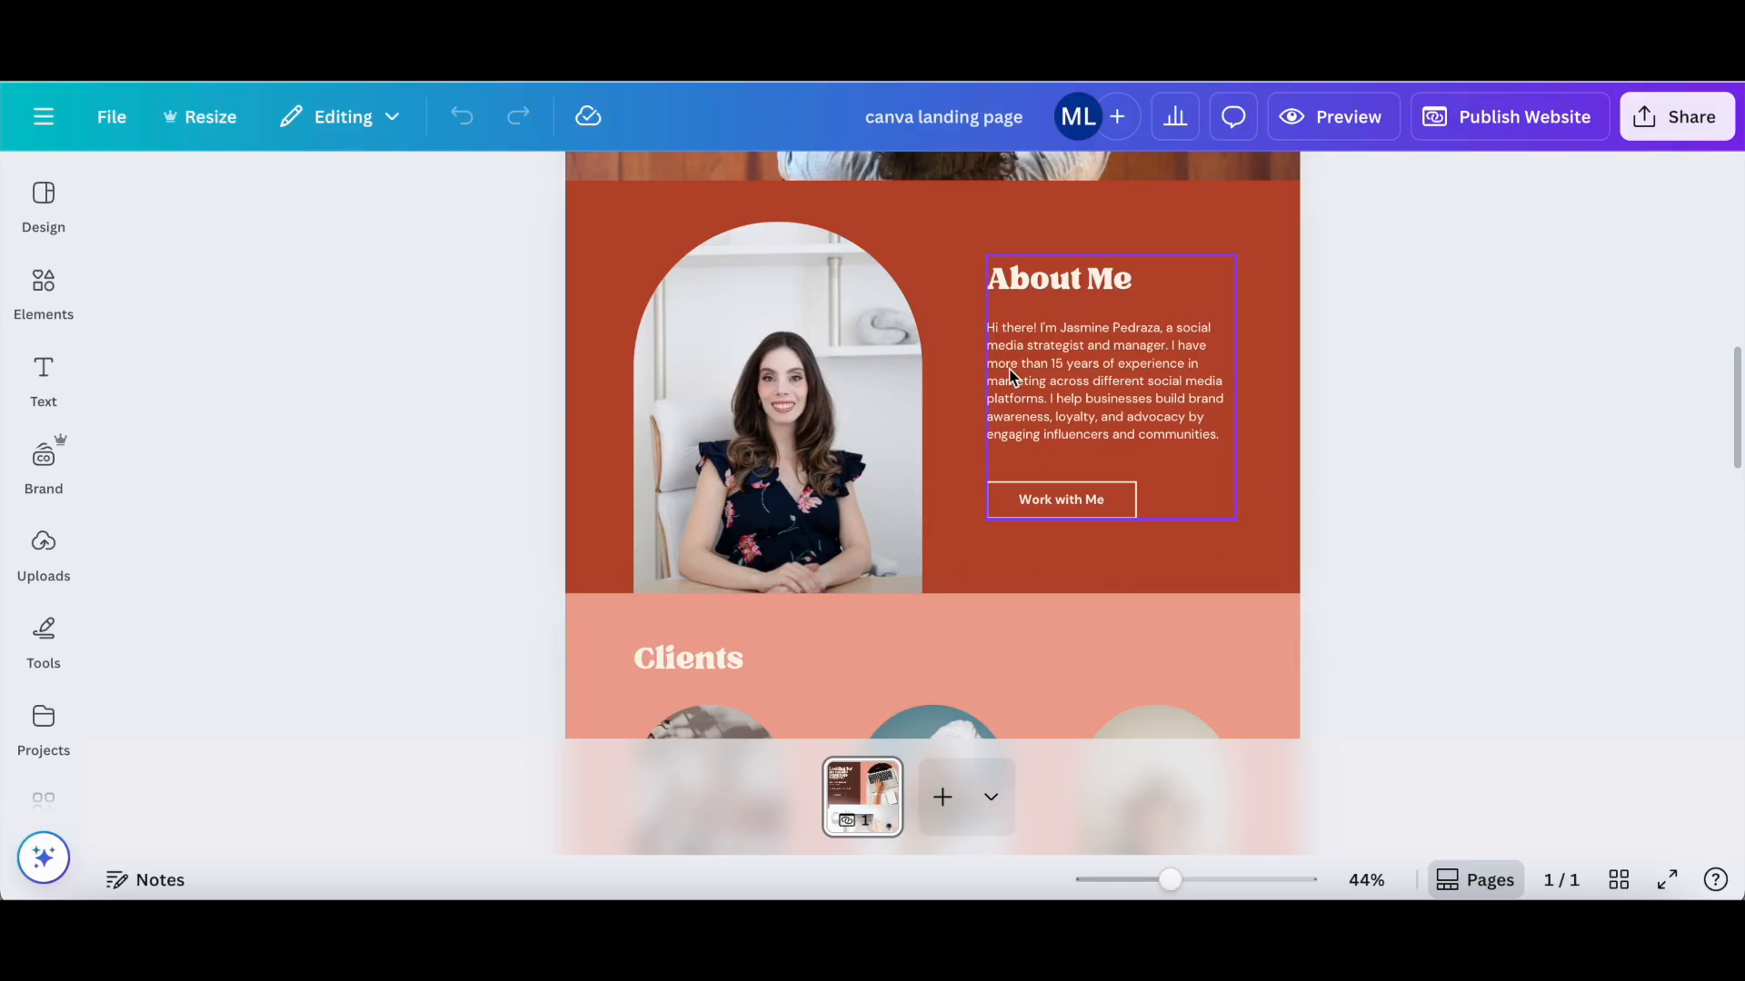
Step: Add an orange right-pointing arrow sticker, shrink it and place it beside the Work with Me button, pointing at it
left_click(57, 285)
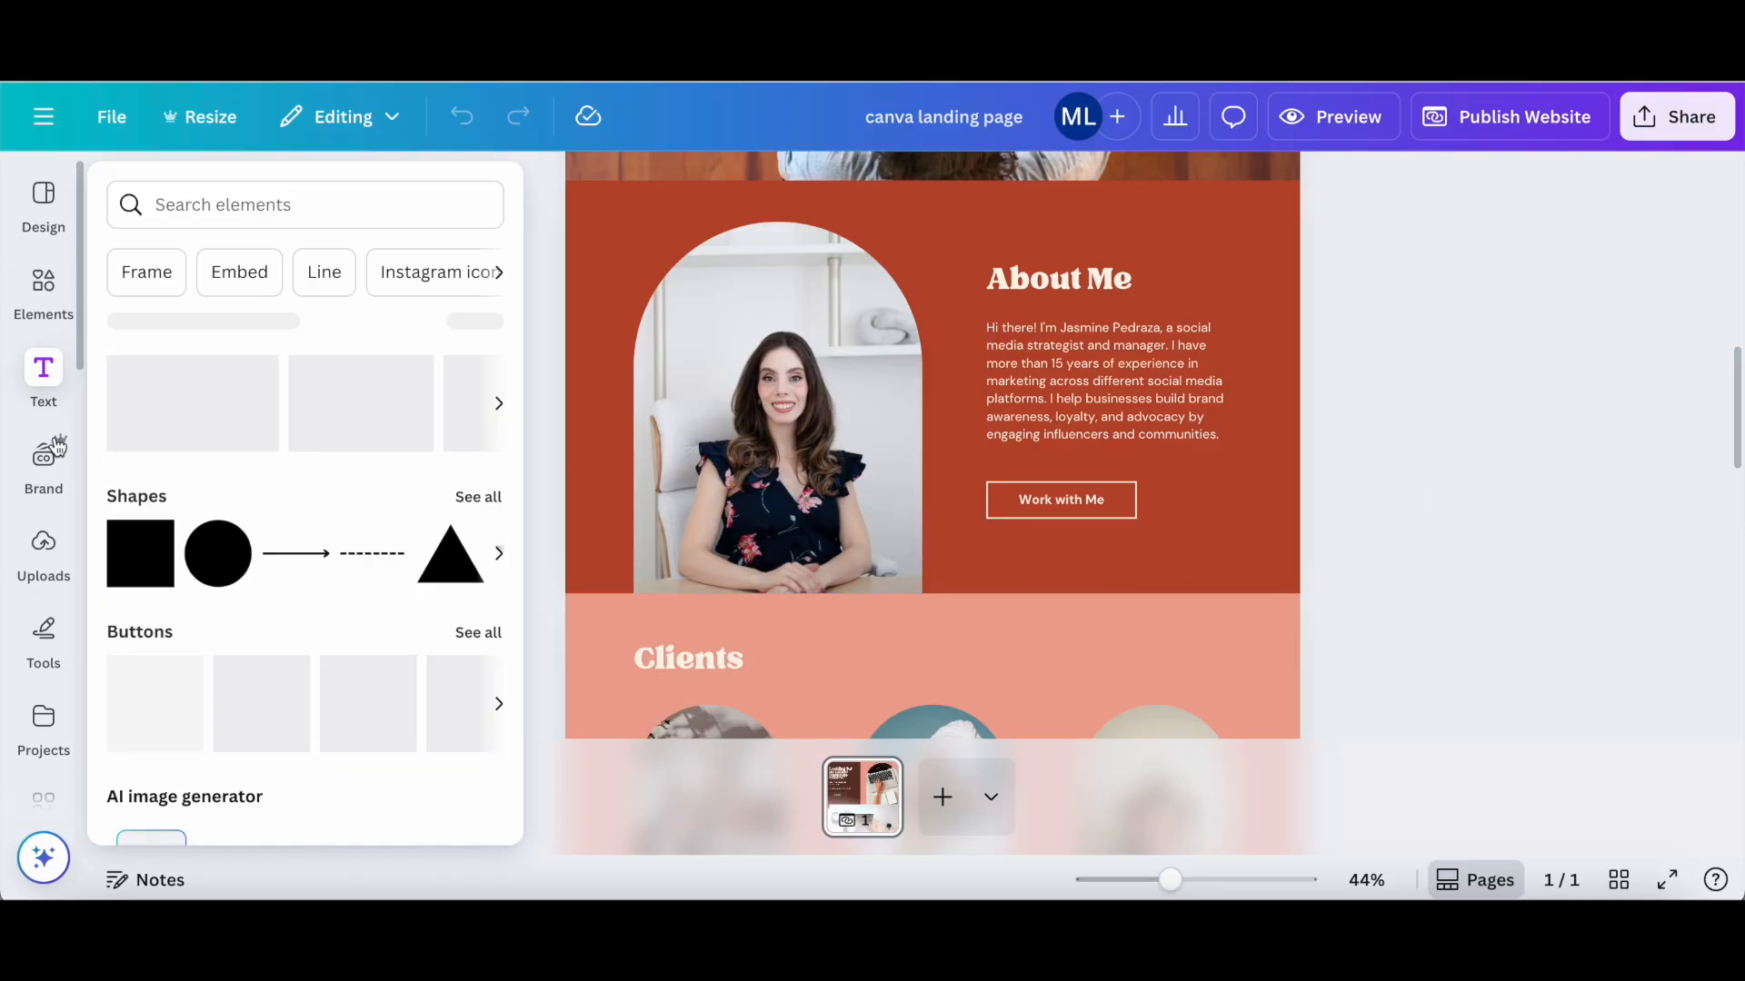
left_click(50, 318)
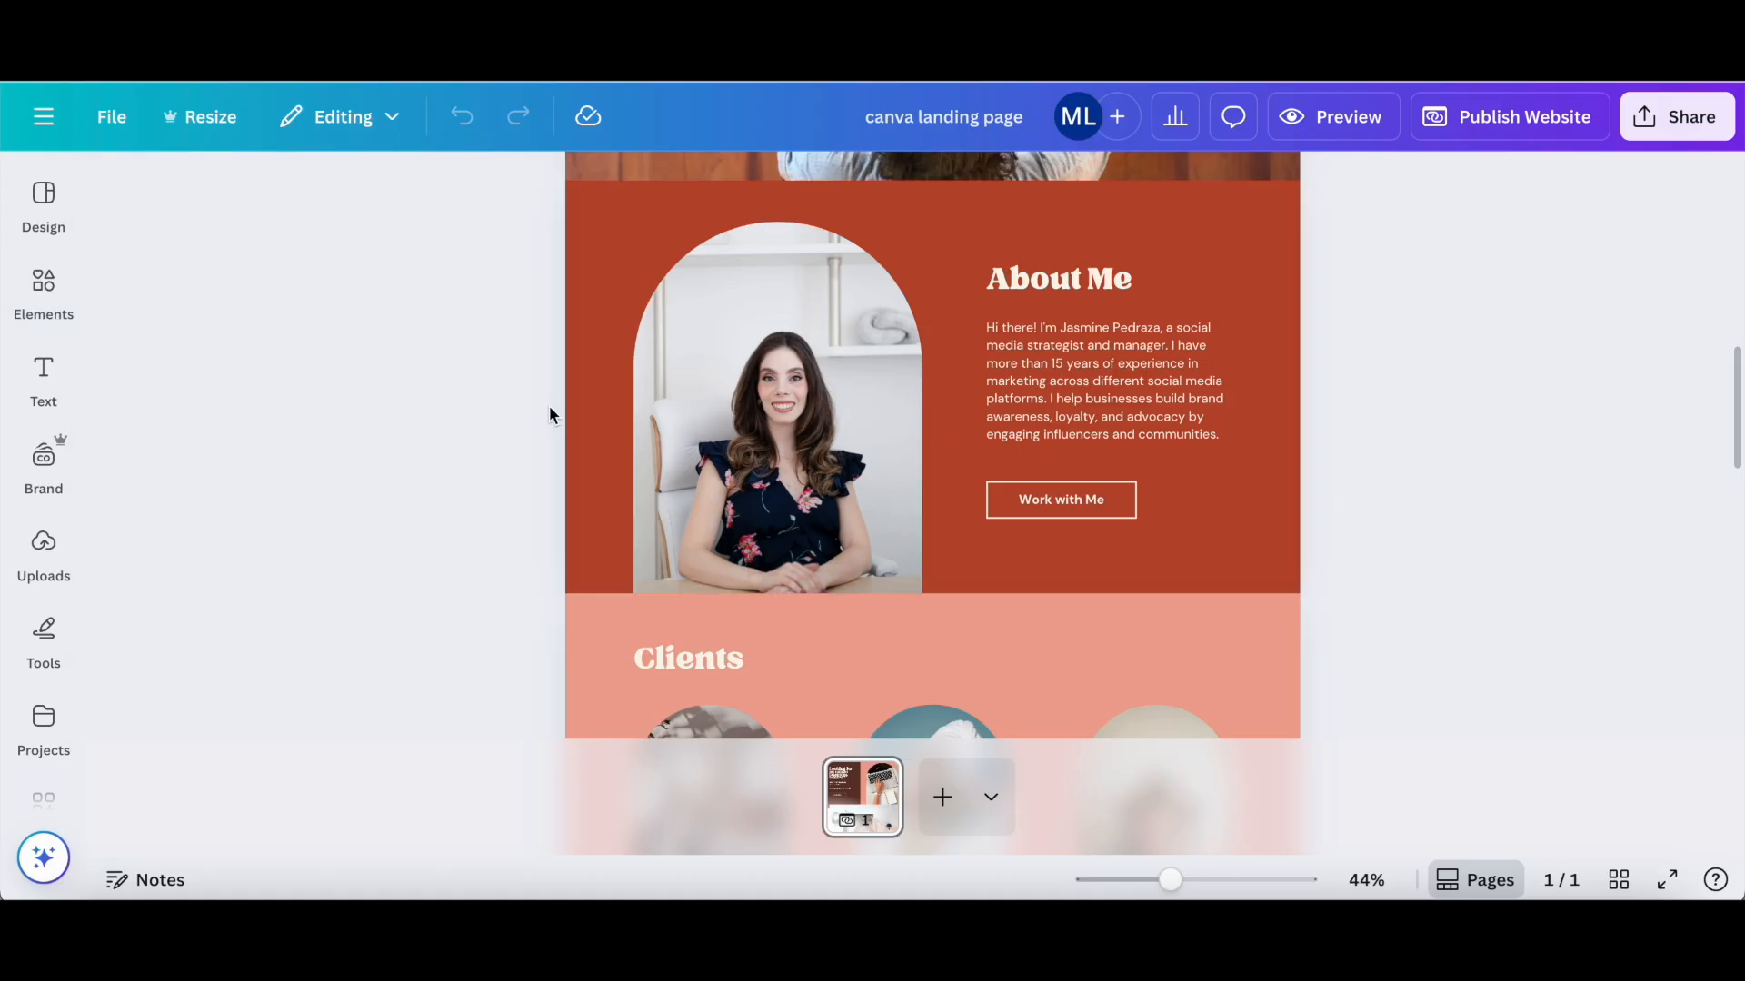
mouse_move(20, 289)
scroll(360, 435, "down", 10)
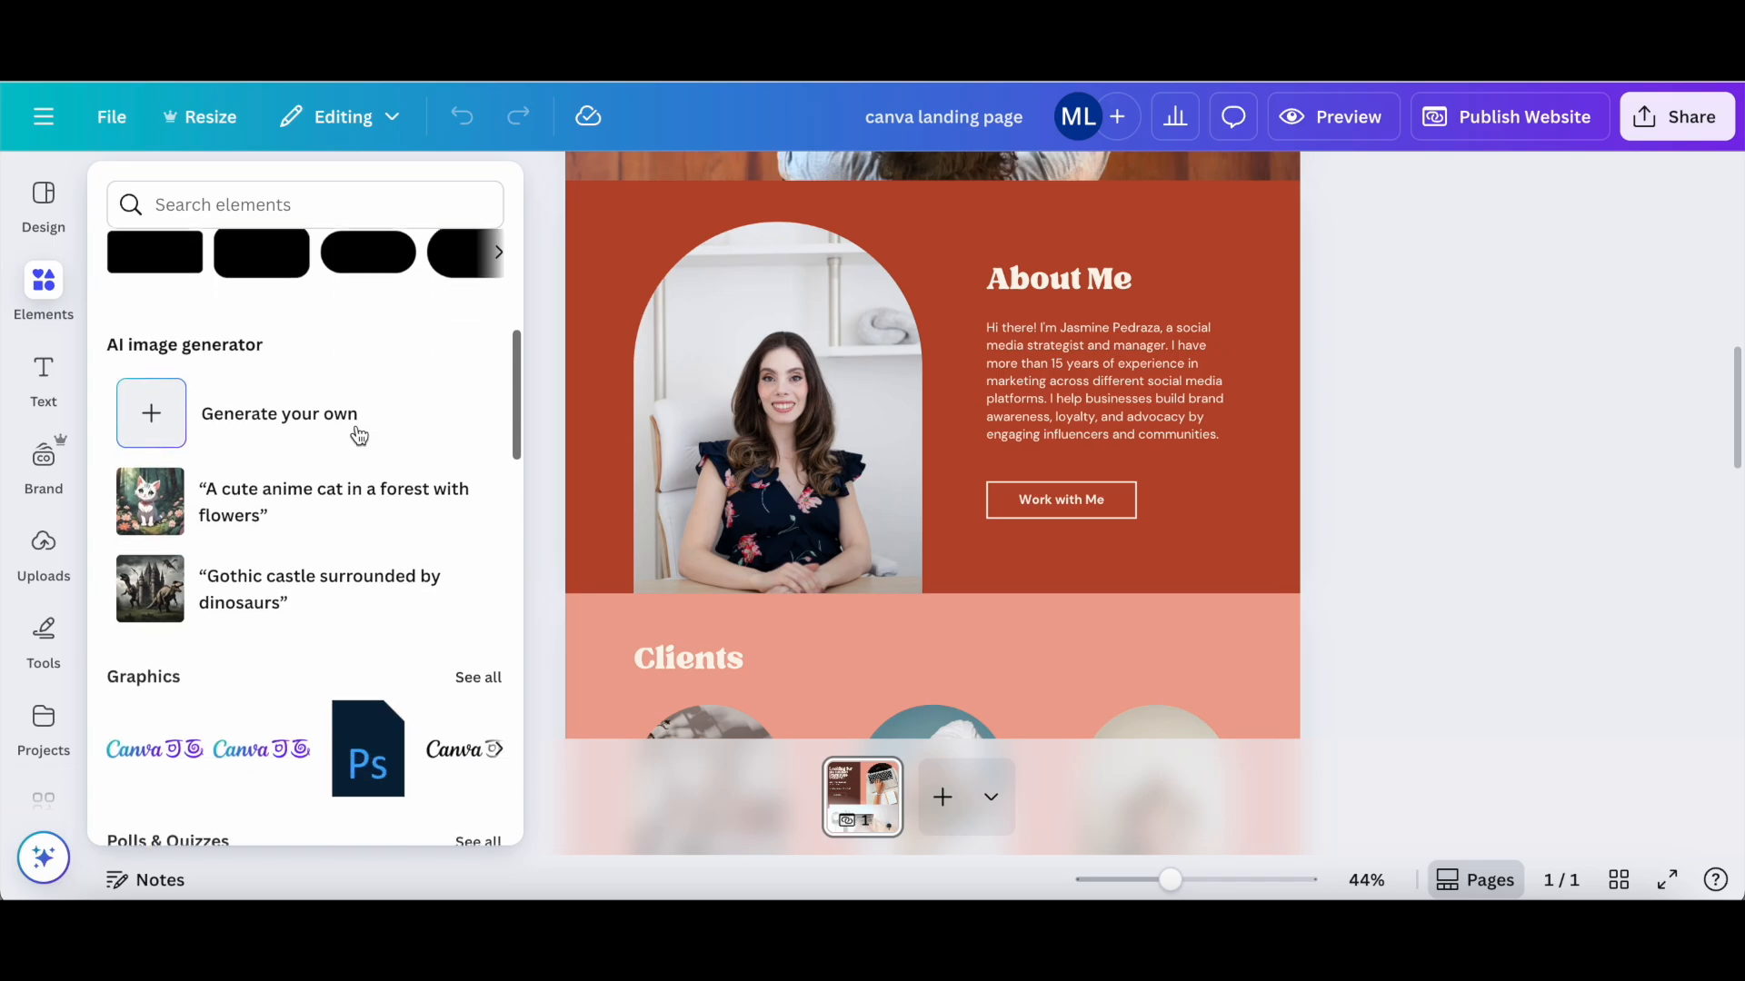
left_click_drag(361, 404, 723, 482)
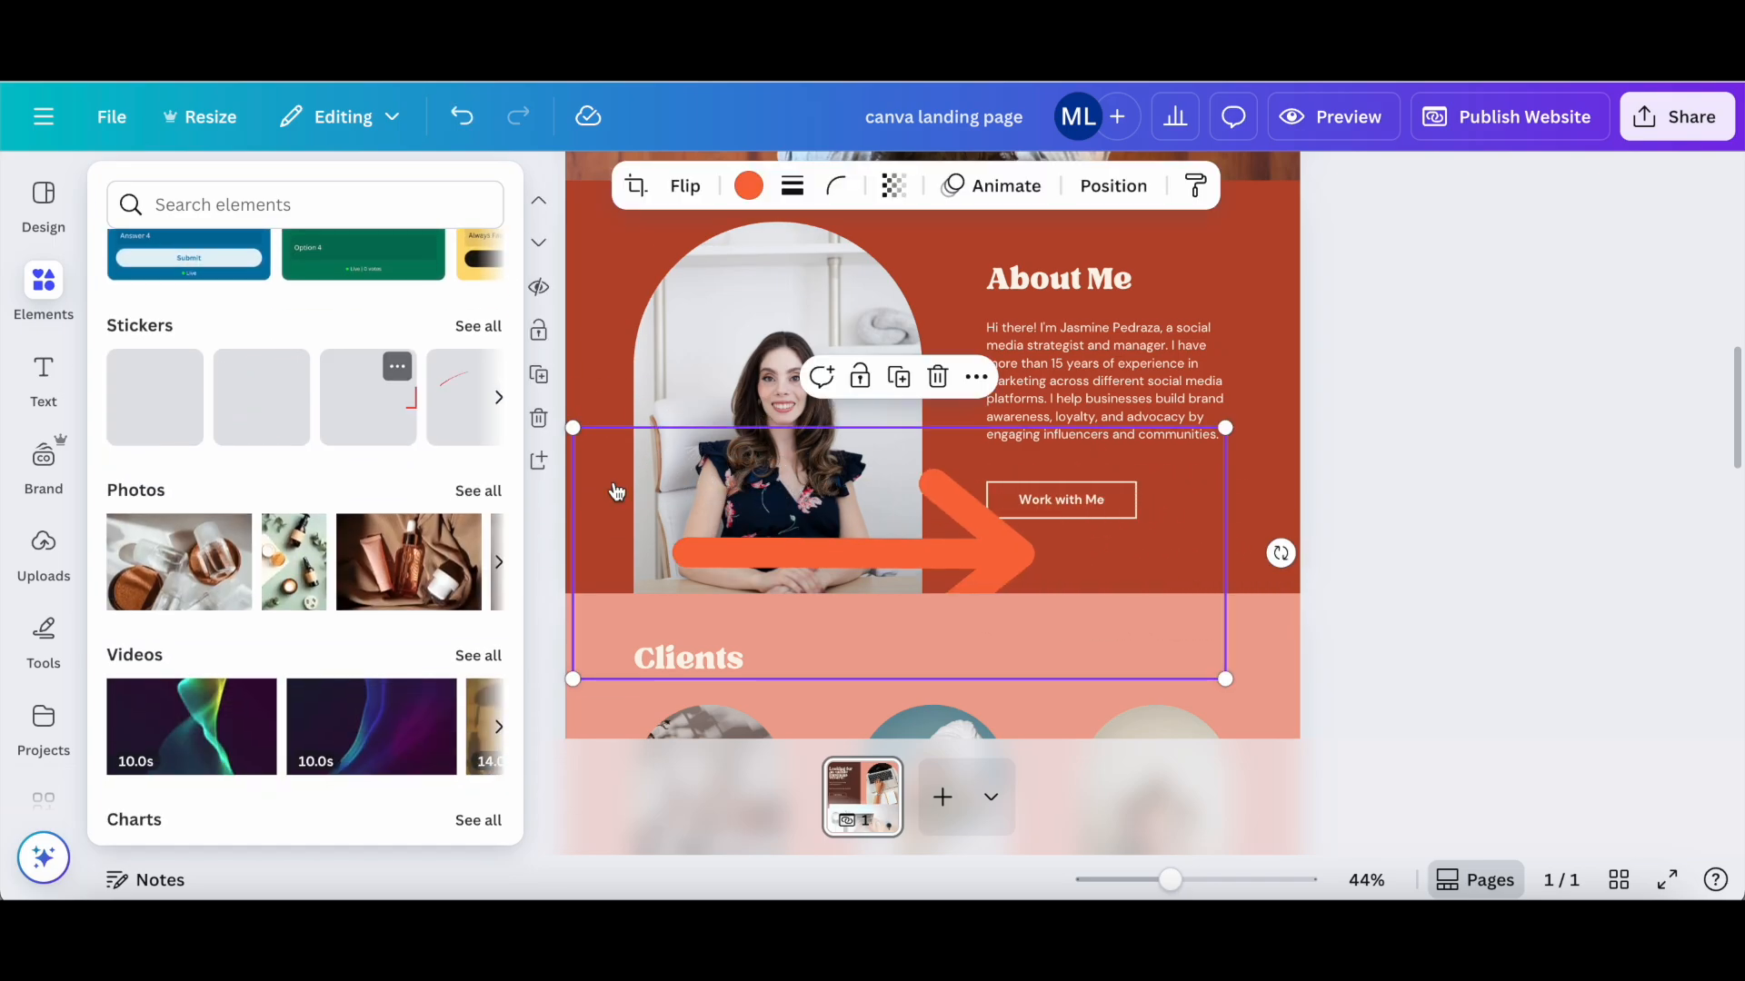
left_click_drag(1225, 431, 980, 484)
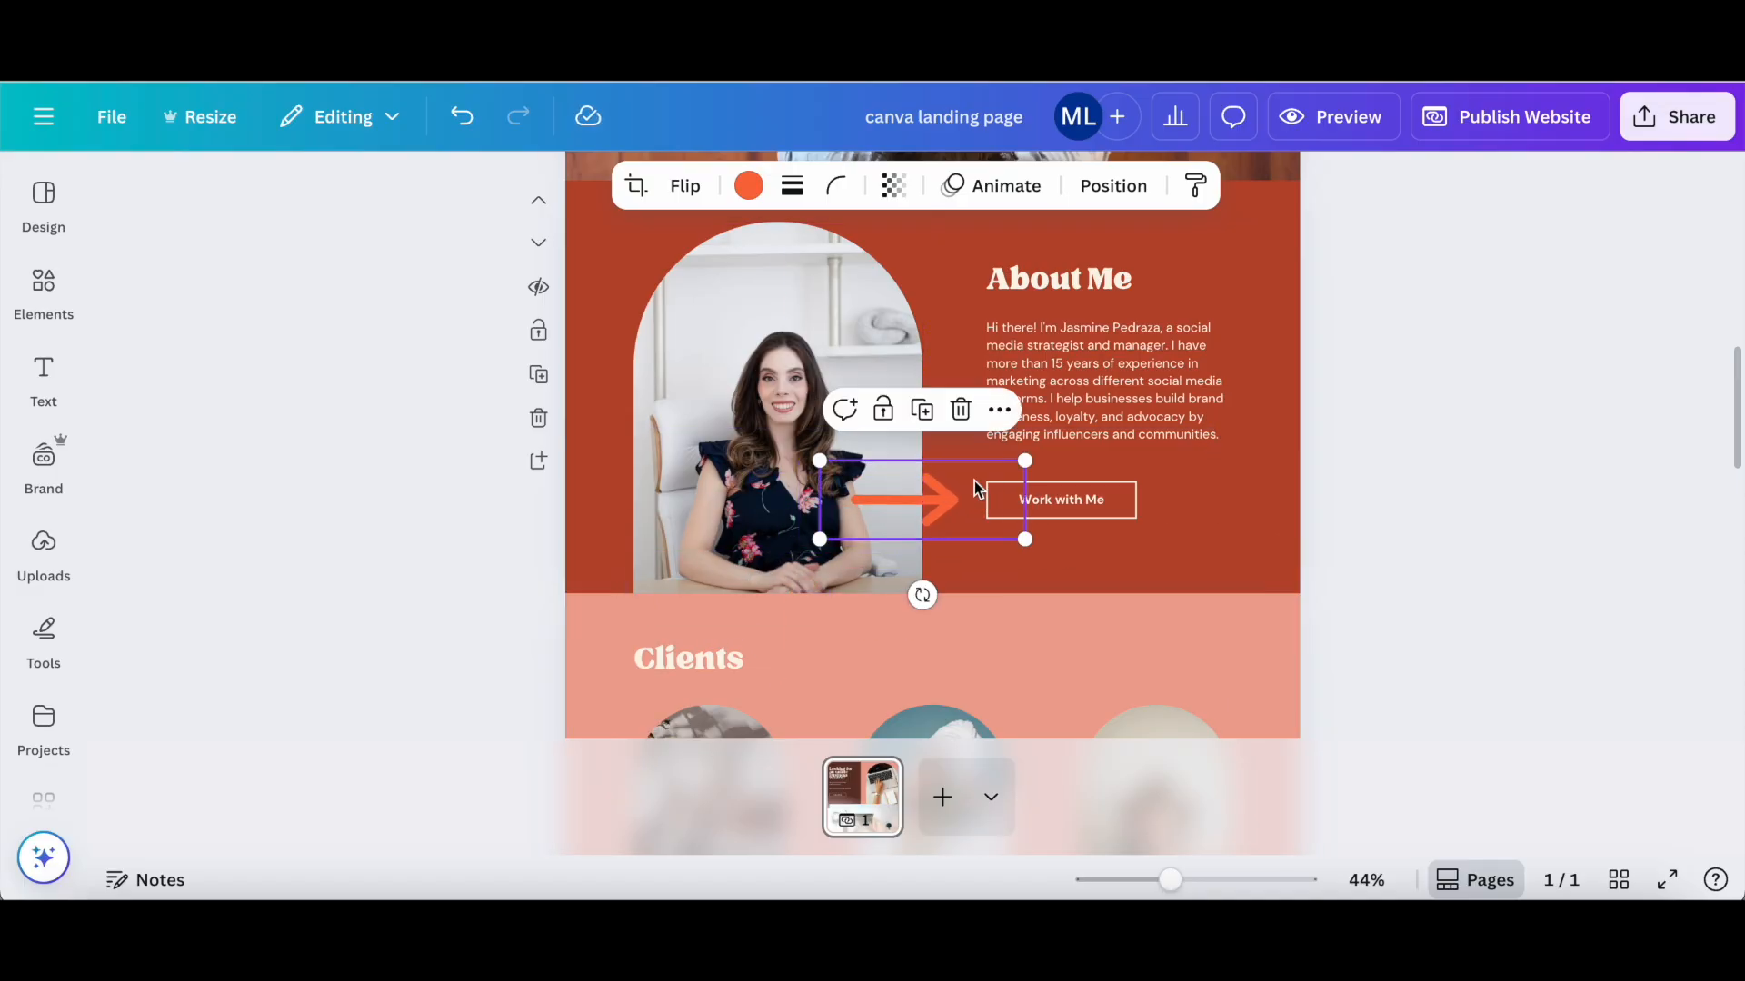
left_click(1486, 530)
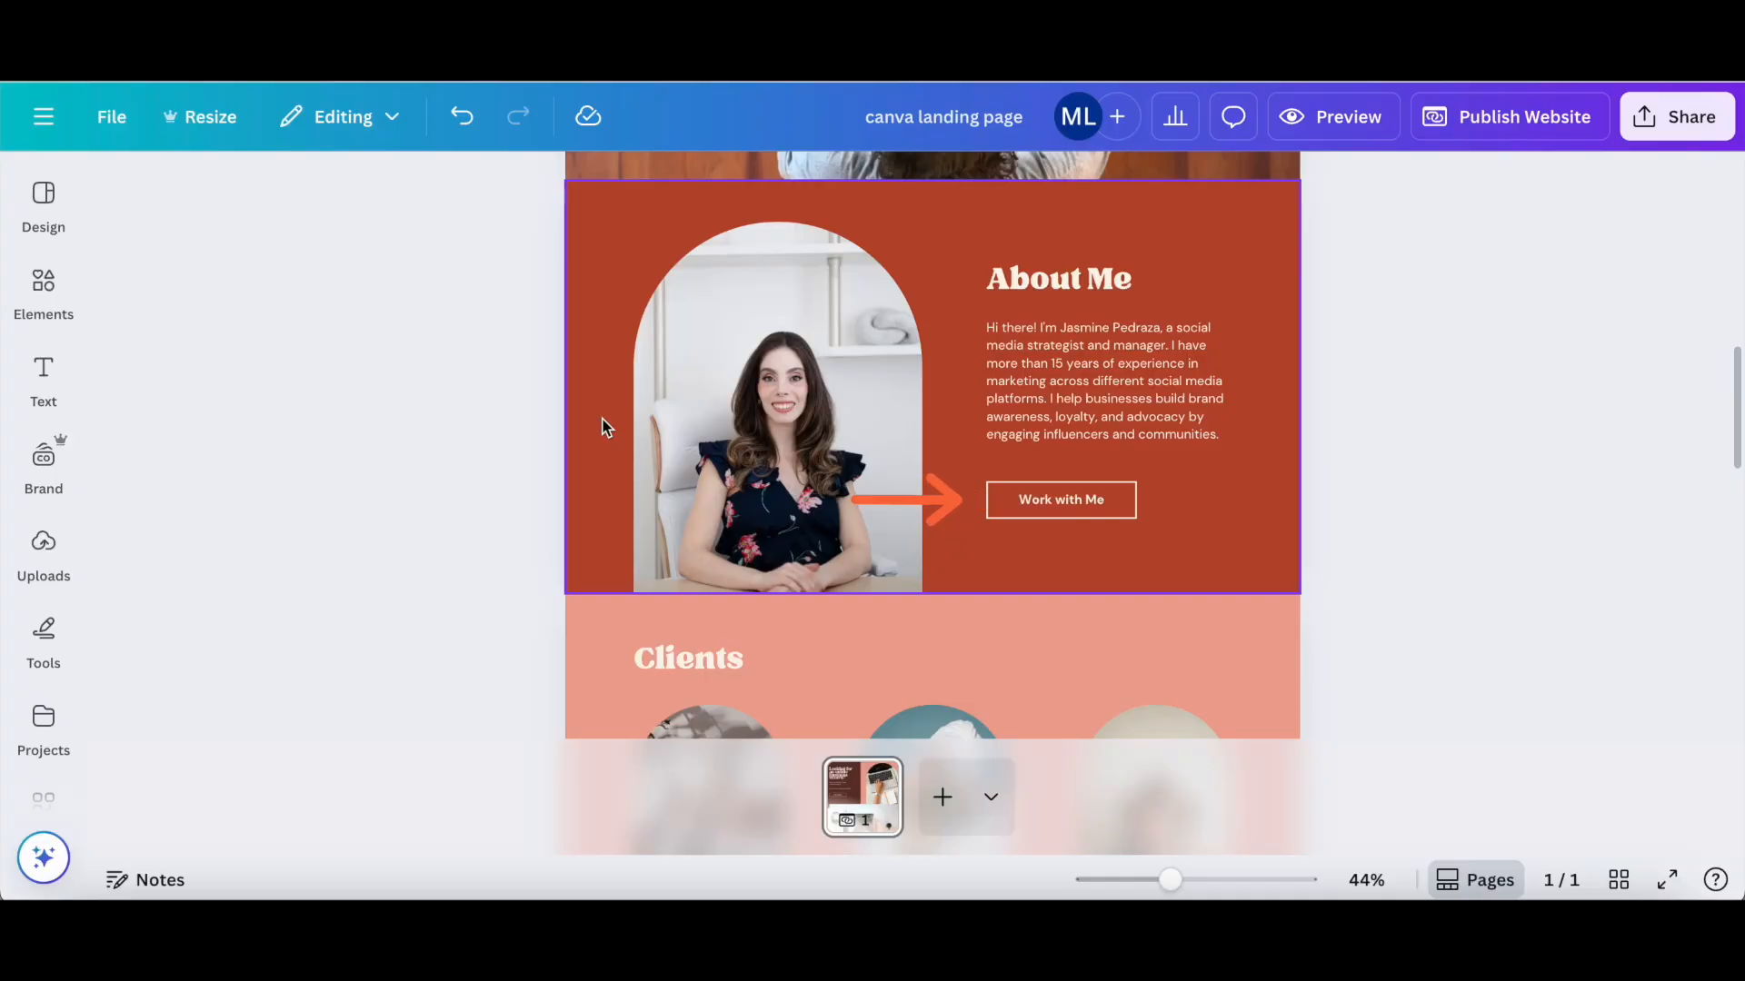
Step: Move the Clients section down one position and back up
scroll(596, 420, "down", 5)
scroll(594, 419, "up", 1)
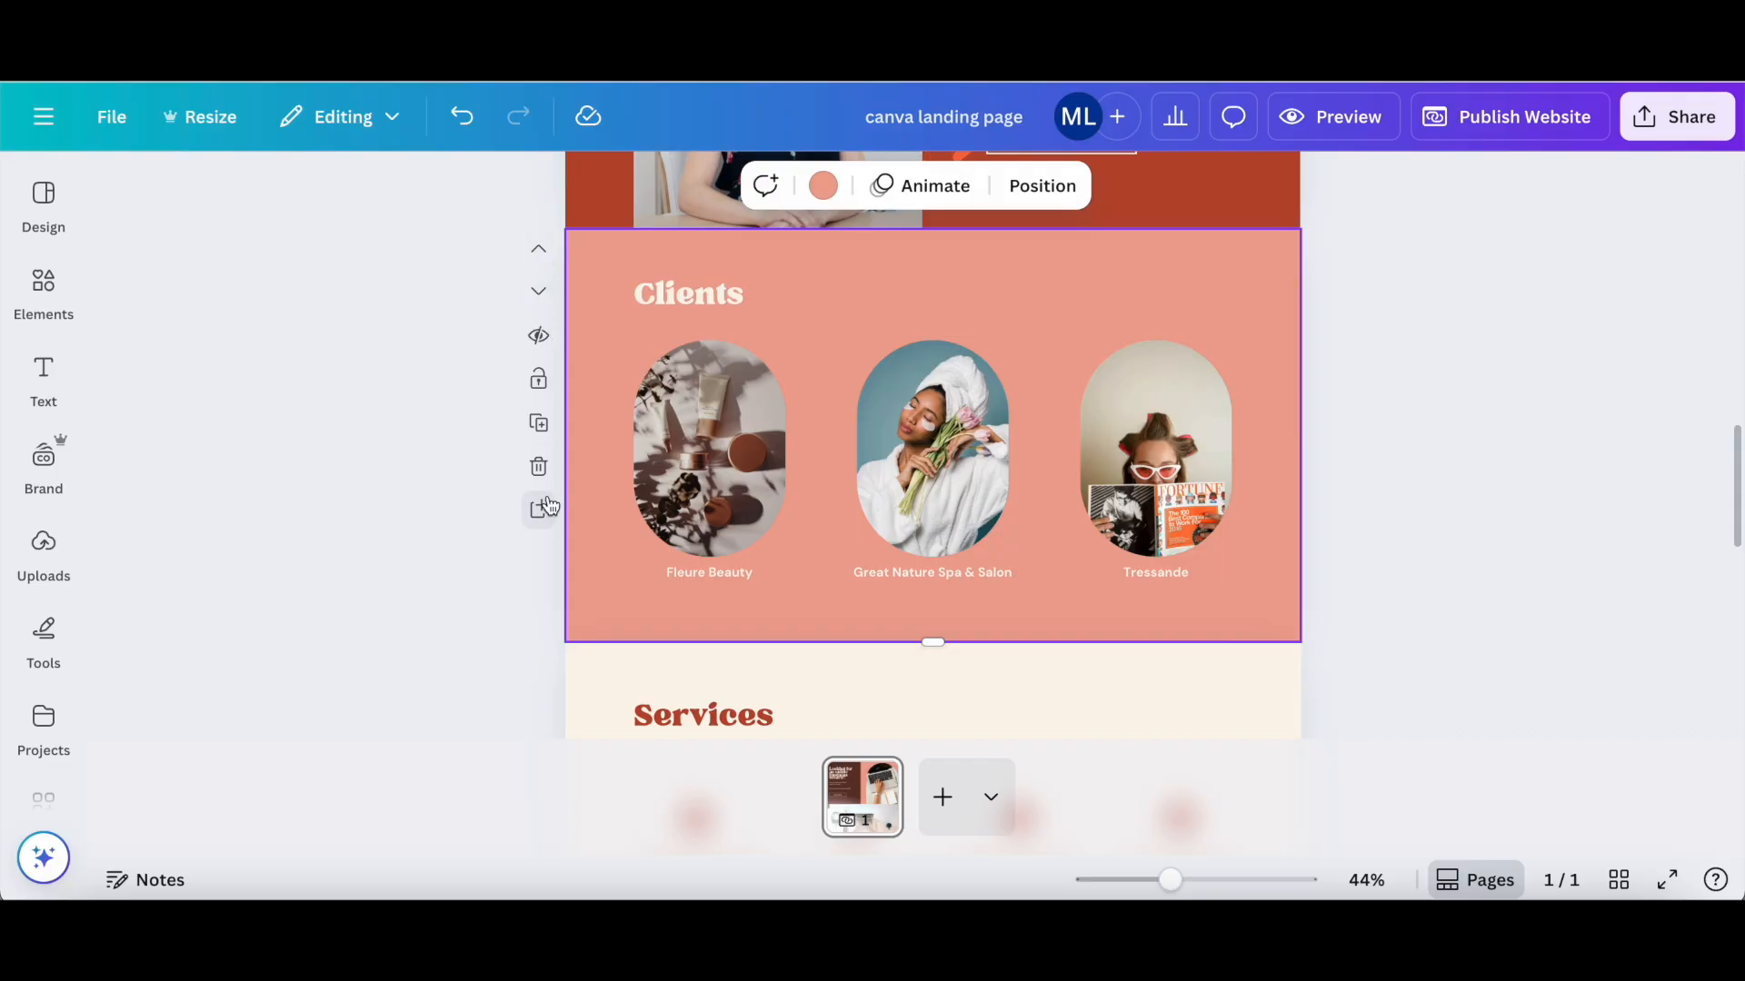
left_click(542, 298)
left_click(539, 254)
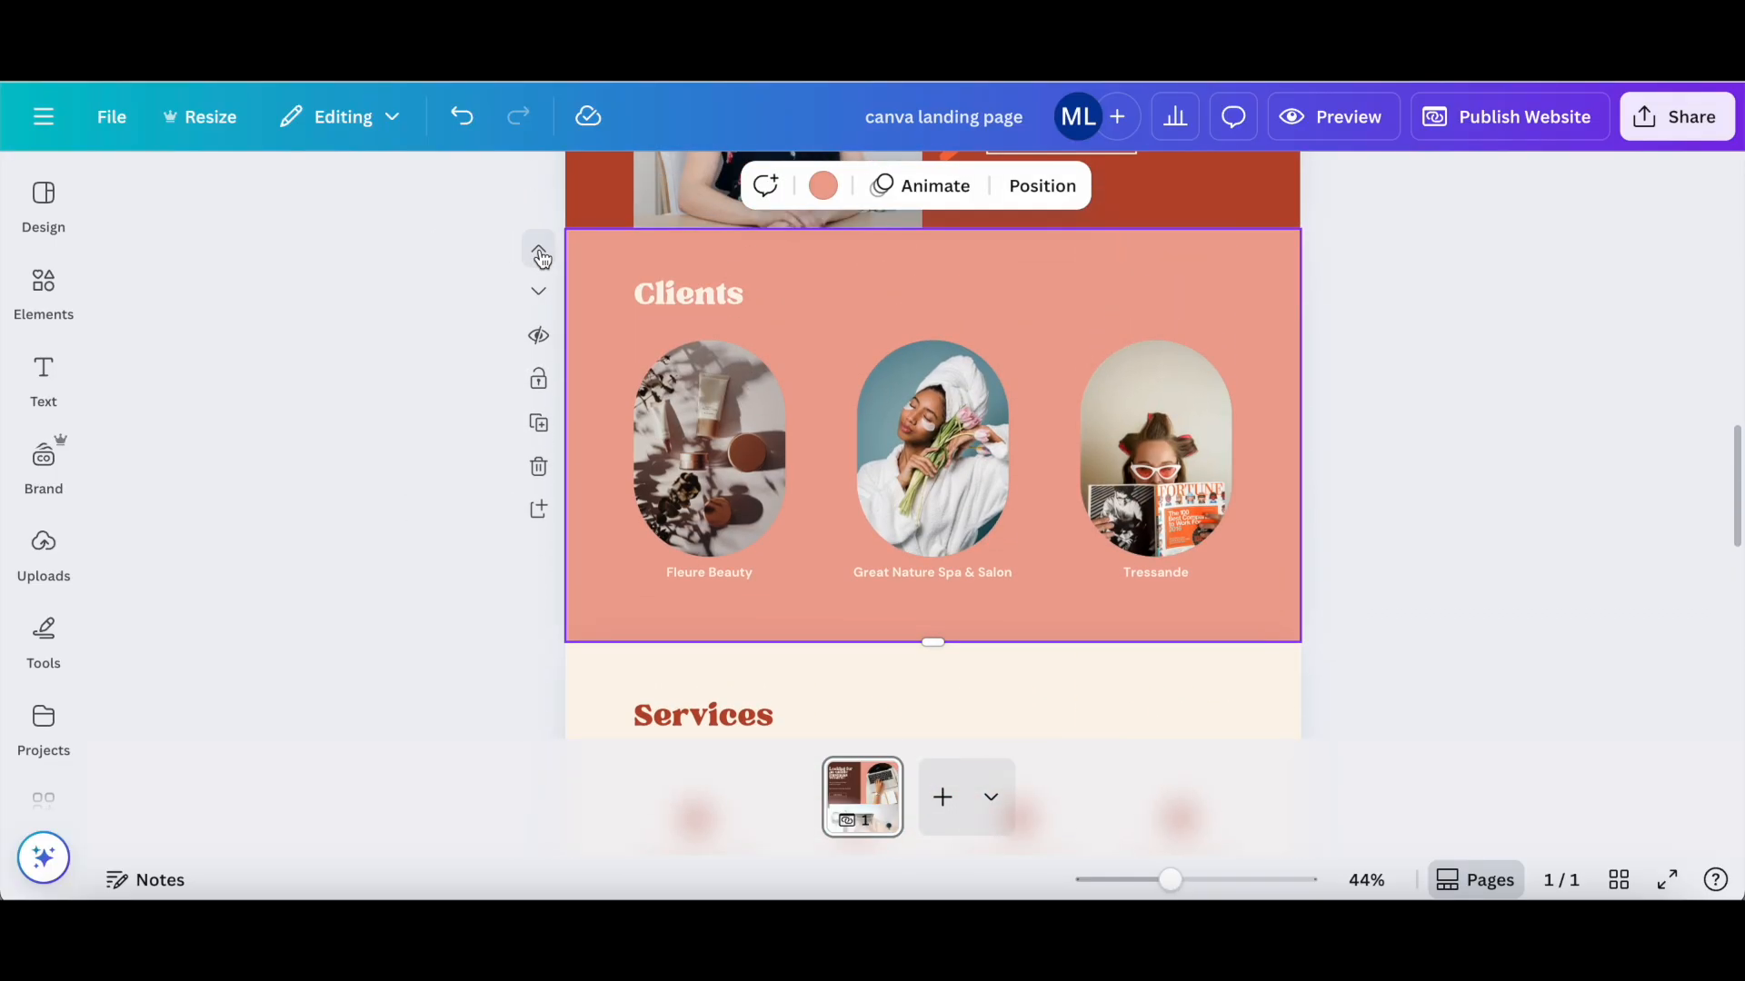
Step: Hide and unhide the Clients section, and toggle its lock
left_click(539, 338)
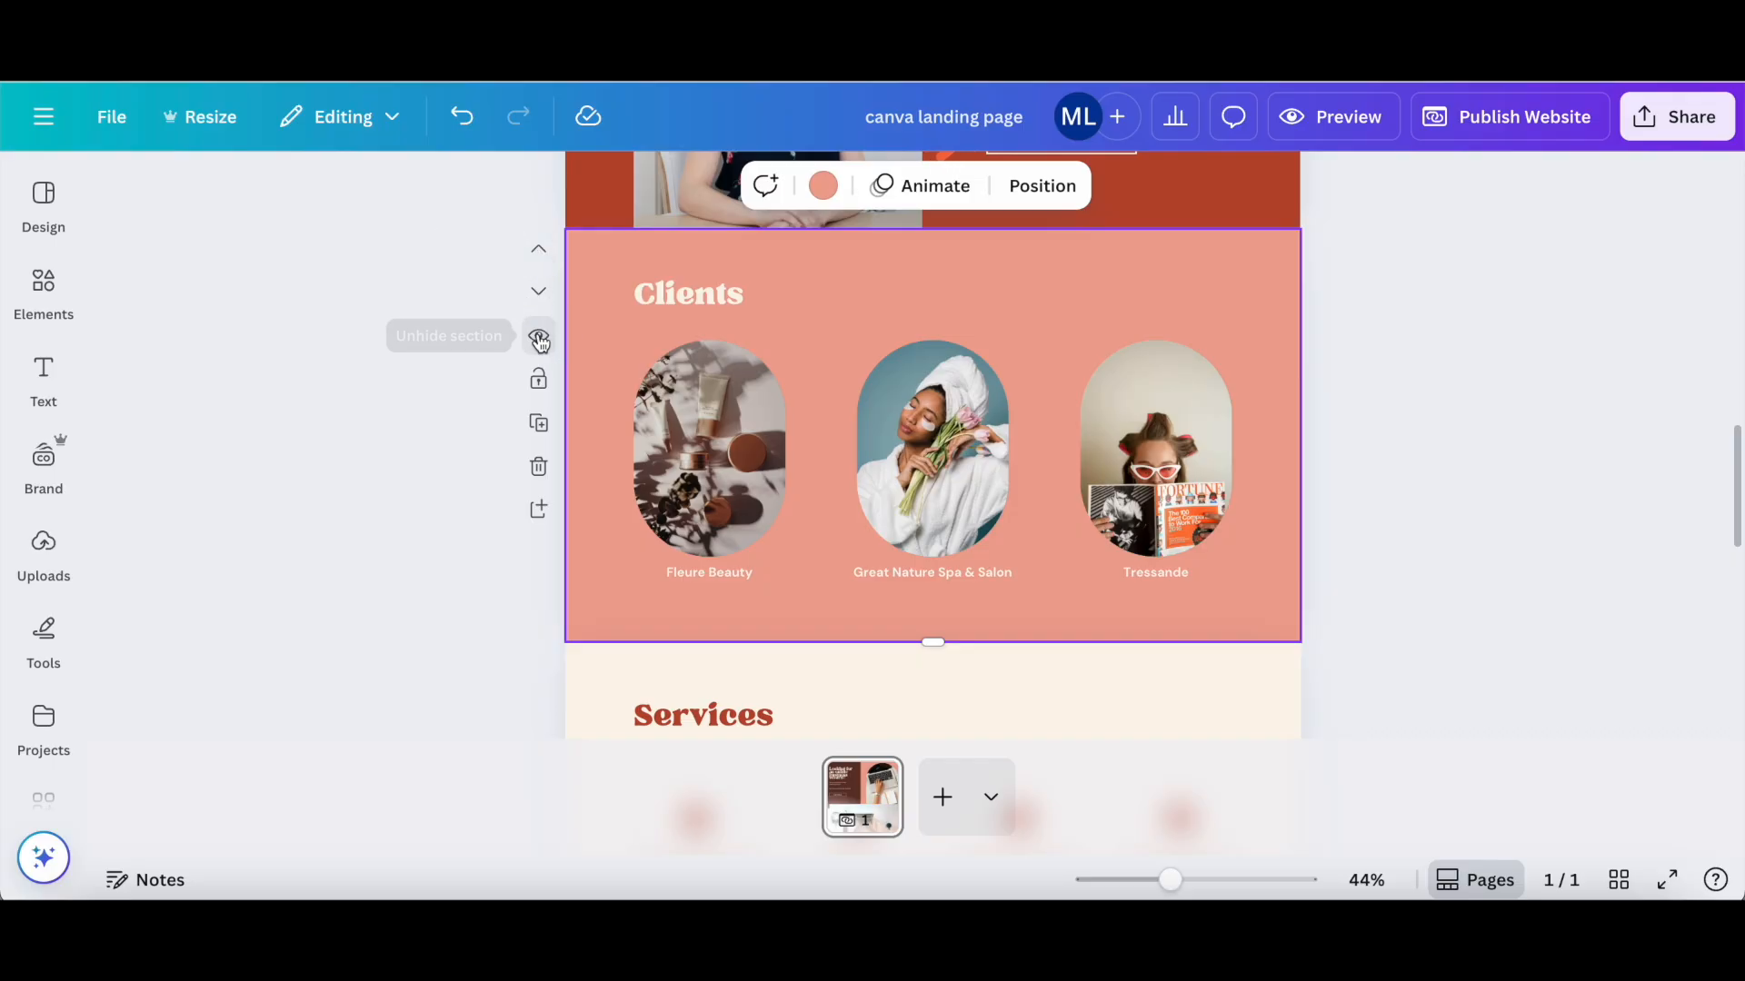
left_click(539, 339)
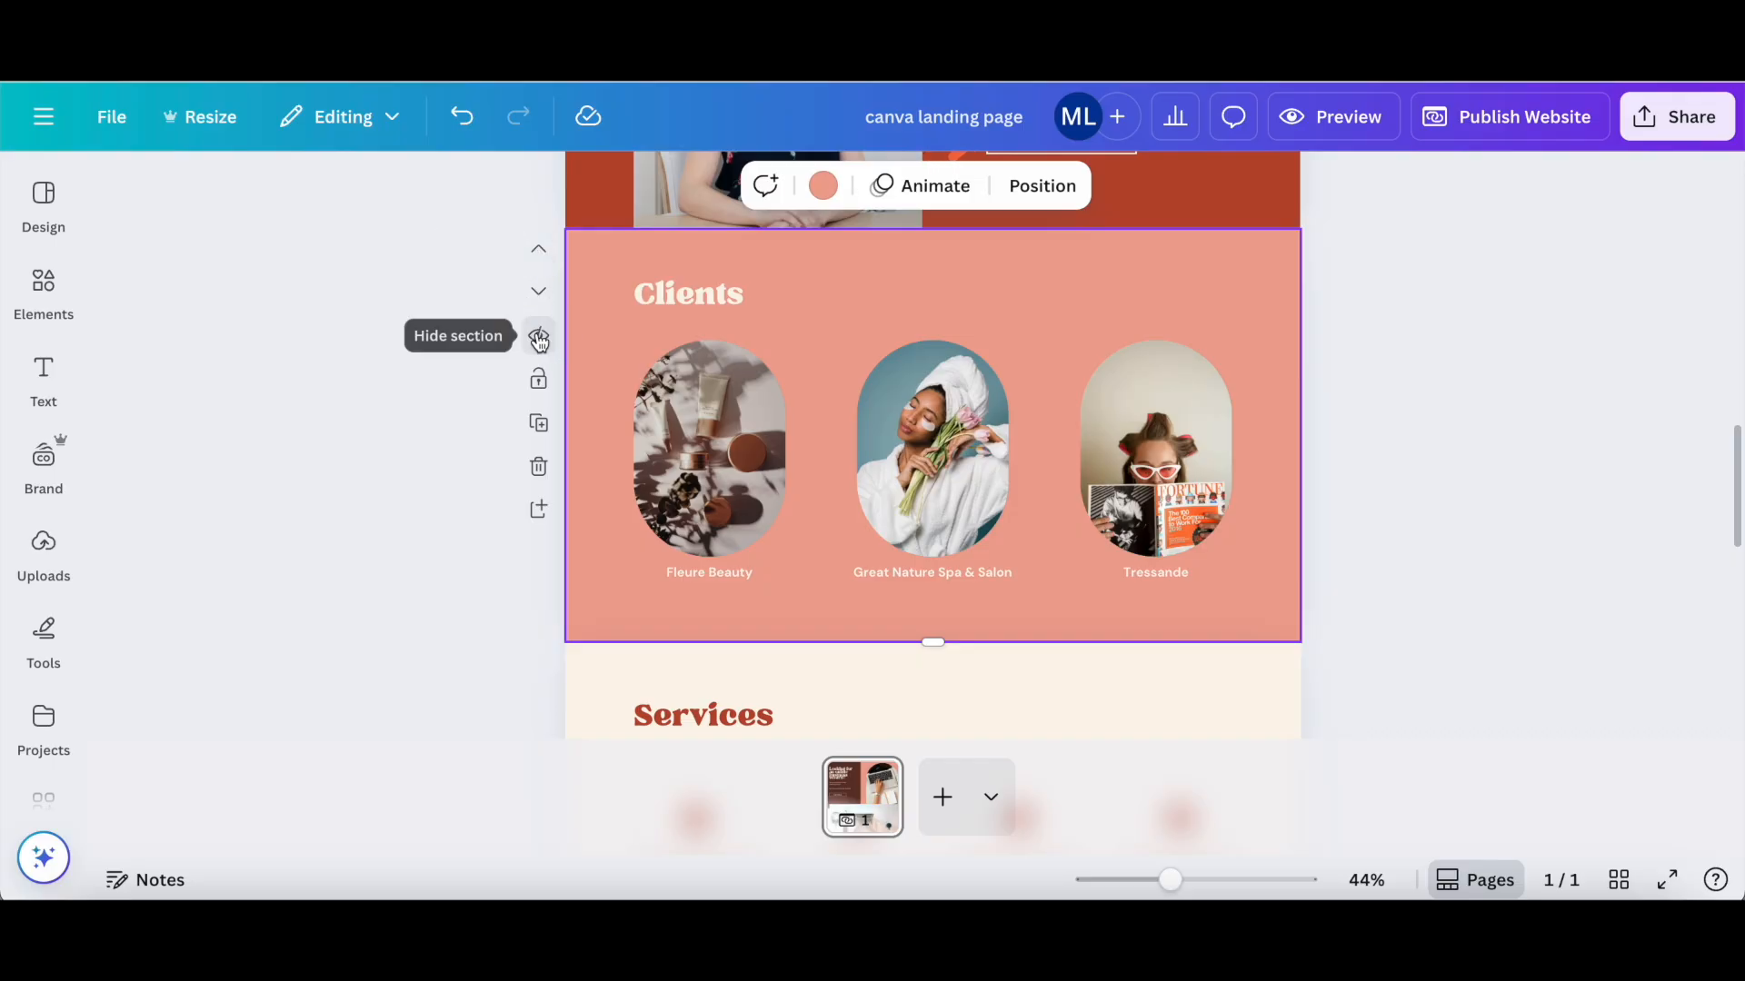
left_click(542, 392)
left_click(544, 392)
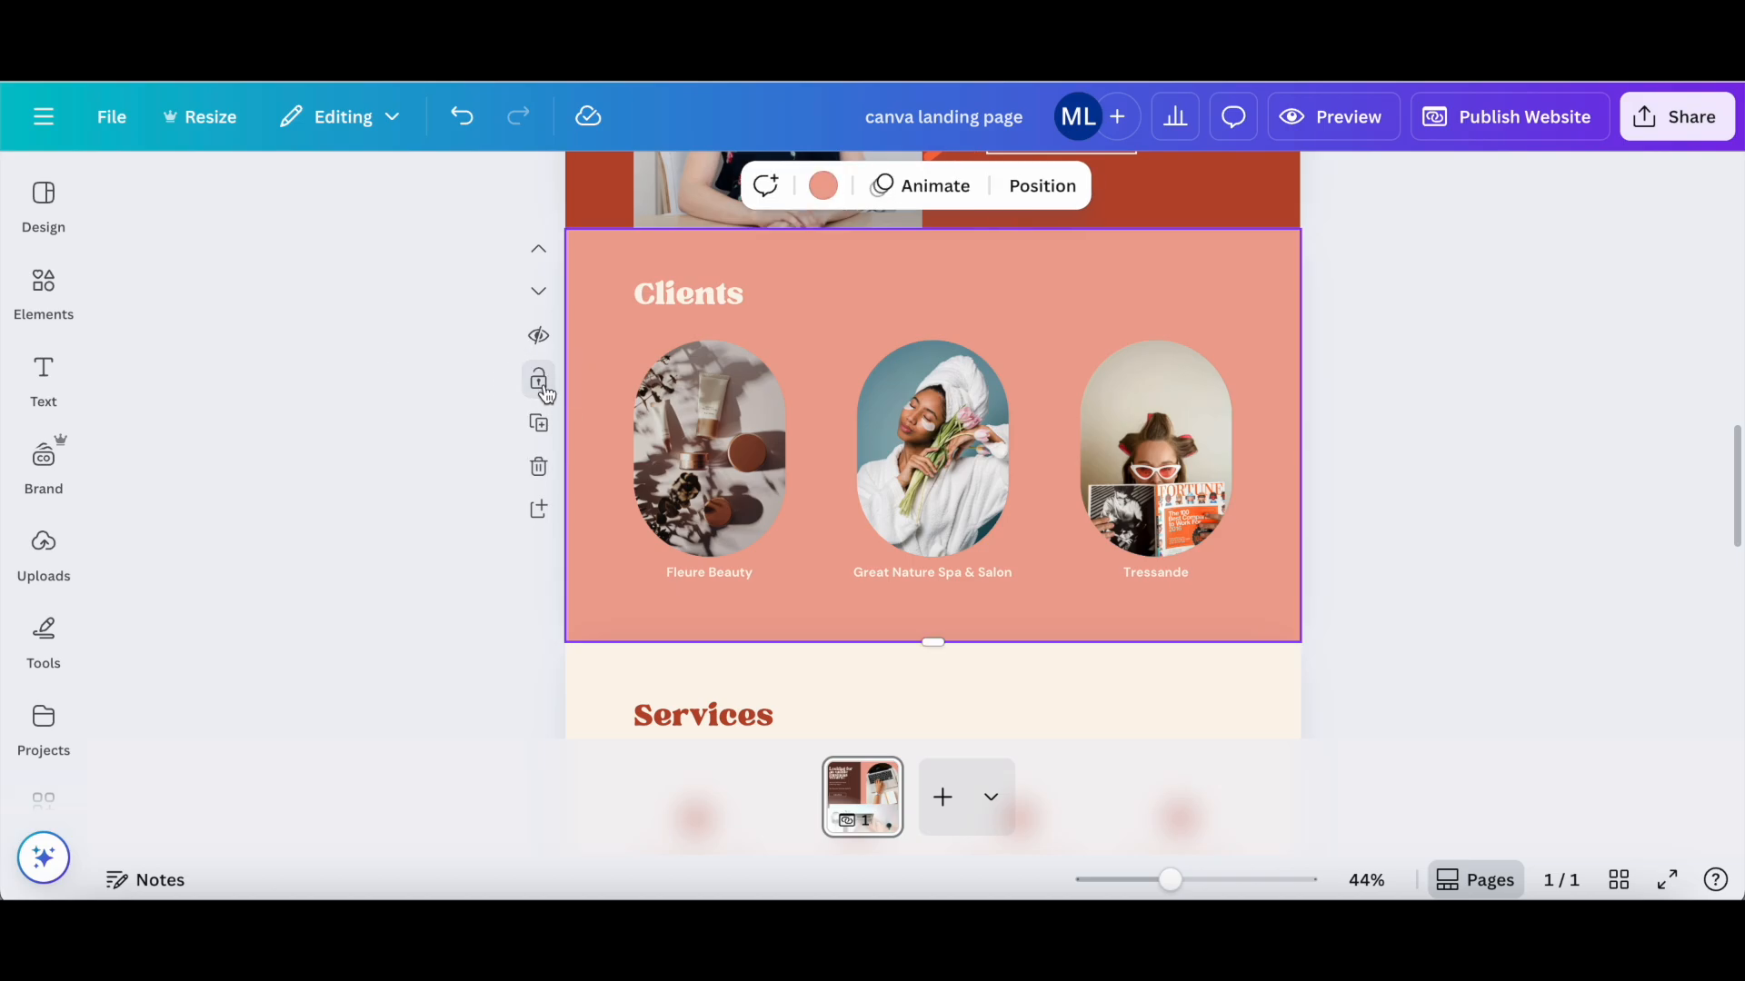
left_click(543, 393)
Step: Duplicate the Clients section and delete the copy
left_click(542, 425)
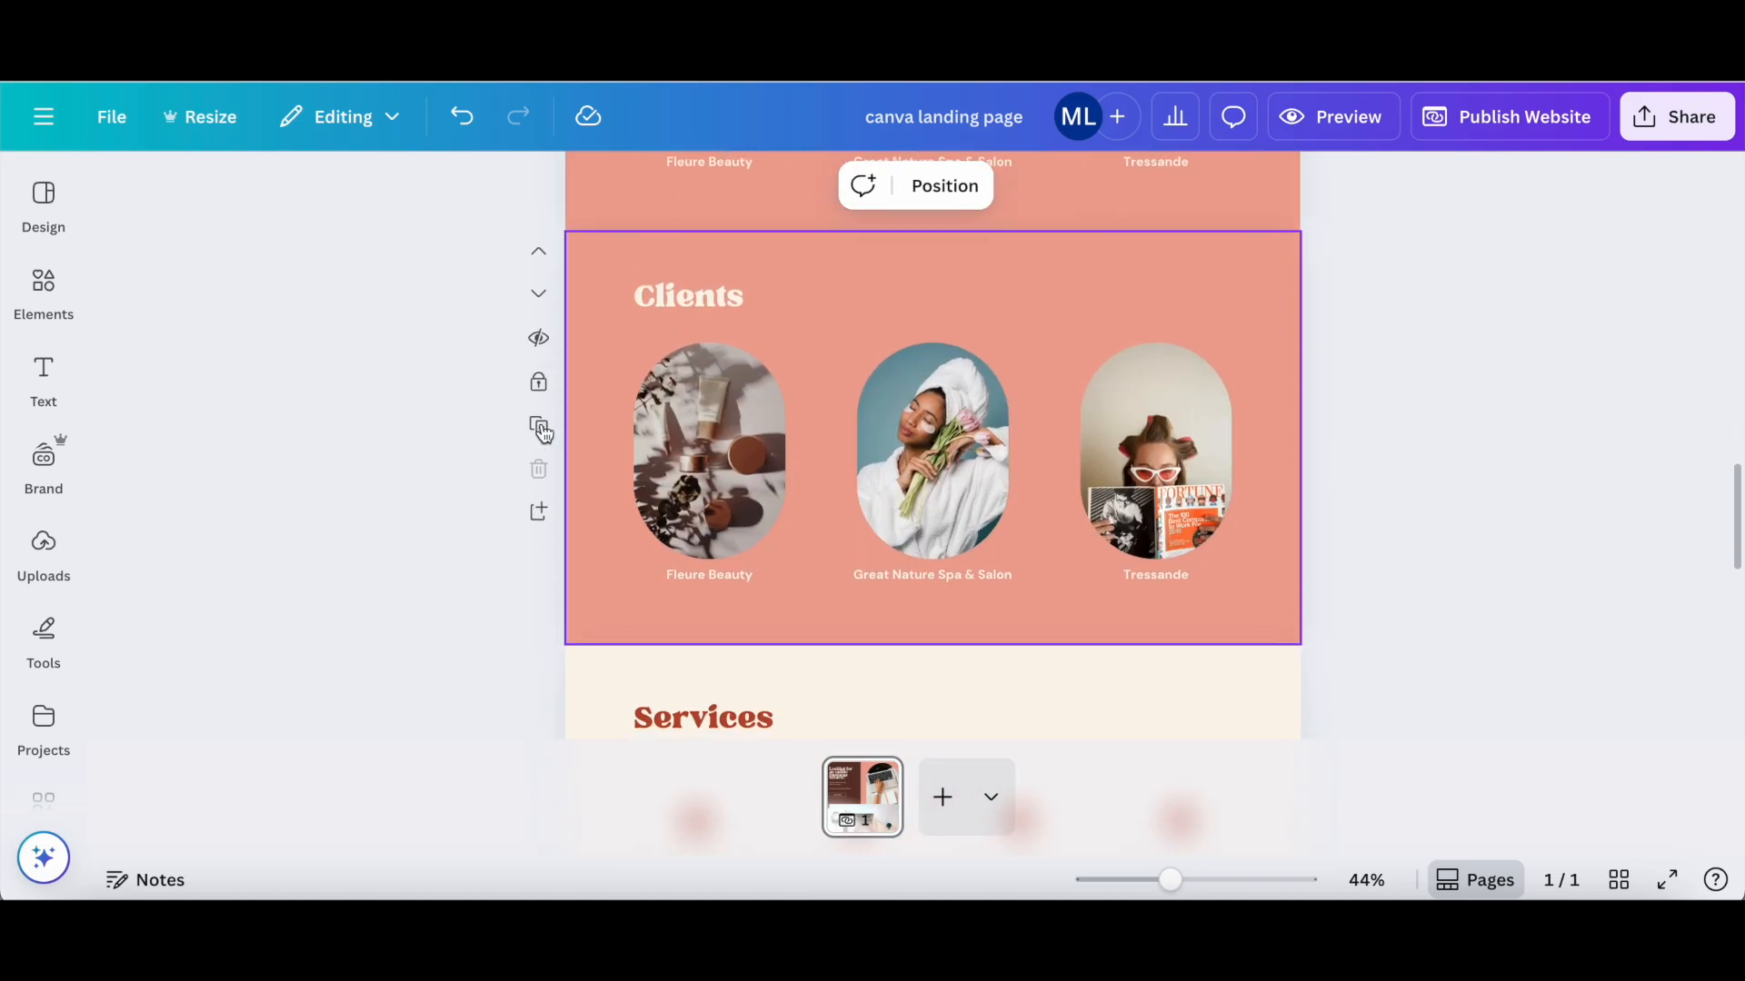
left_click(542, 490)
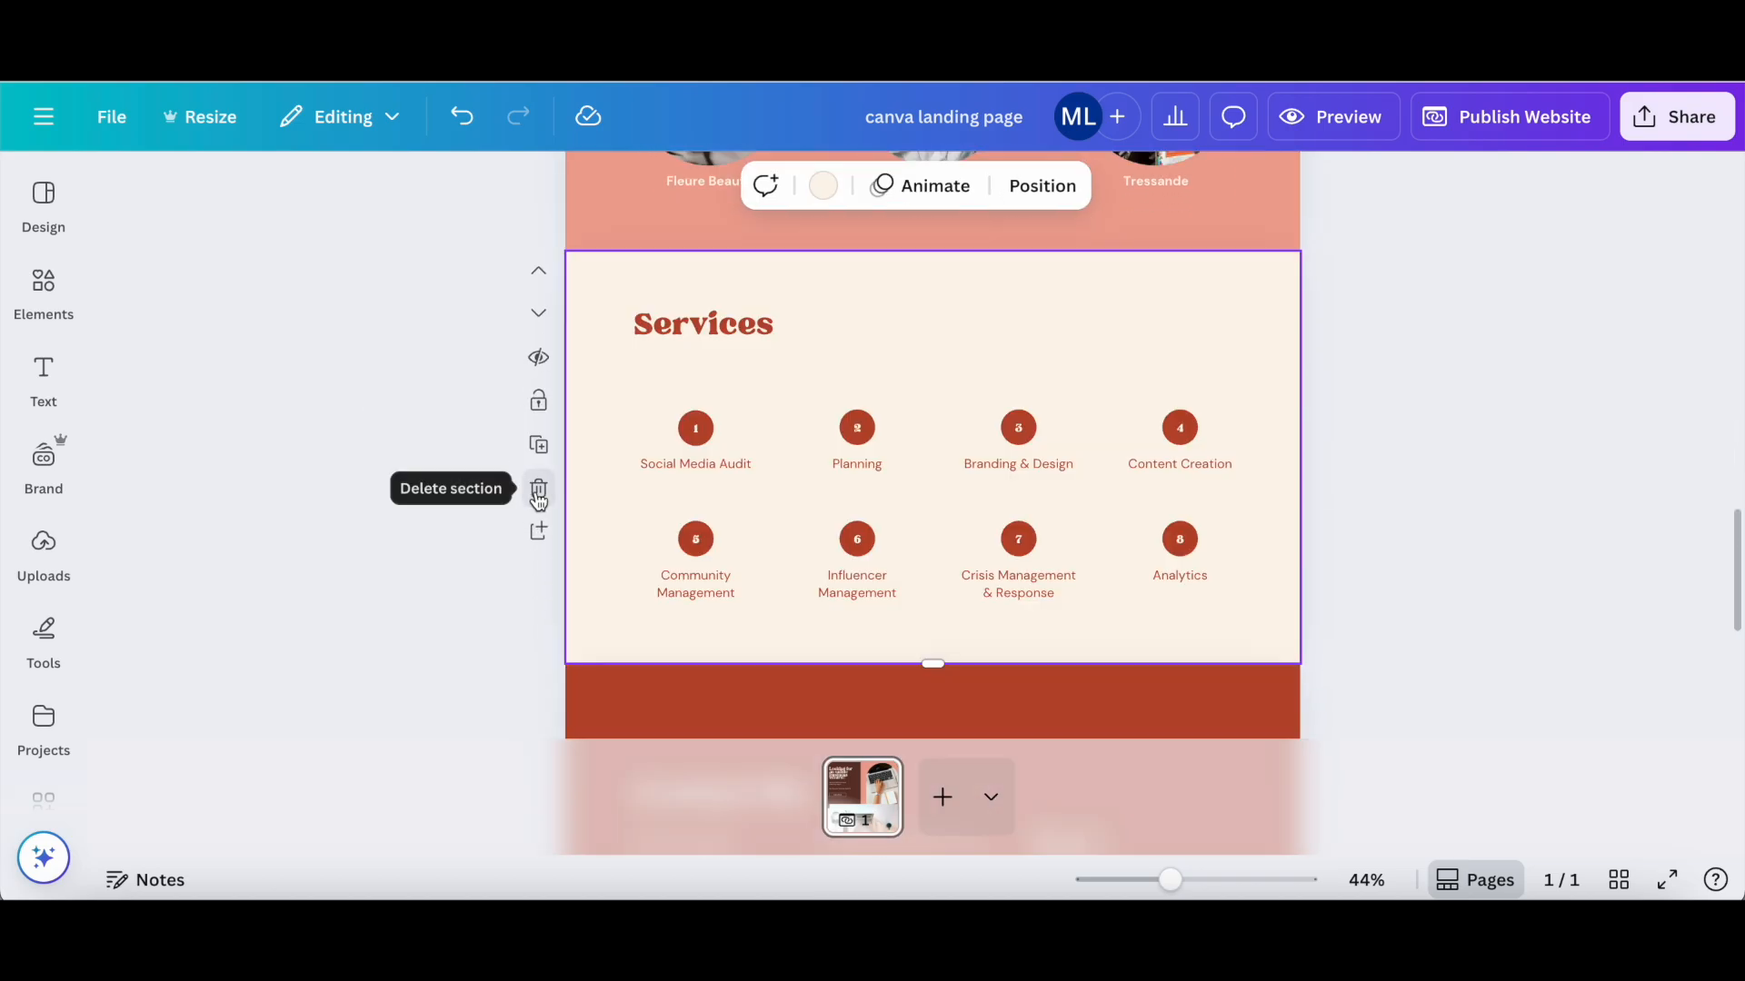
Step: Add a blank section below Services and fill it with the orange and red "Browse easy" website template
left_click(540, 534)
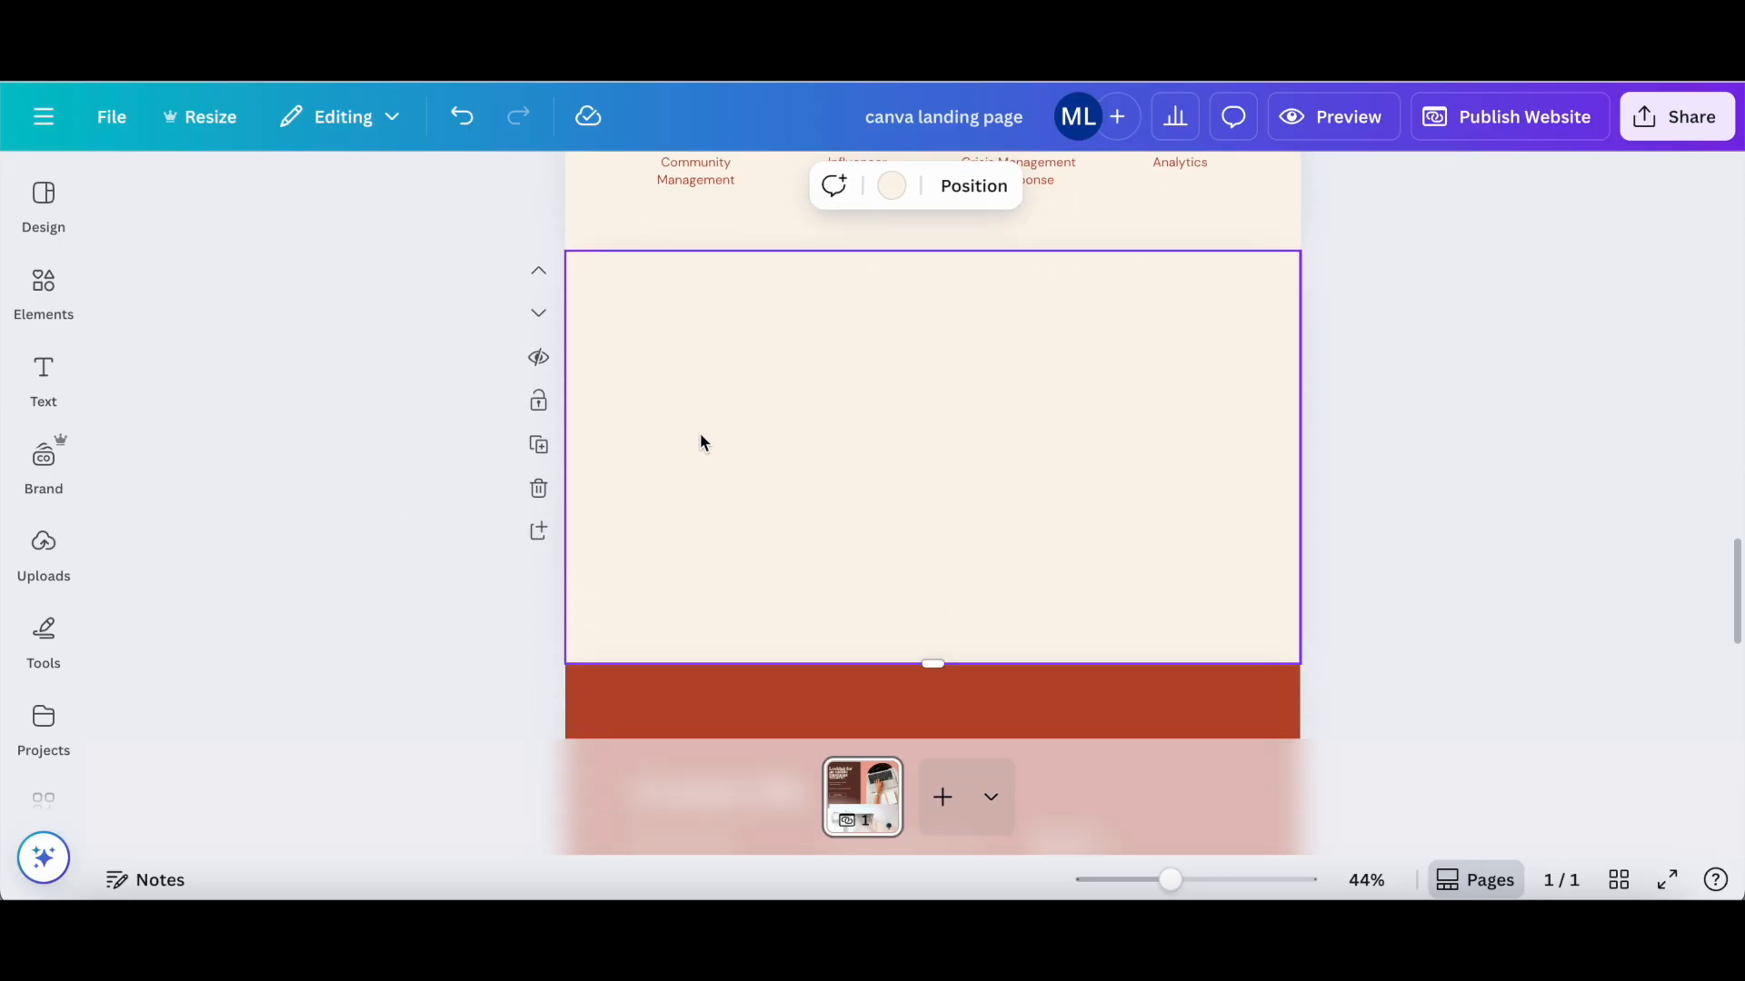
left_click(36, 204)
scroll(216, 341, "down", 8)
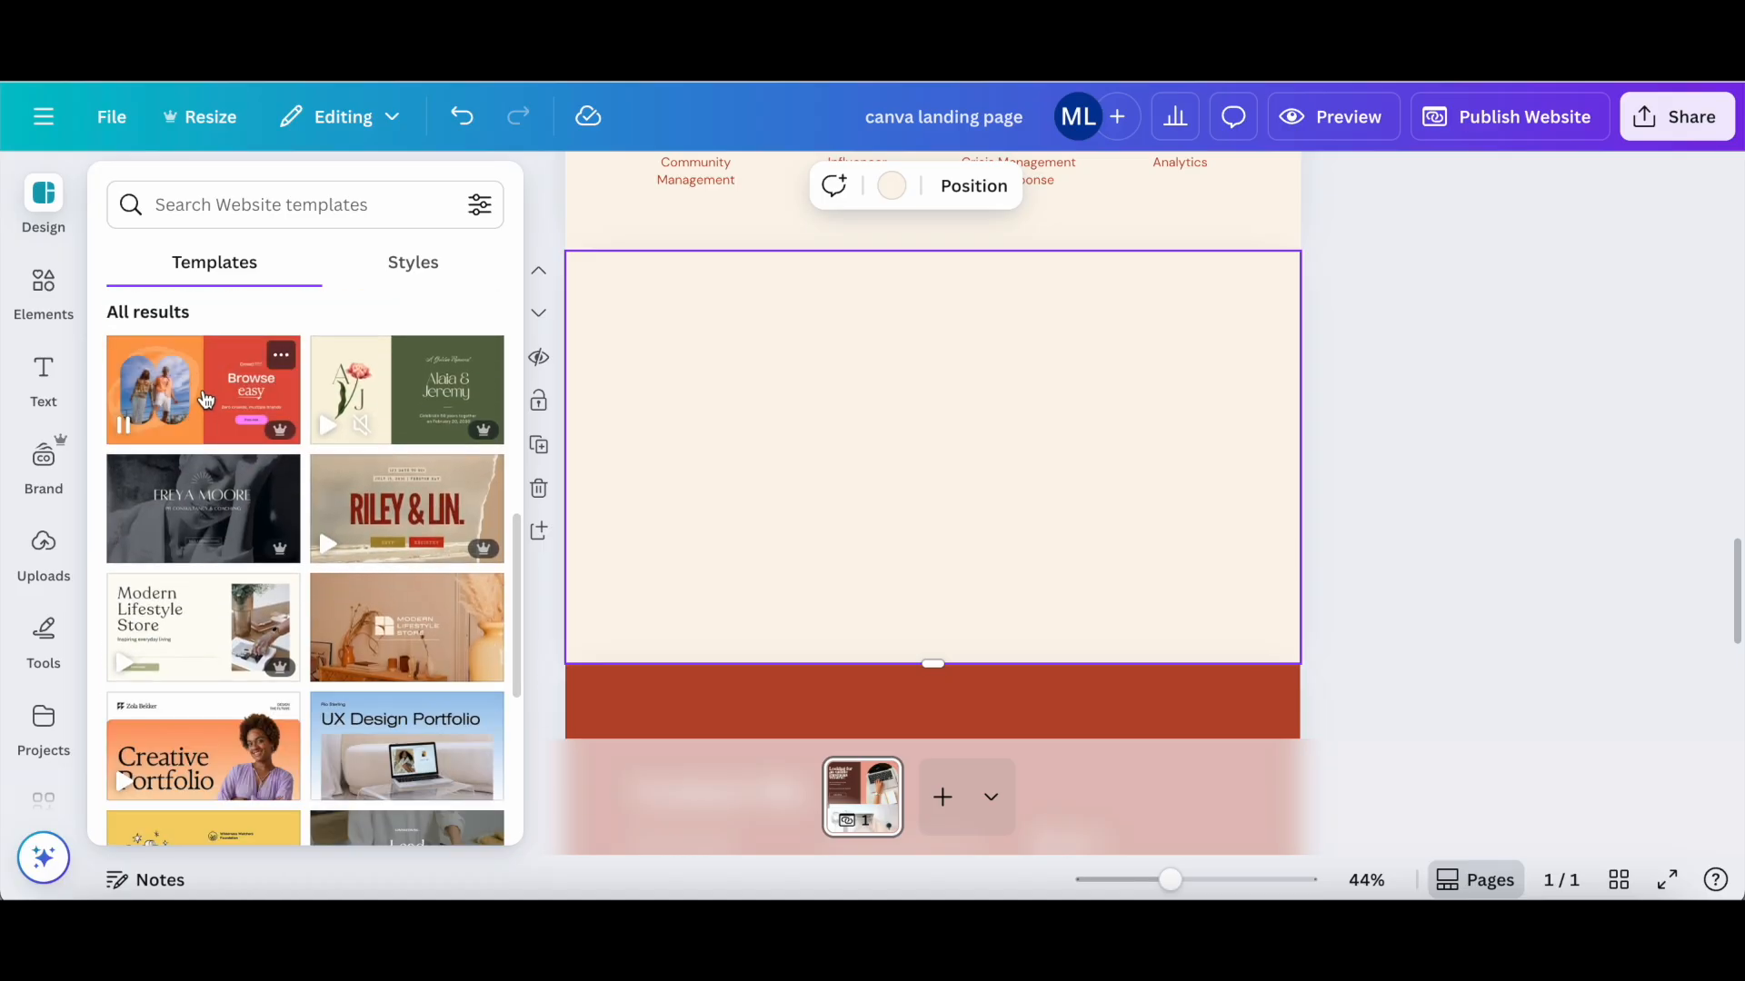
left_click(201, 389)
left_click(252, 506)
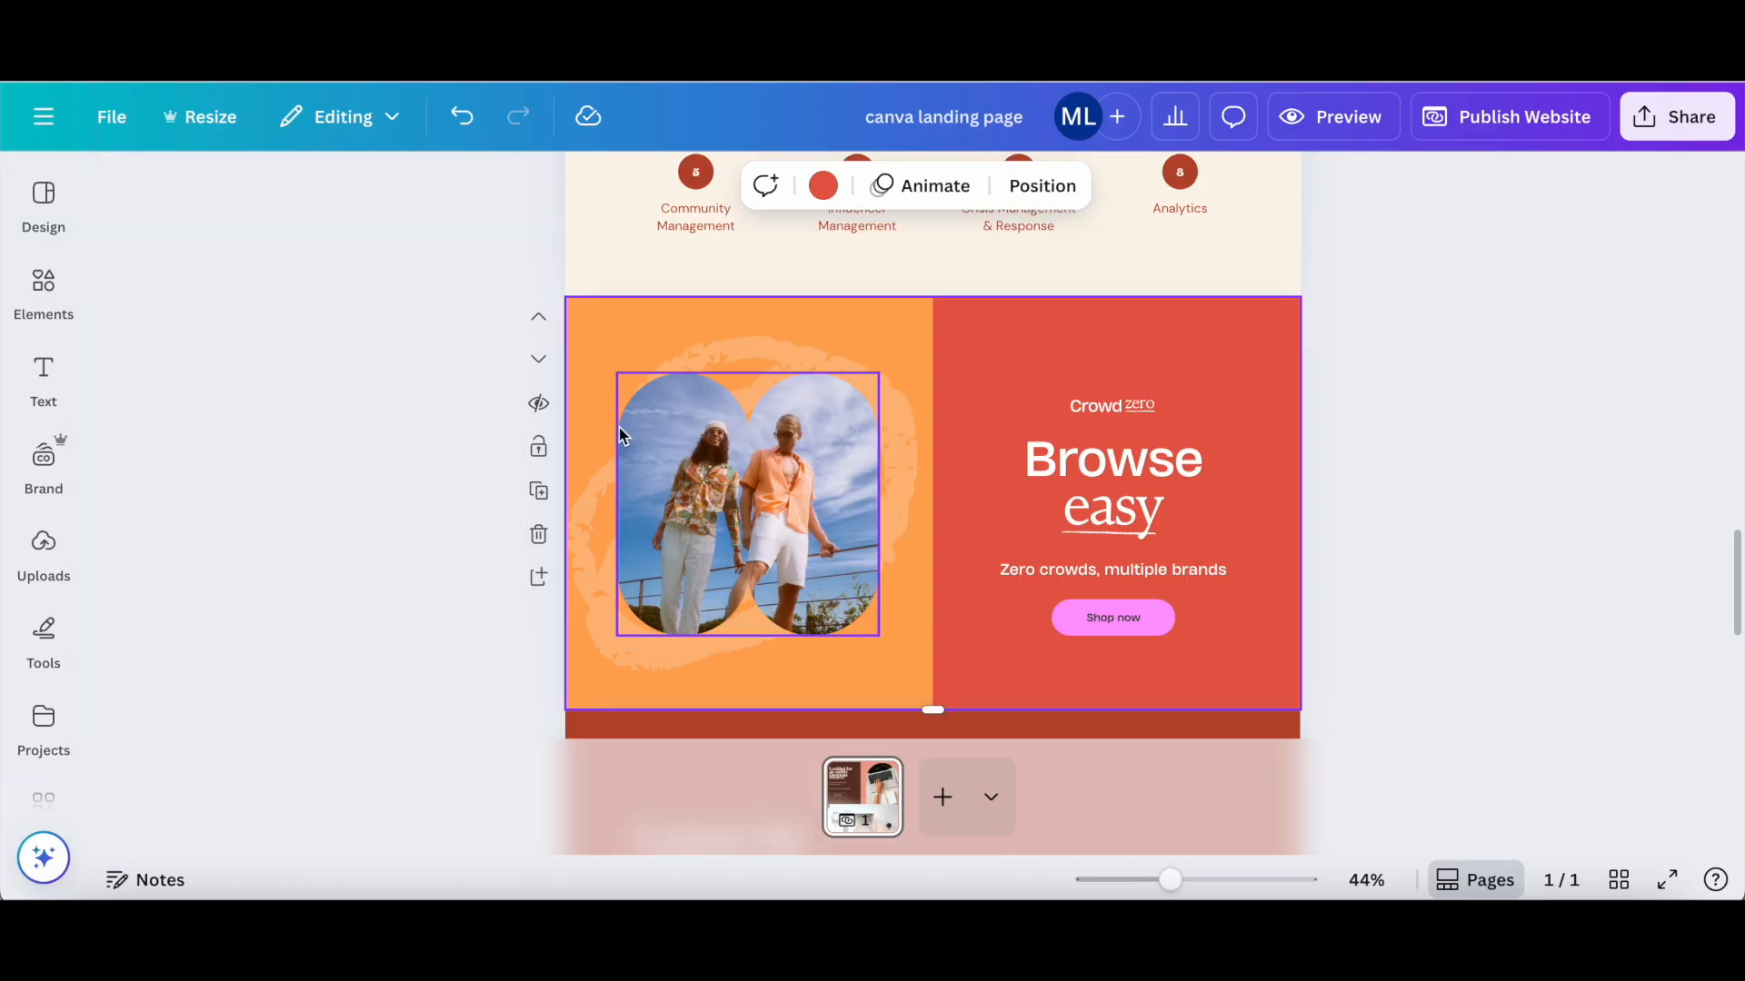
left_click(583, 484)
left_click(734, 456)
left_click(1119, 453)
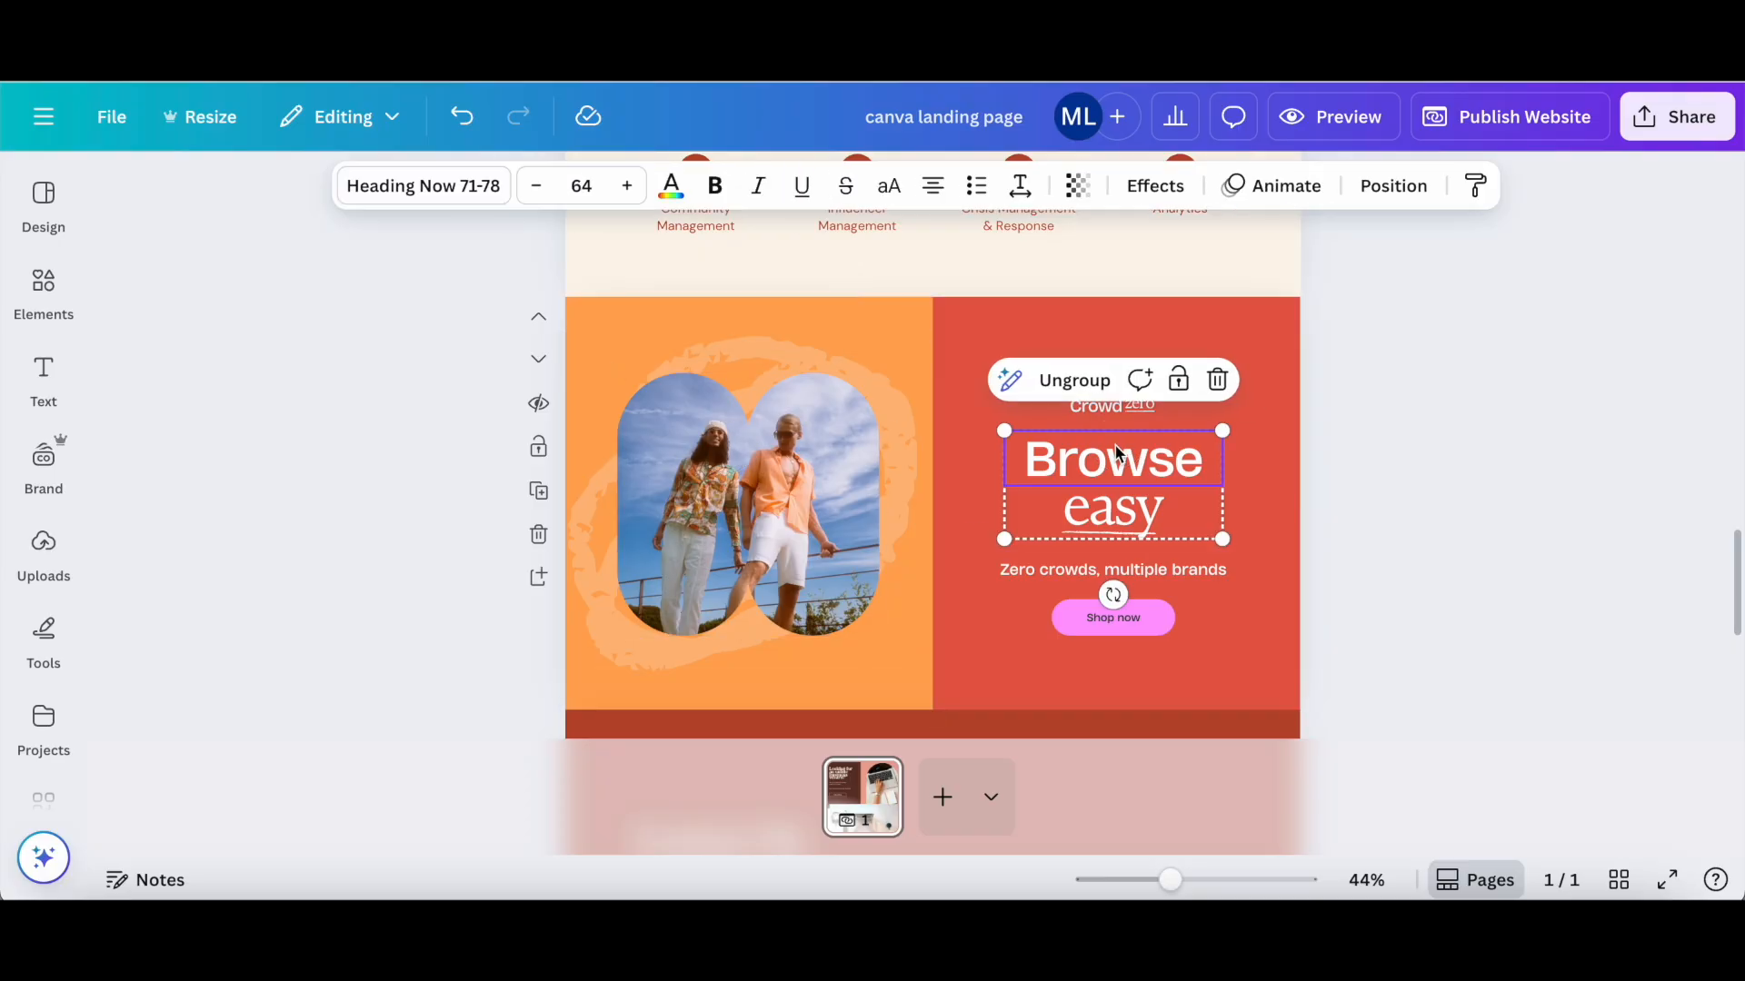
left_click(1111, 627)
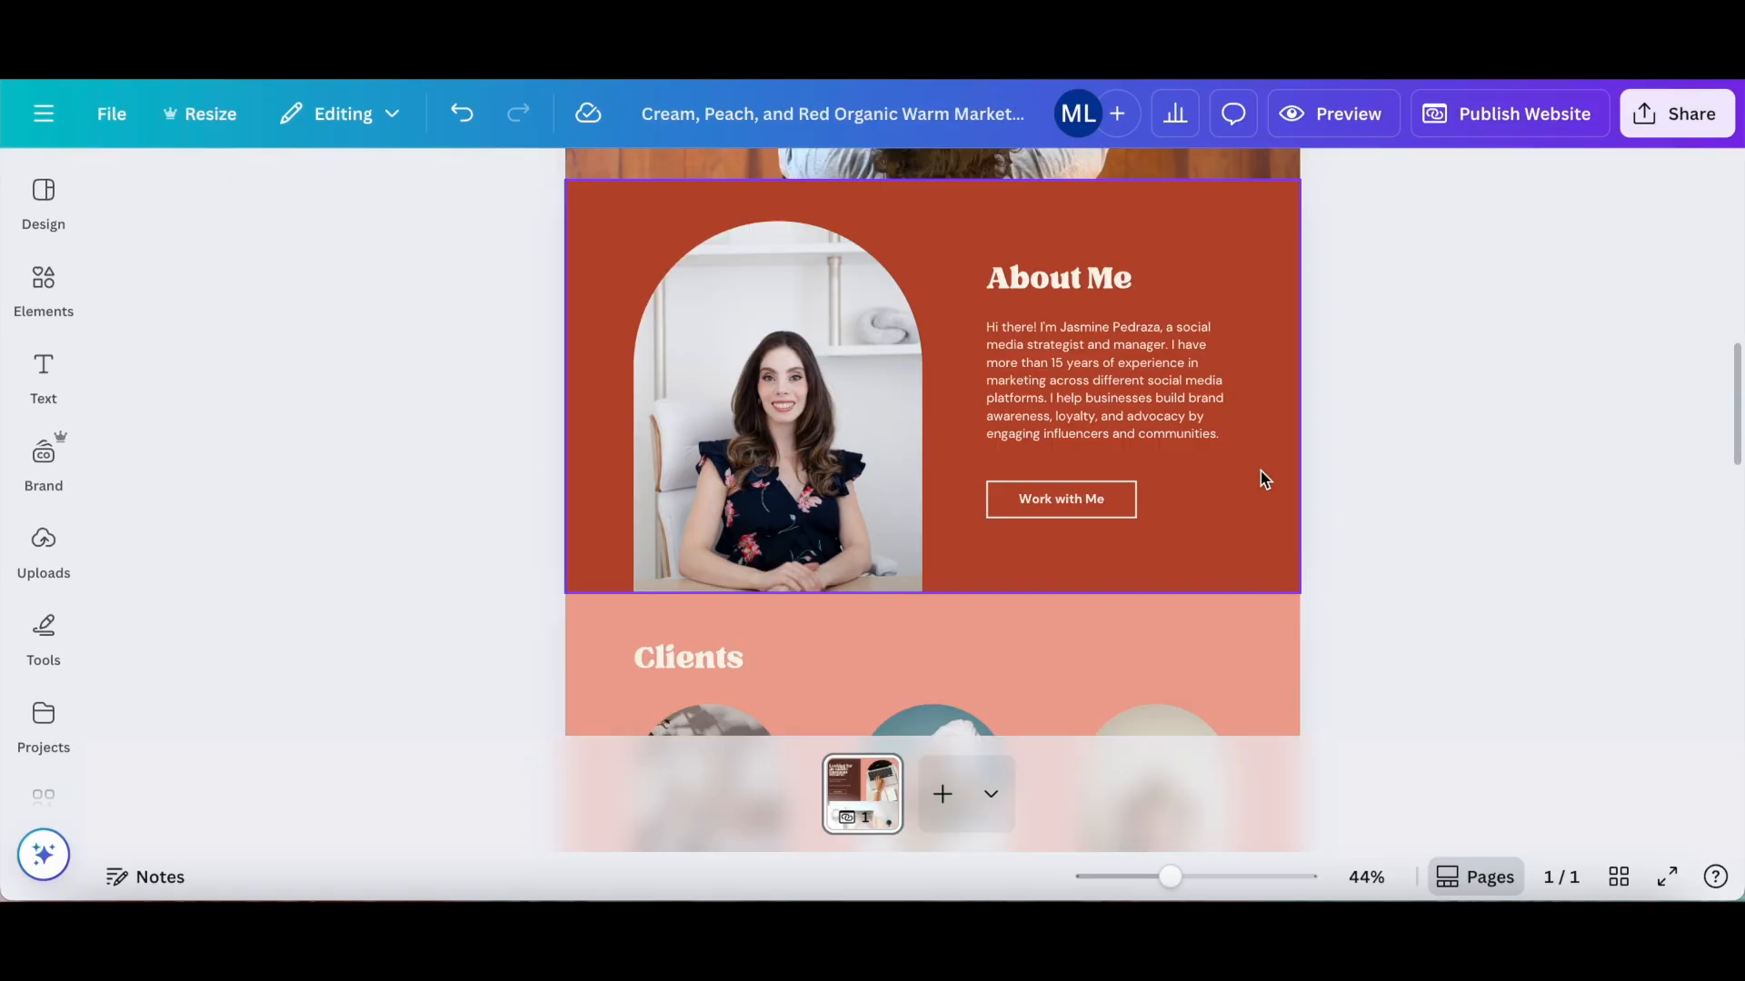
Step: Rename the design as "canva landing page"
scroll(1261, 470, "down", 5)
scroll(1263, 477, "down", 10)
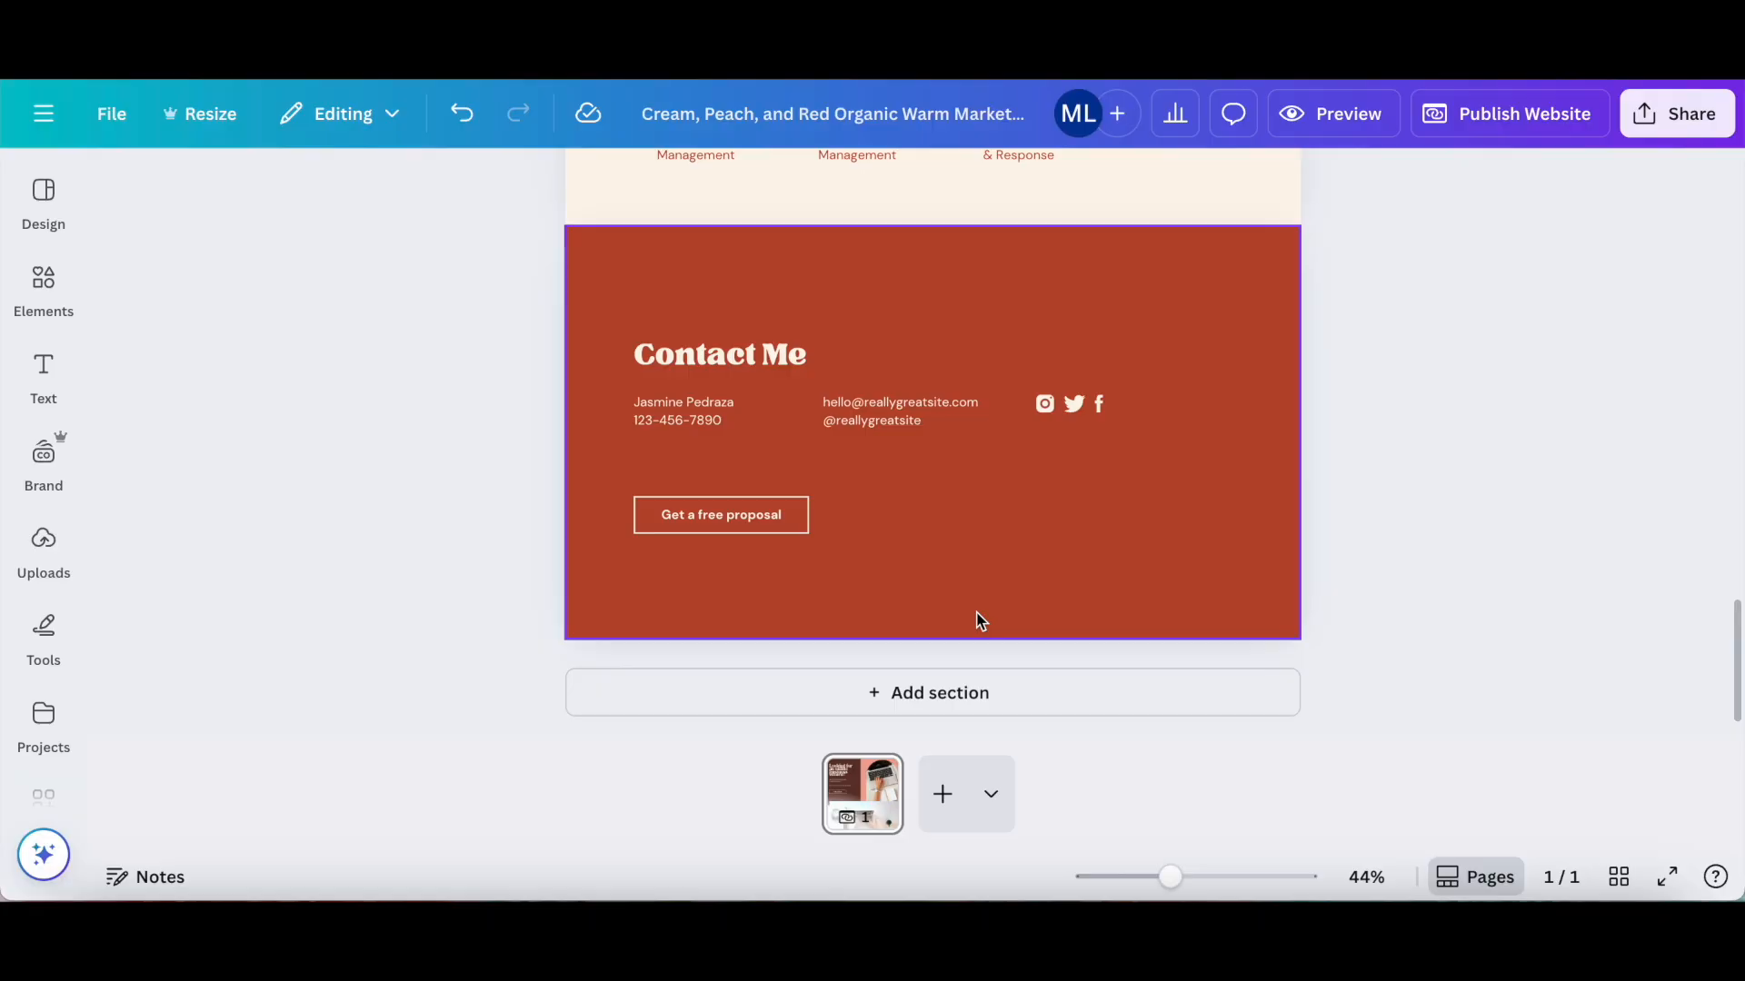
scroll(978, 618, "up", 15)
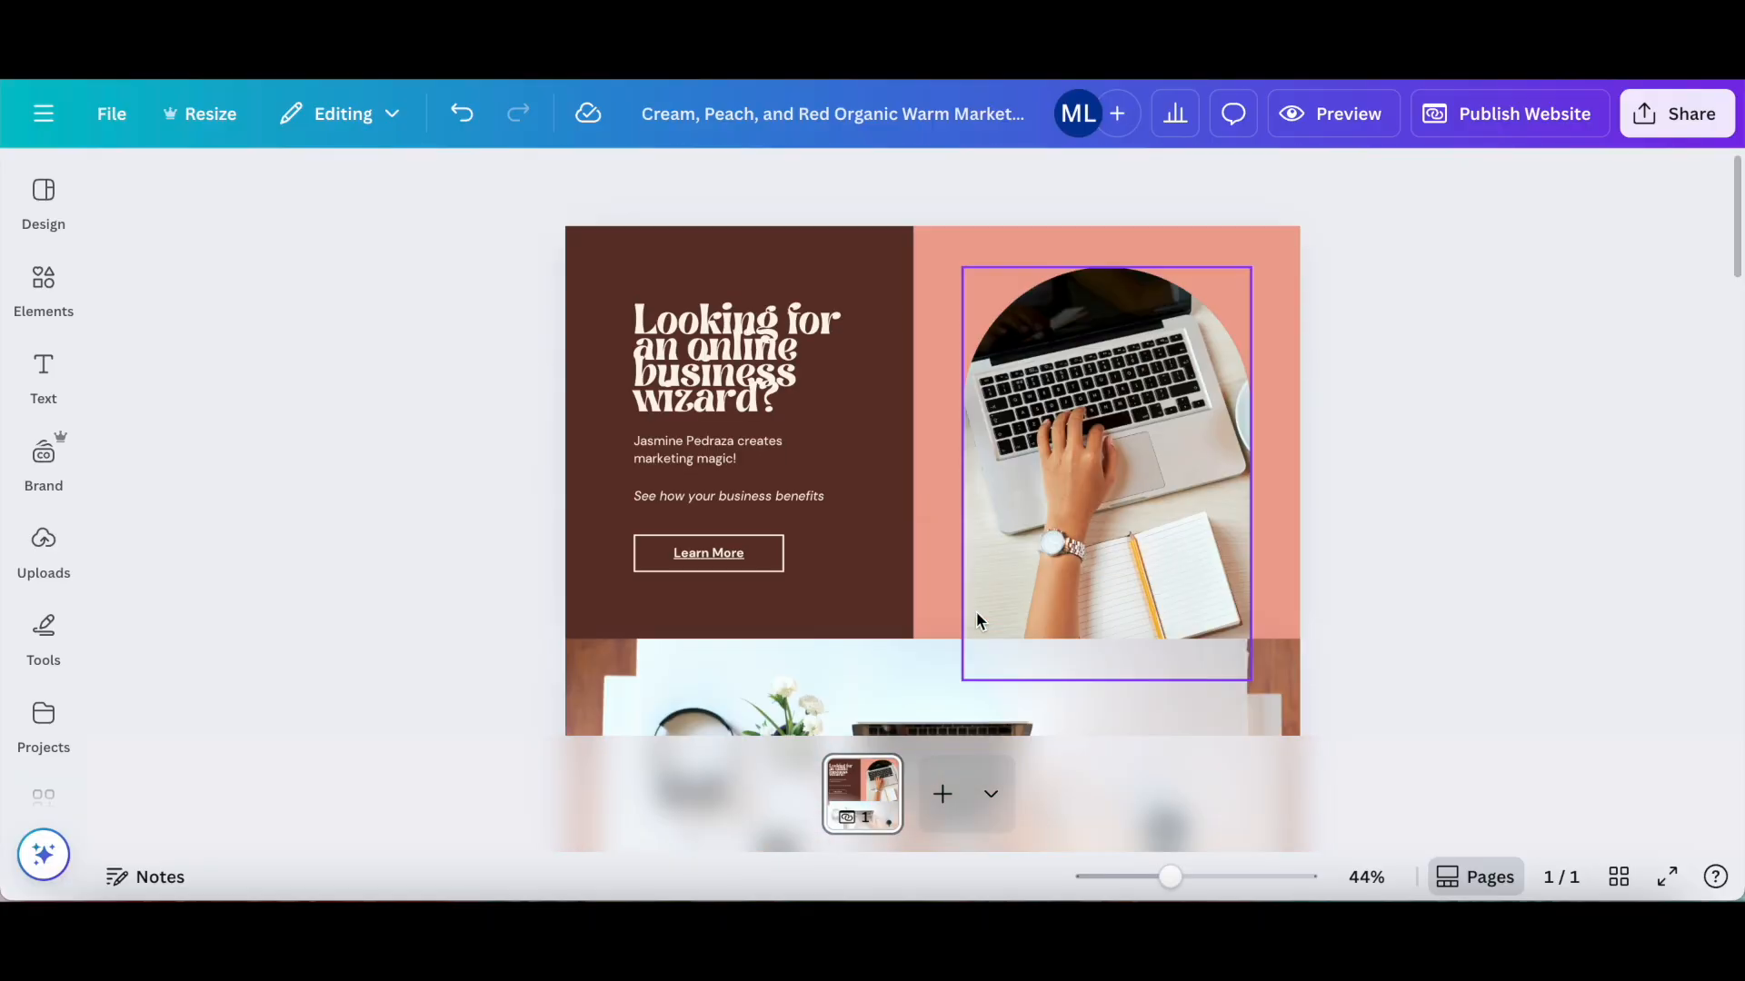
left_click(797, 114)
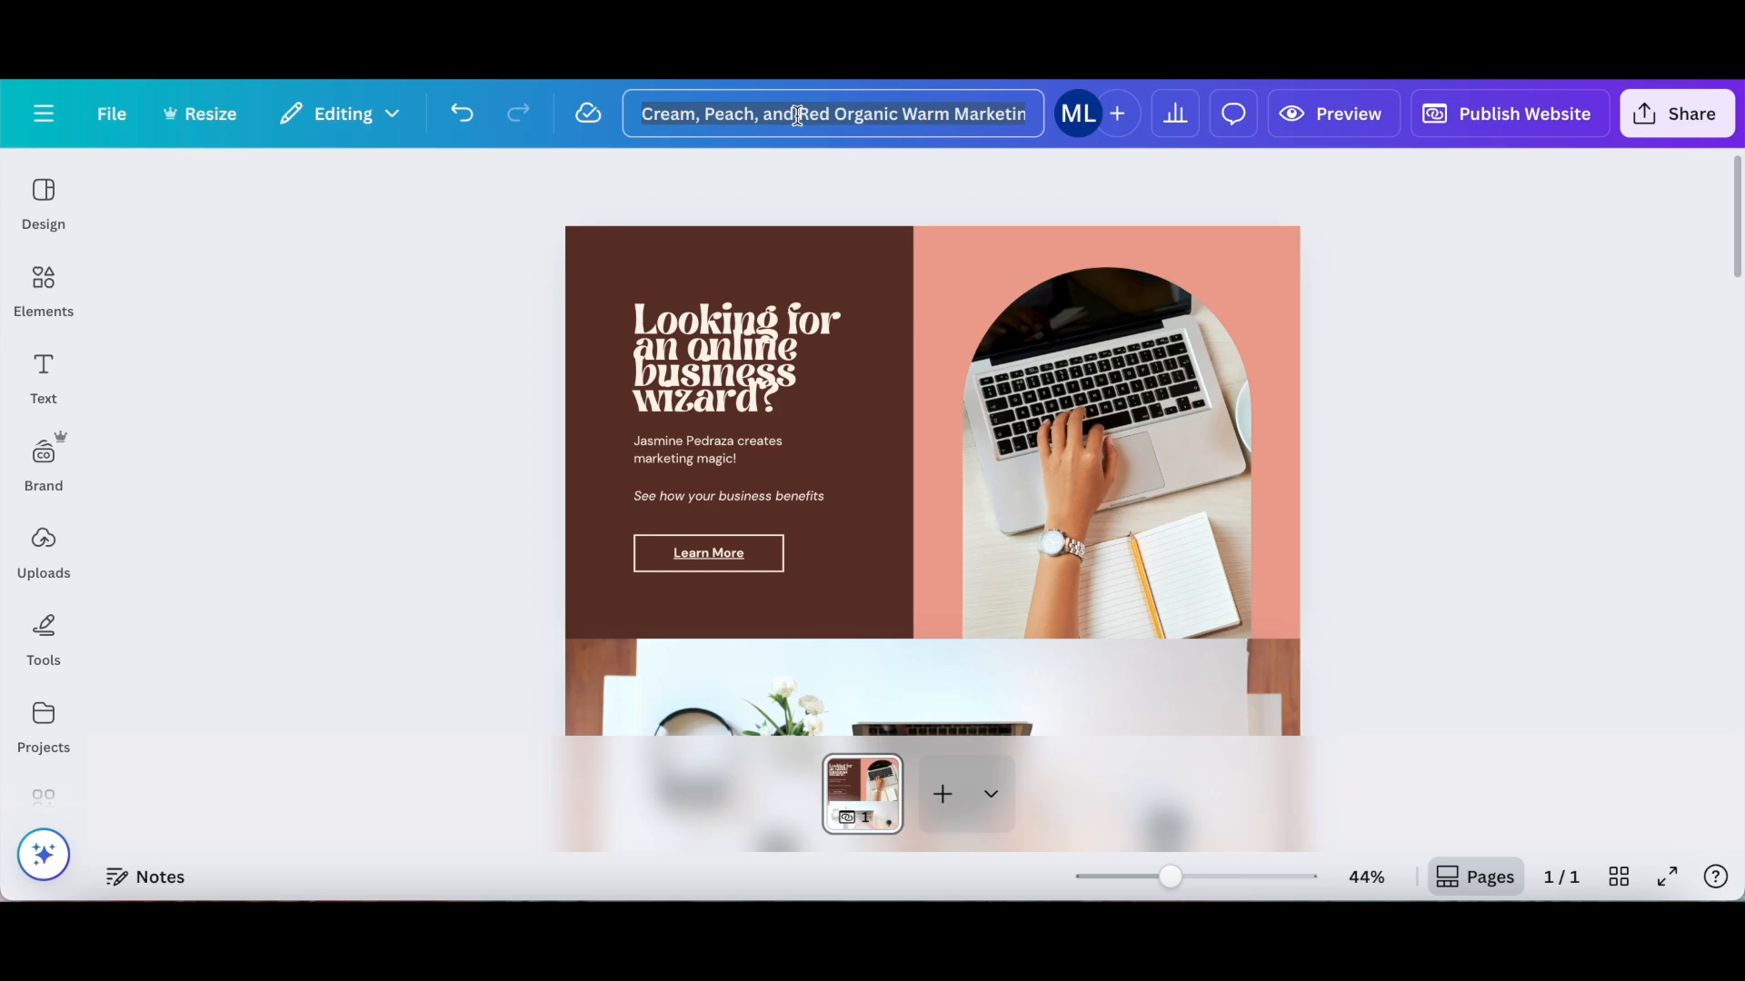
type("canva")
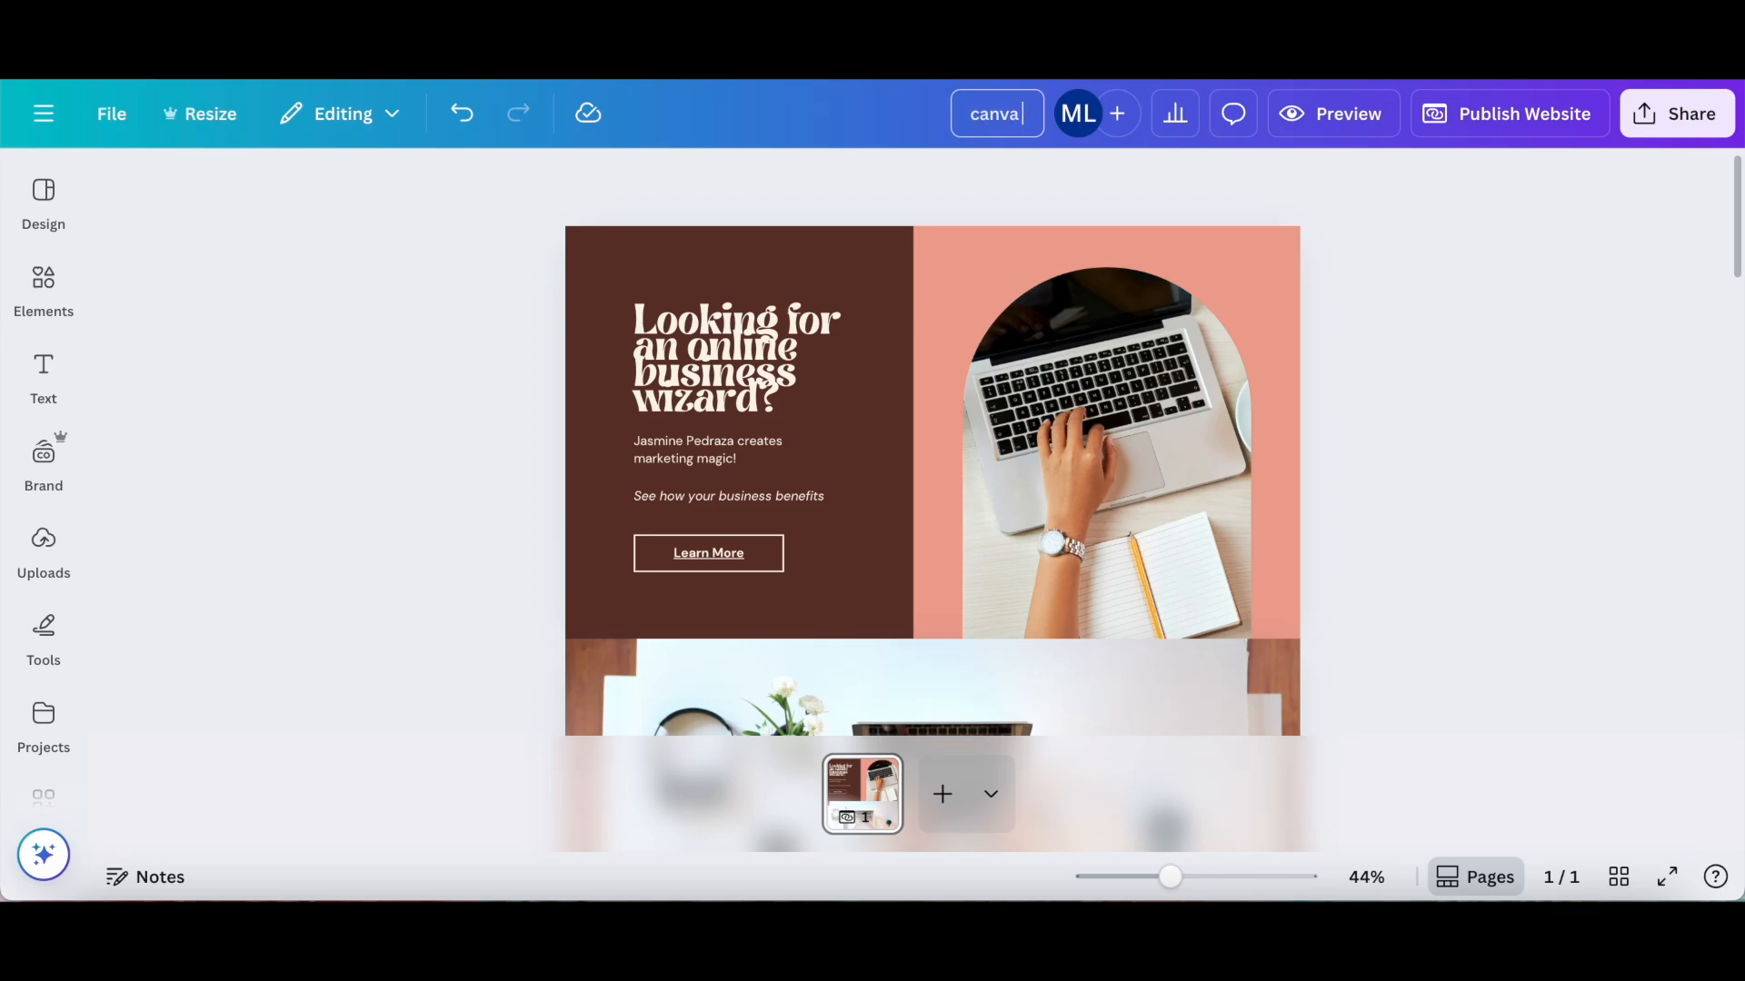
type(" landing page")
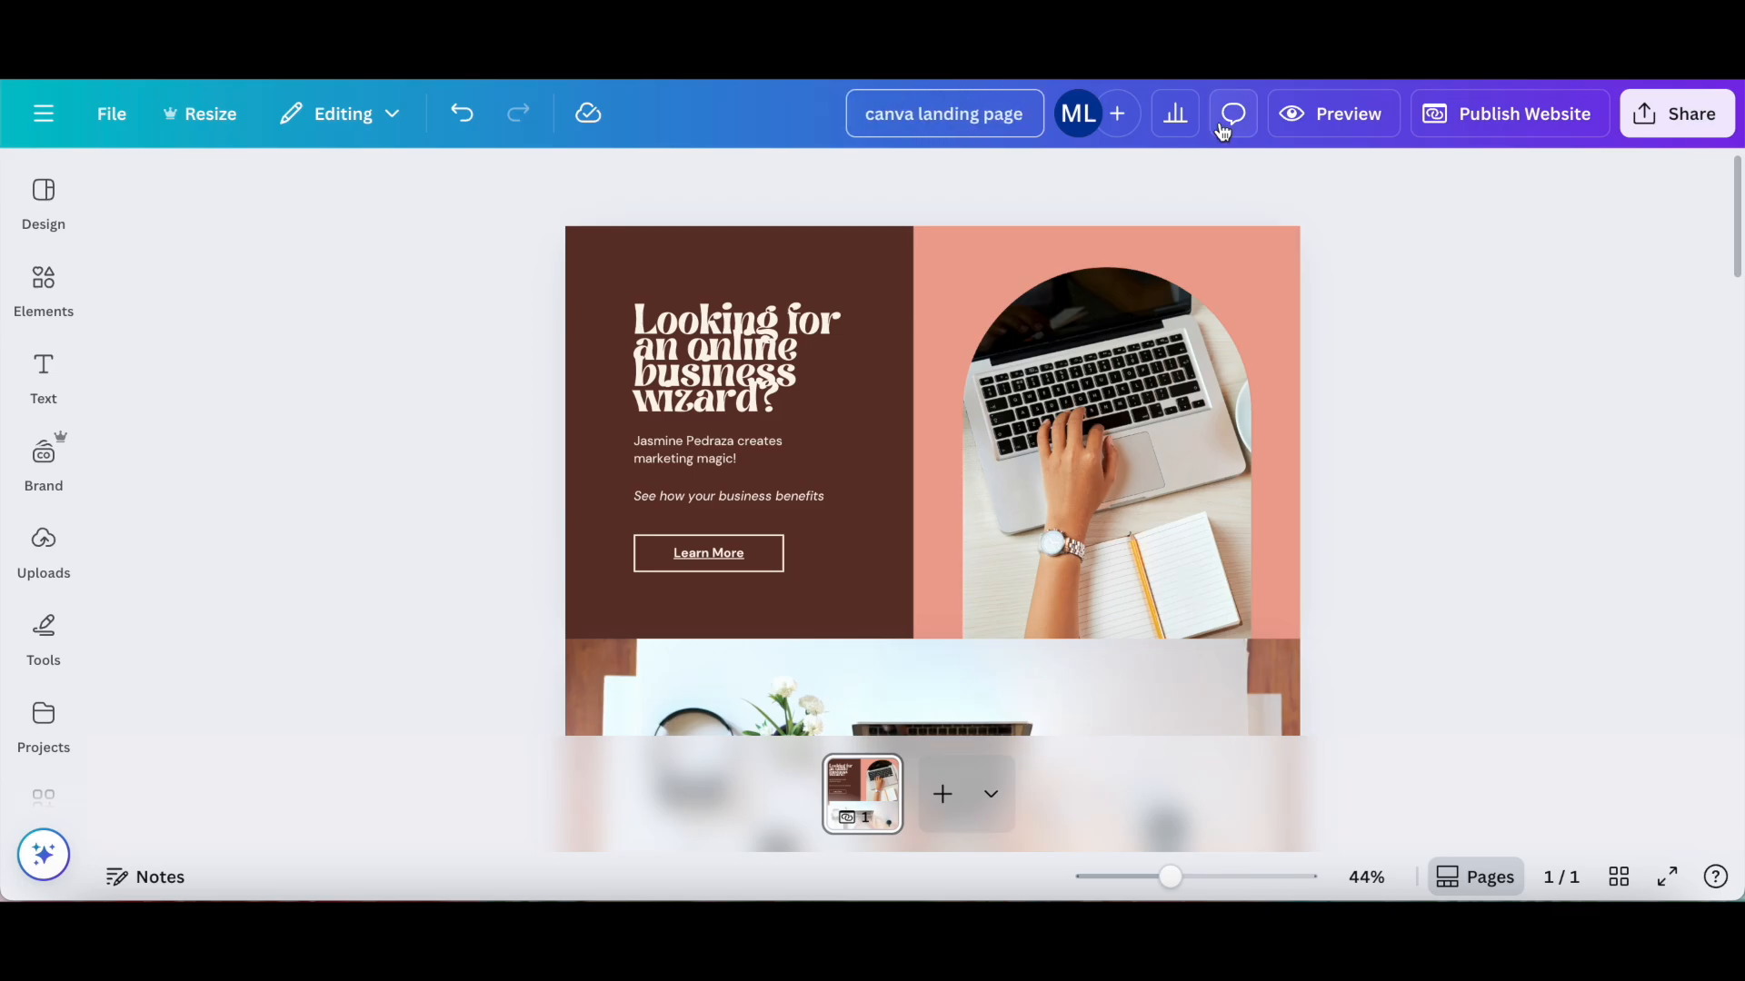
Step: Open the website publishing options and check the site address and subpath
left_click(1546, 130)
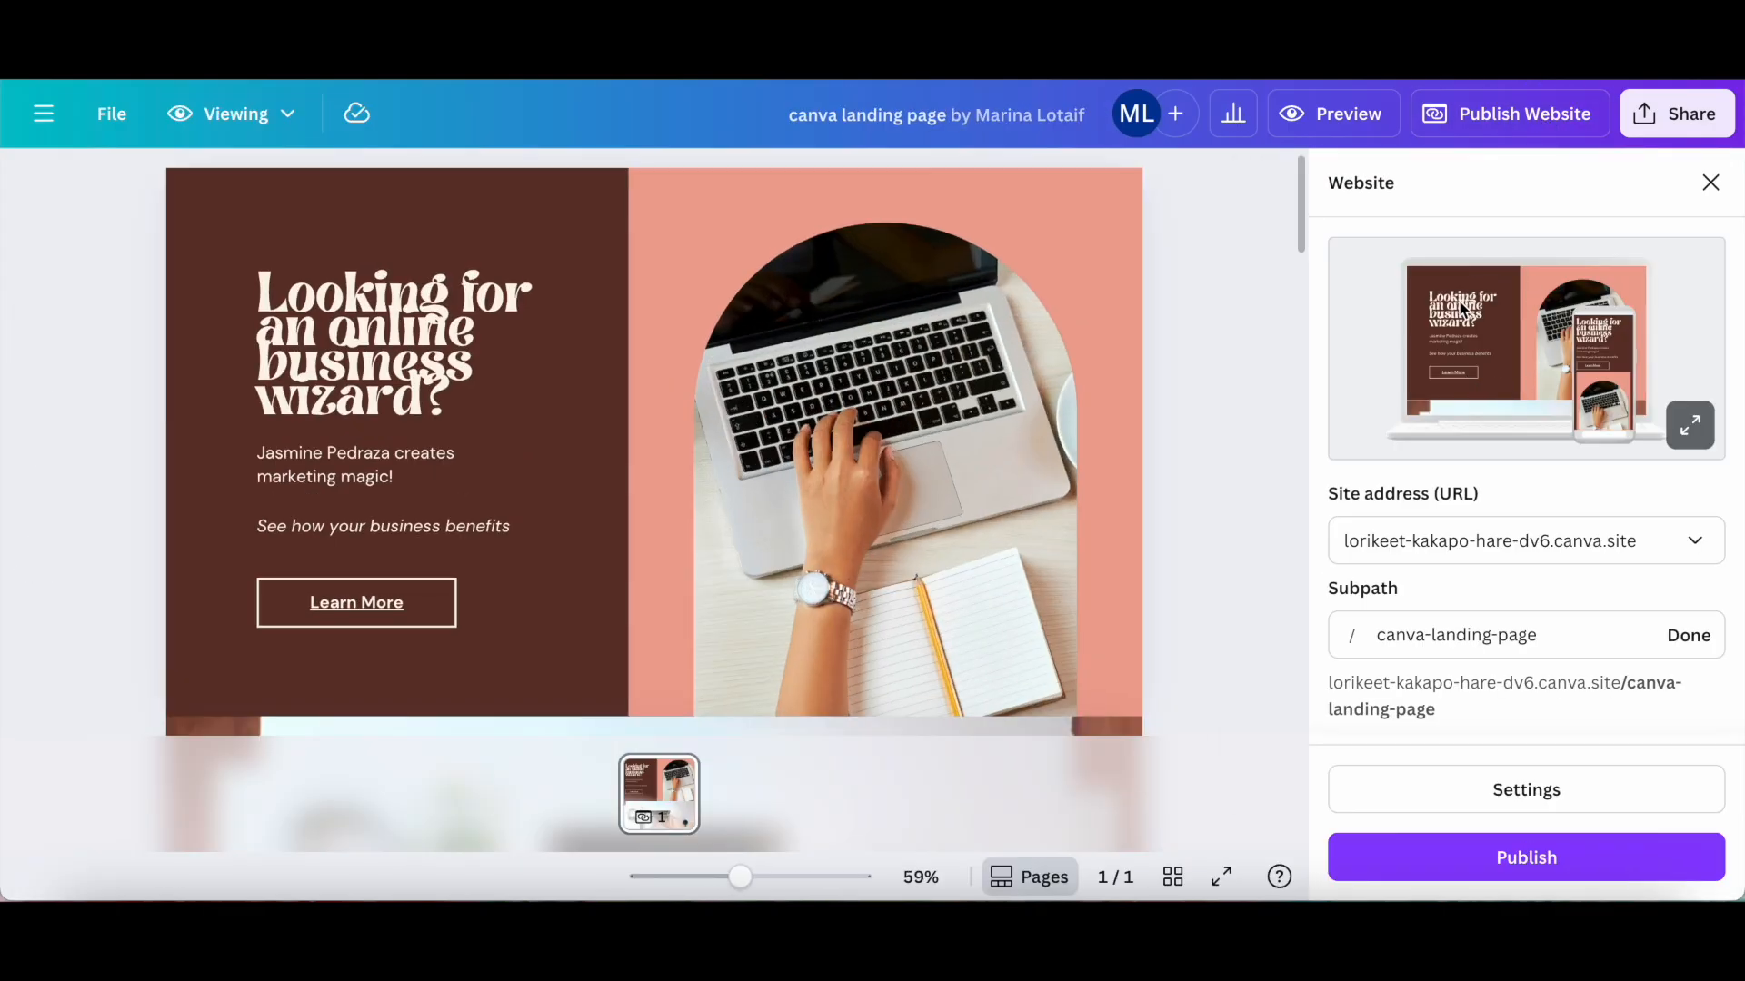
scroll(1536, 436, "down", 1)
left_click(1442, 512)
left_click(1442, 512)
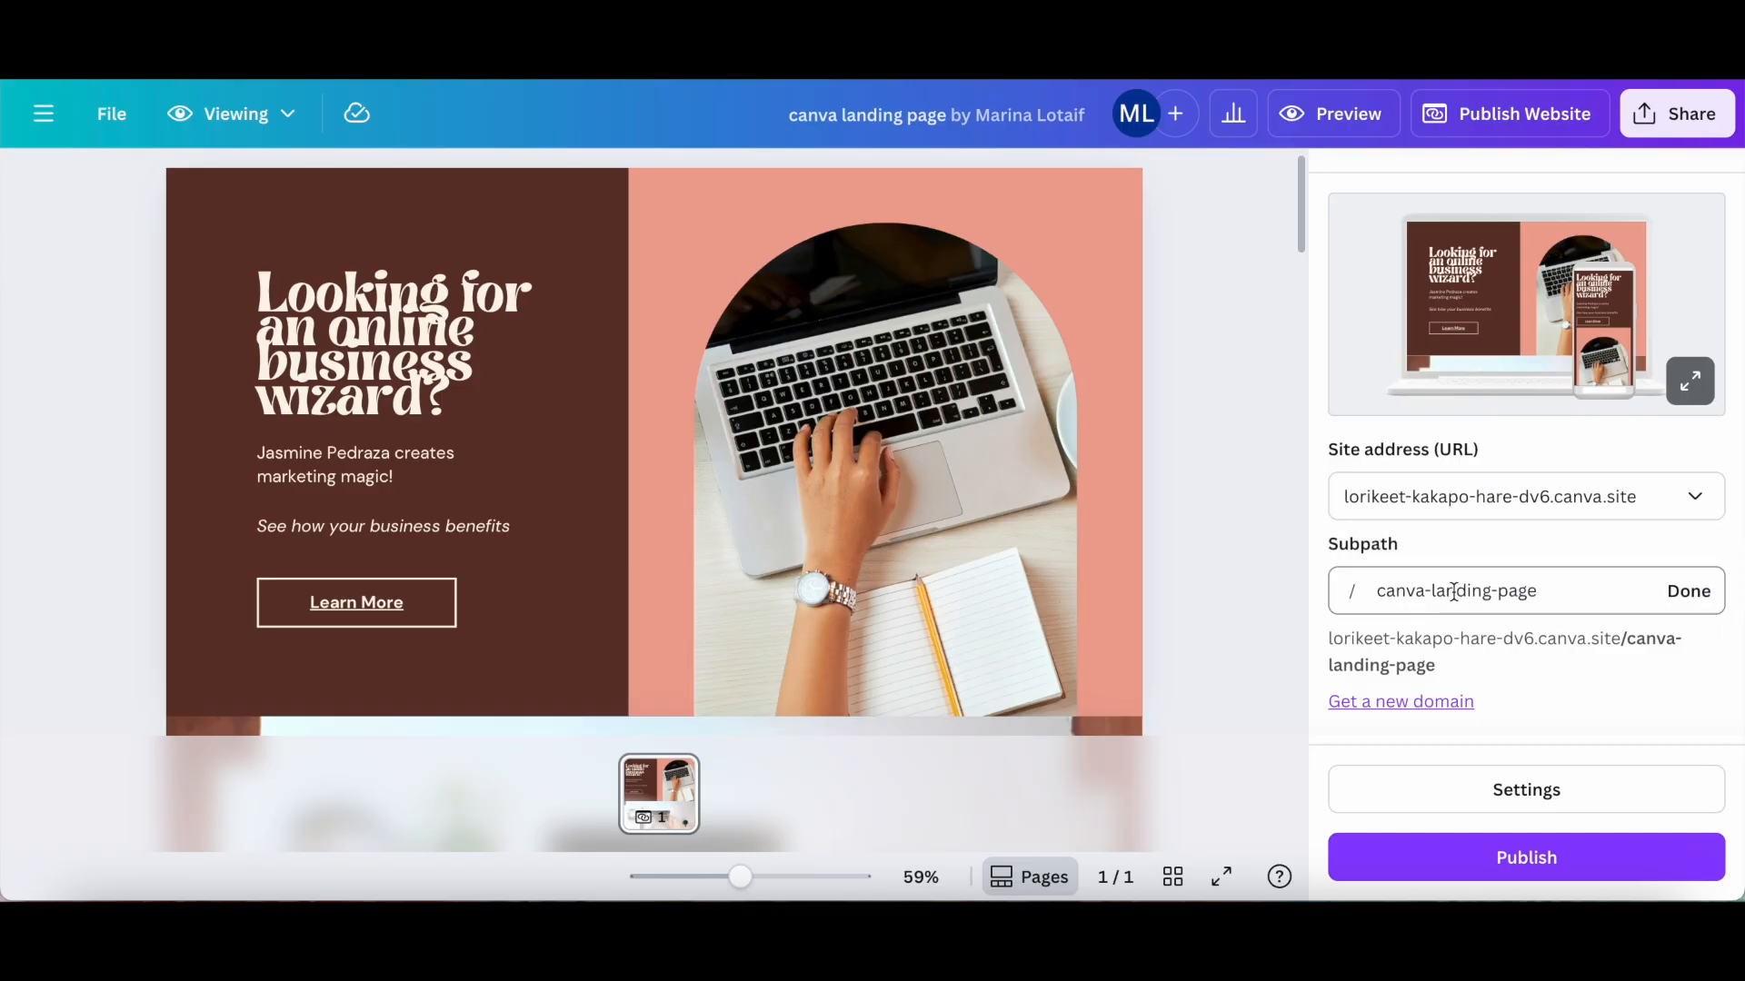
scroll(1472, 818, "up", 1)
Step: Review the publishing settings for the whole site and for page 1, including its URL path and description
left_click(1448, 789)
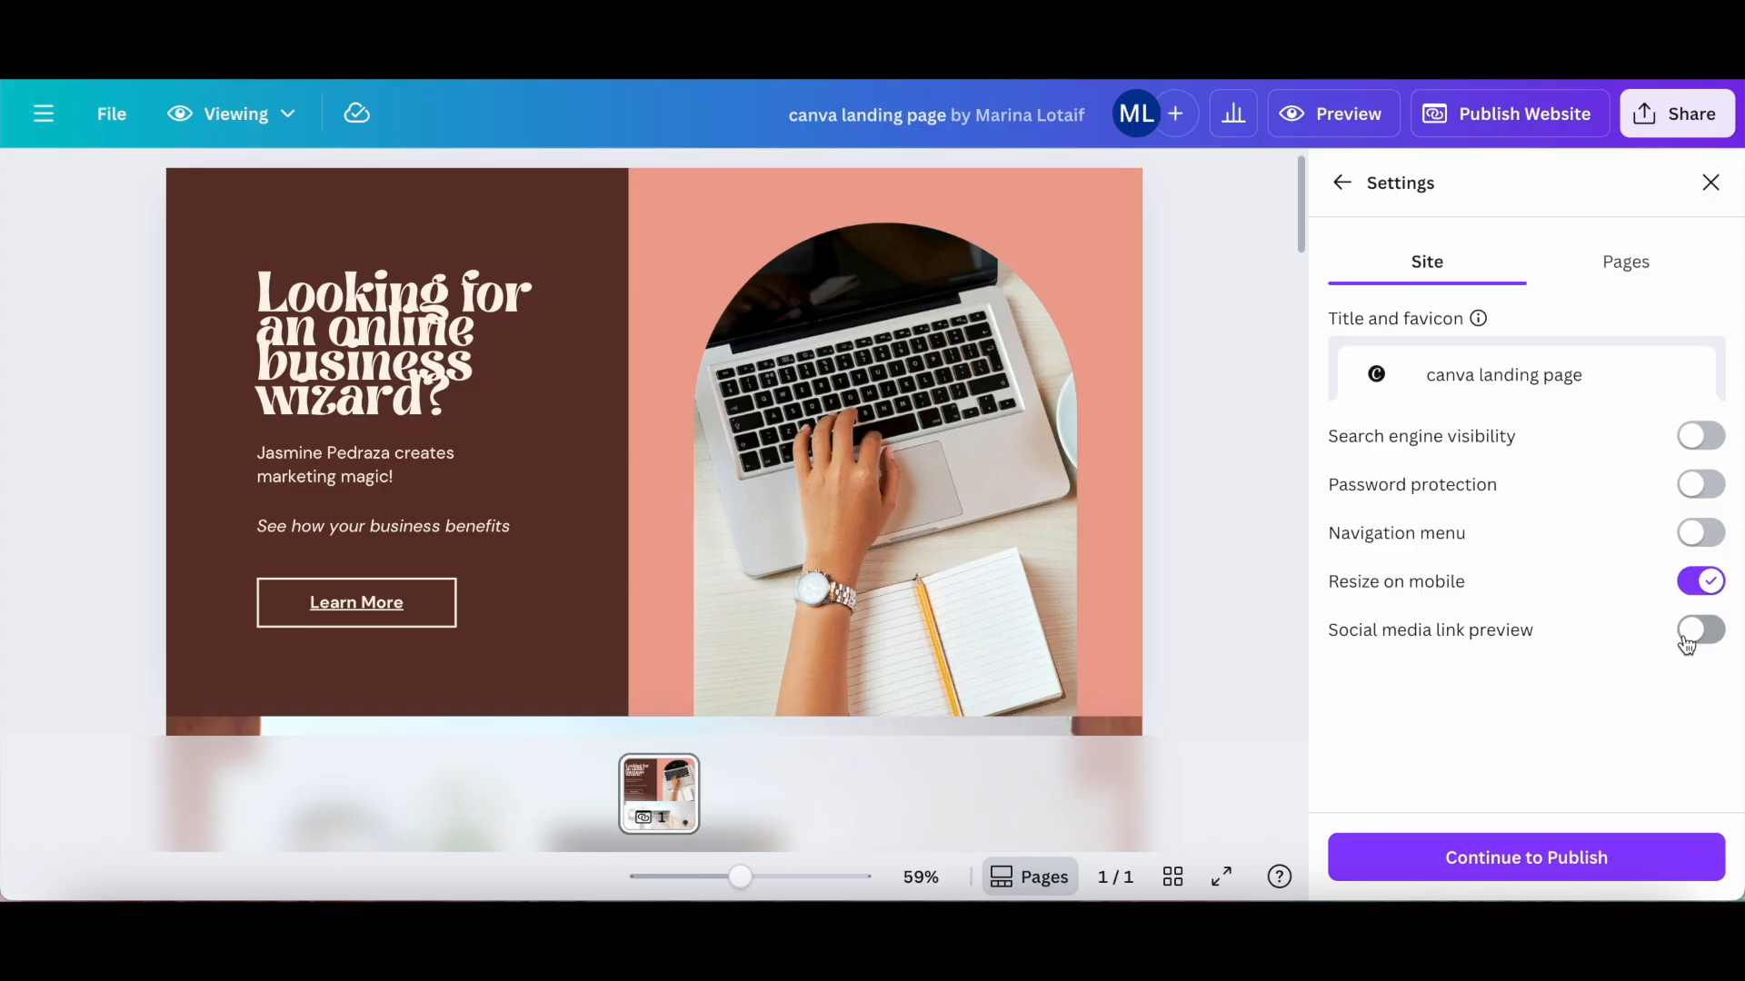
left_click(1636, 274)
left_click(1579, 307)
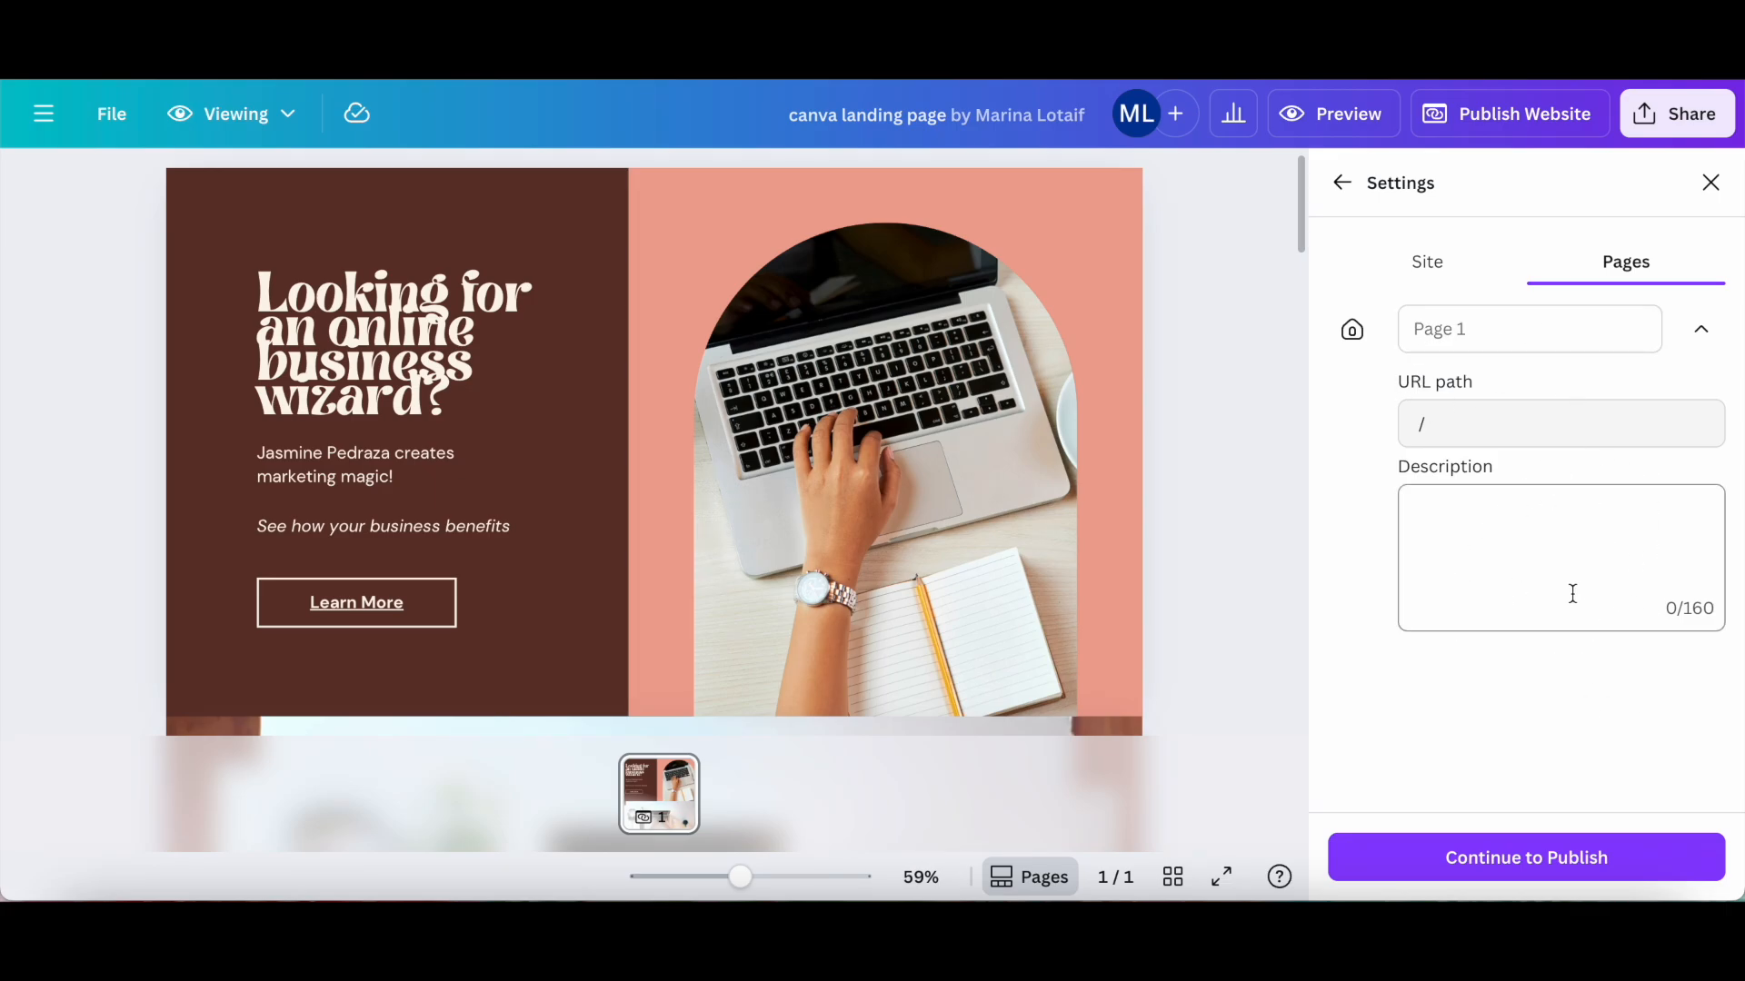
Step: Leave the settings and publish the website under the canva-landing-page subpath of the canva.site address
left_click(1341, 183)
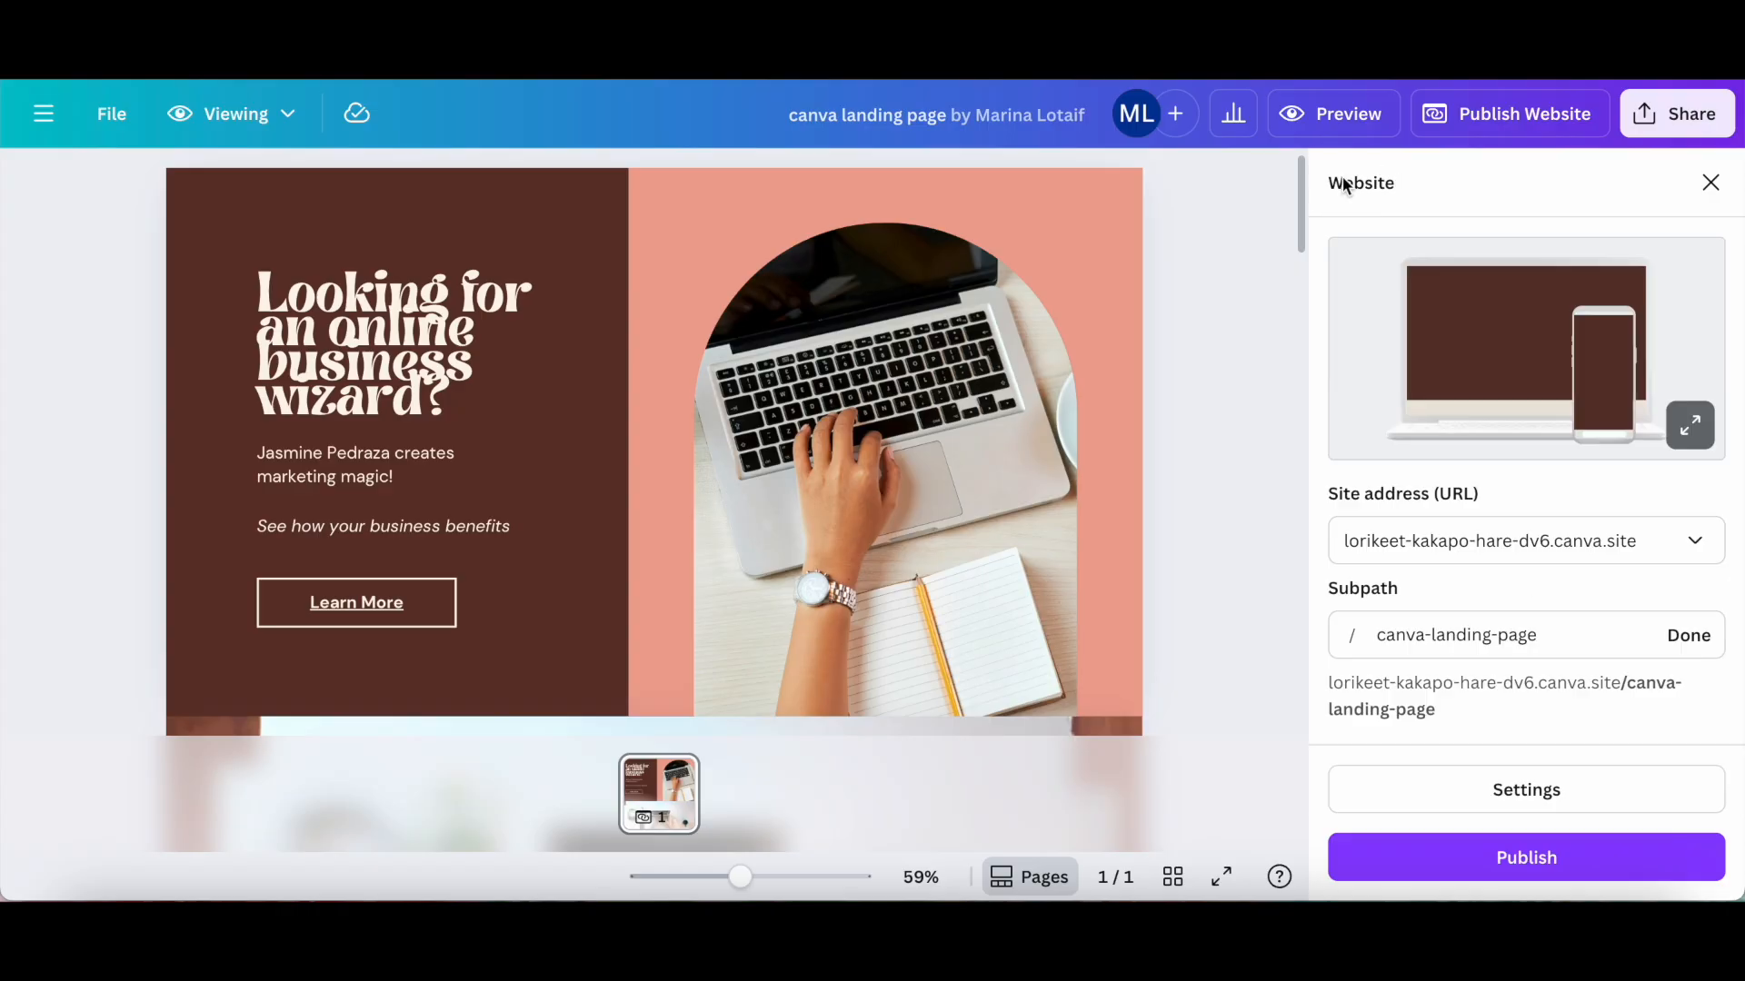
left_click(1474, 870)
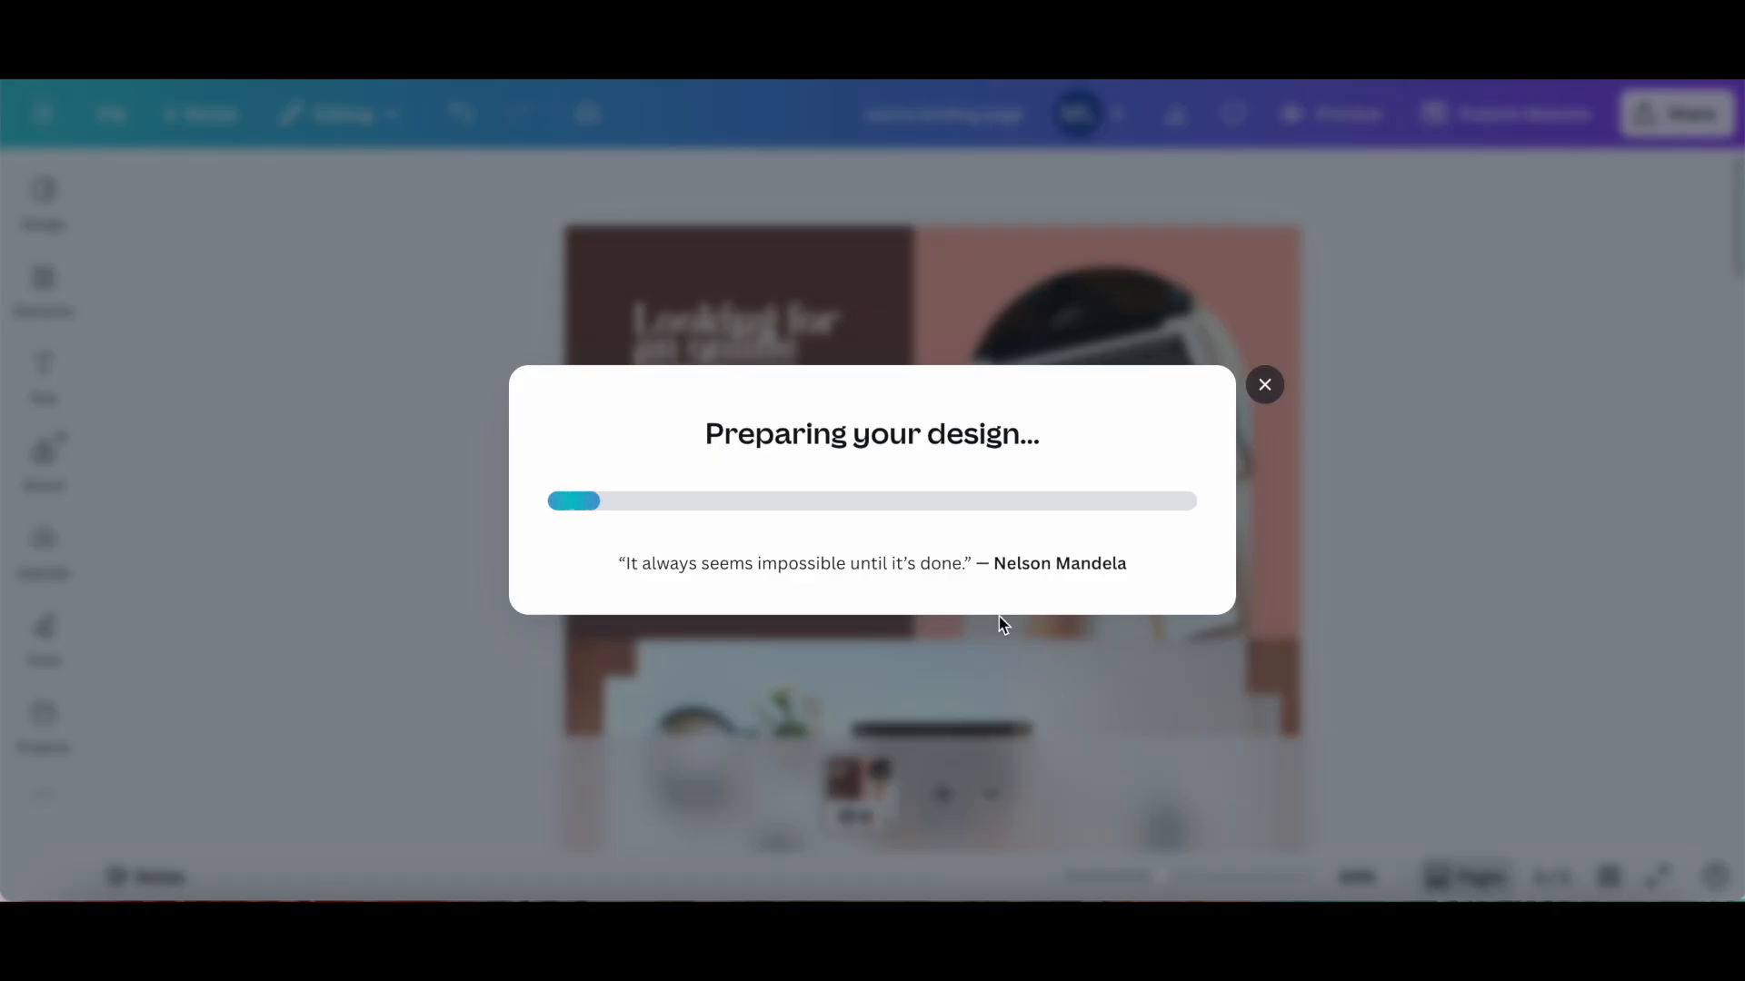